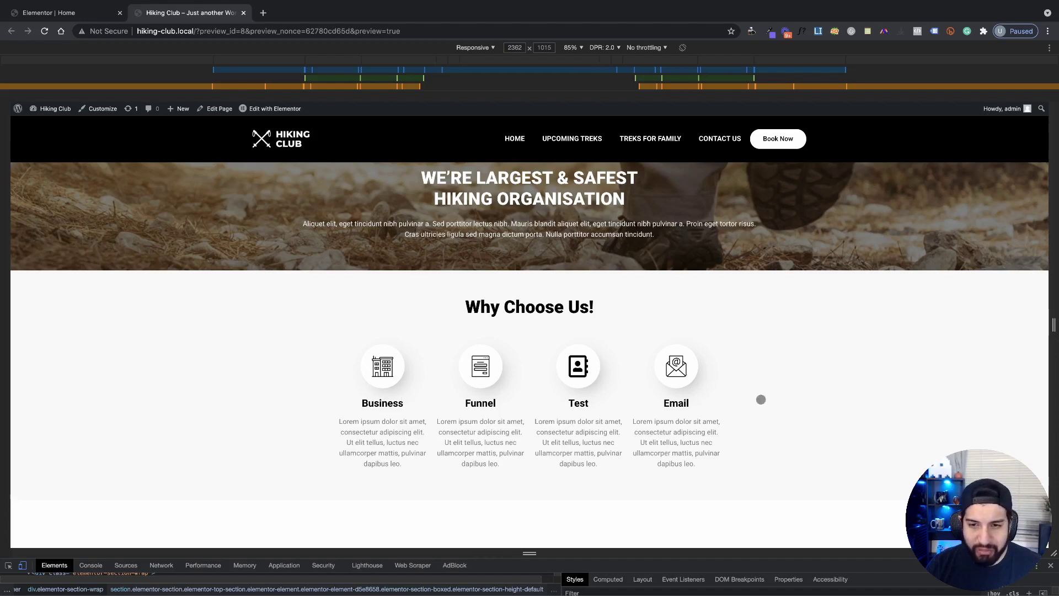
# Narrow Chrome's responsive preview to about 397 px to show the reordered Why Choose Us boxes.
pyautogui.moveTo(1053, 326); pyautogui.dragTo(743, 325)
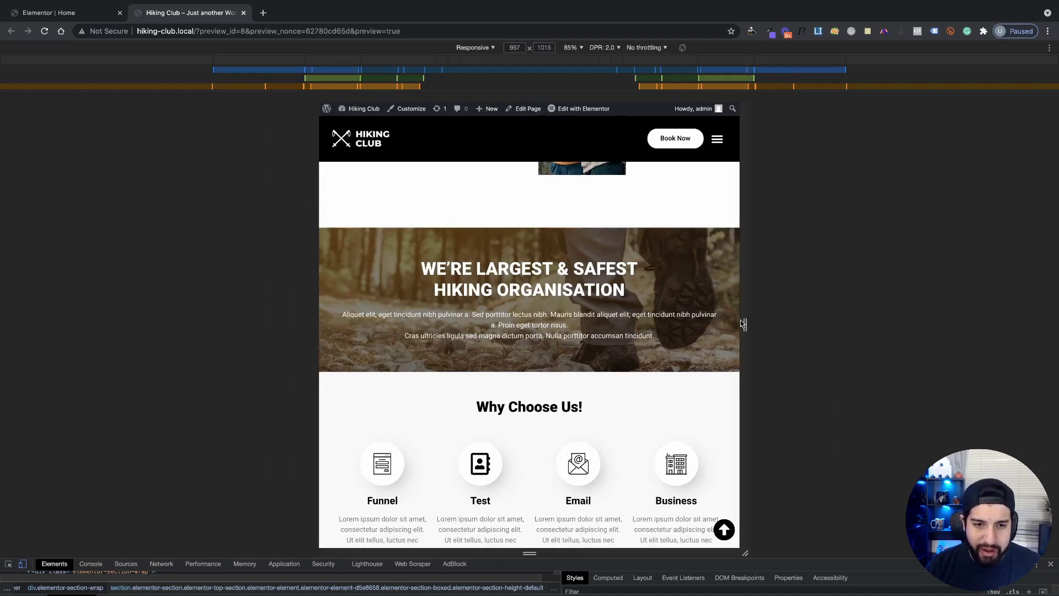
pyautogui.scroll(-1, 421, 388)
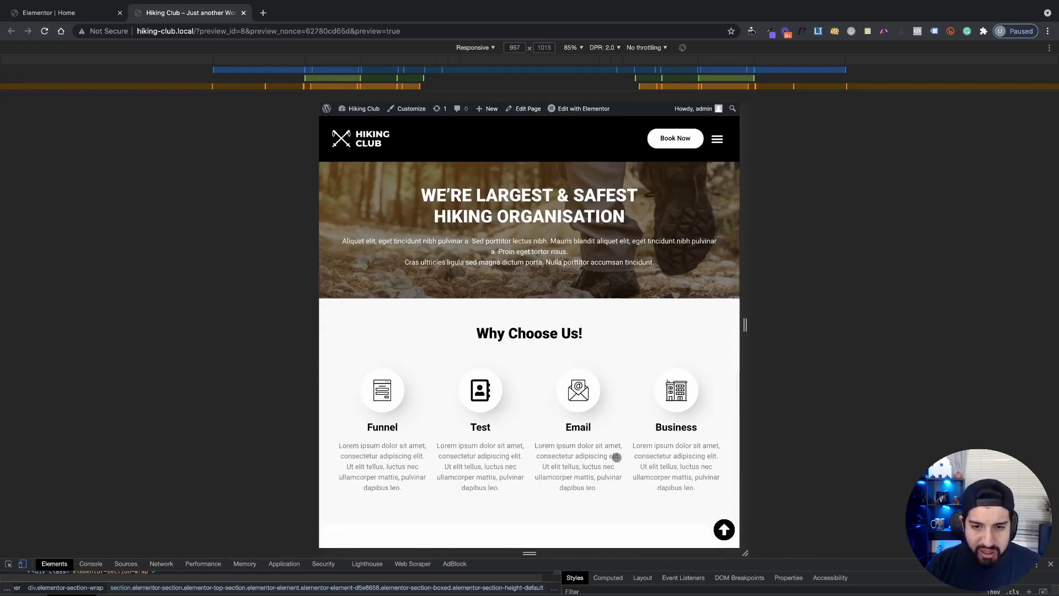
pyautogui.moveTo(744, 404); pyautogui.dragTo(620, 401)
pyautogui.scroll(-10, 567, 414)
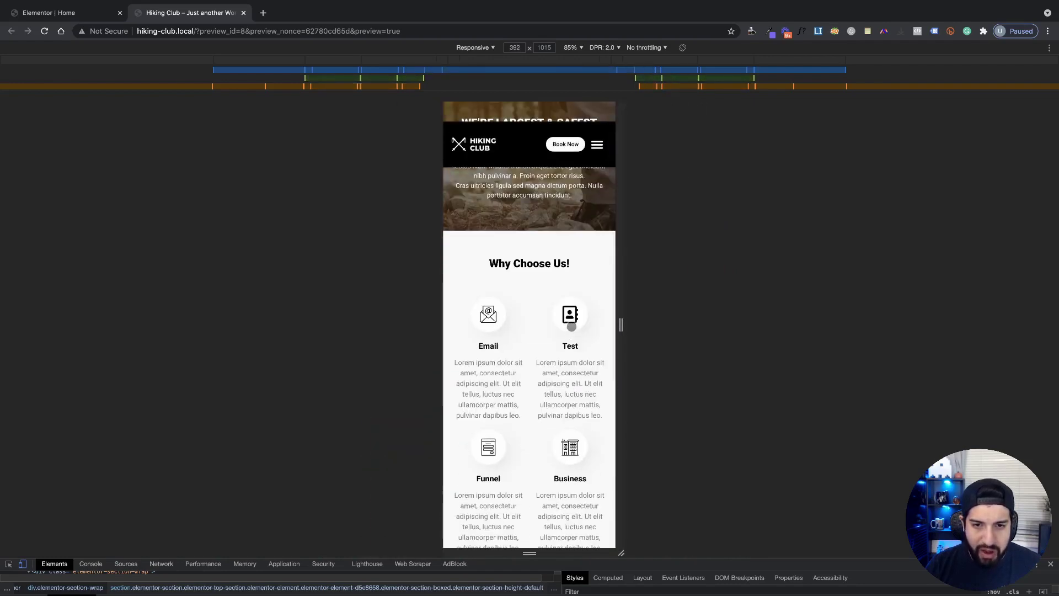
pyautogui.moveTo(620, 337); pyautogui.dragTo(967, 333)
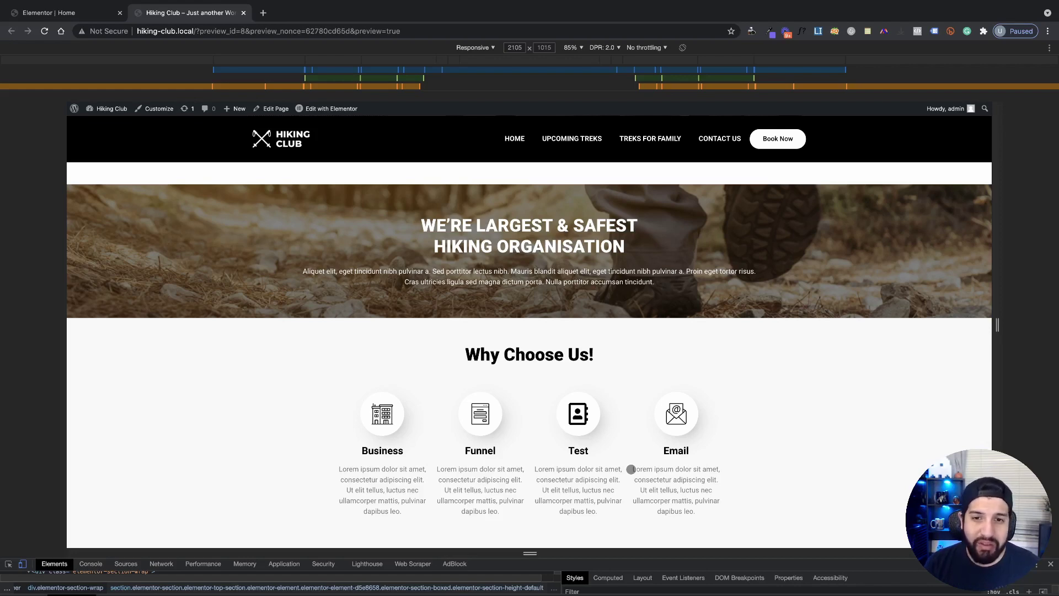
# Scroll the desktop-width preview to the Business, Funnel, Test, Email row.
pyautogui.scroll(-2, 631, 469)
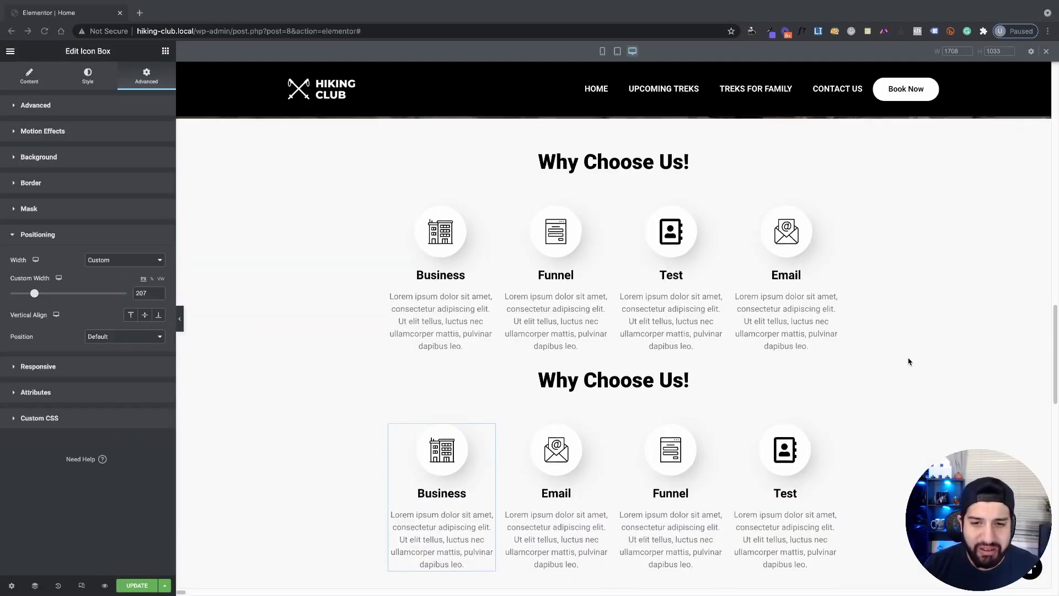
# In the copied Why Choose Us section, drag the Email box ahead of Test.
pyautogui.scroll(-1, 843, 339)
pyautogui.scroll(2, 893, 354)
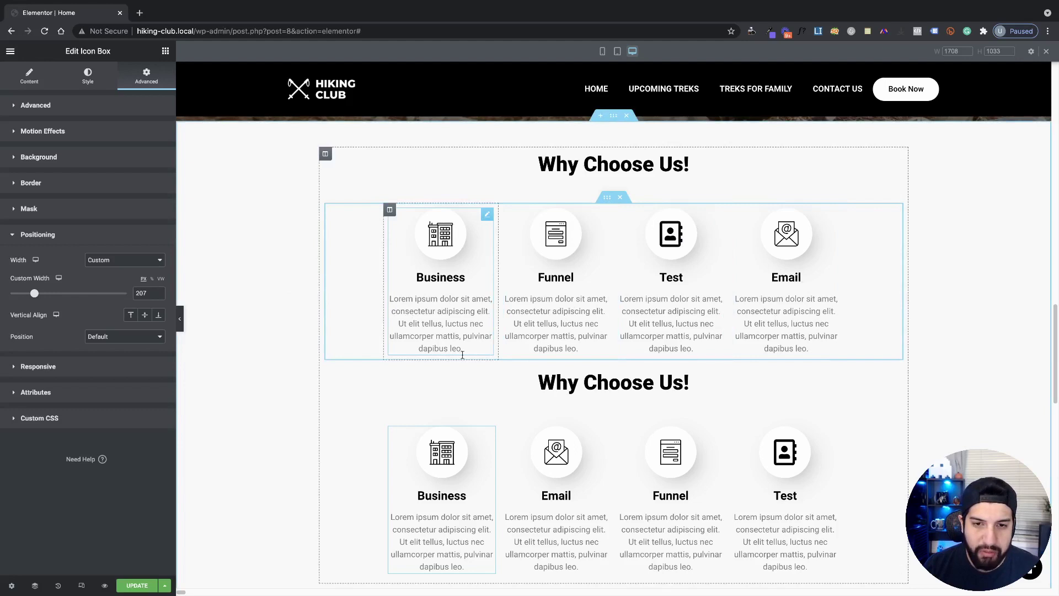
pyautogui.scroll(-1, 546, 433)
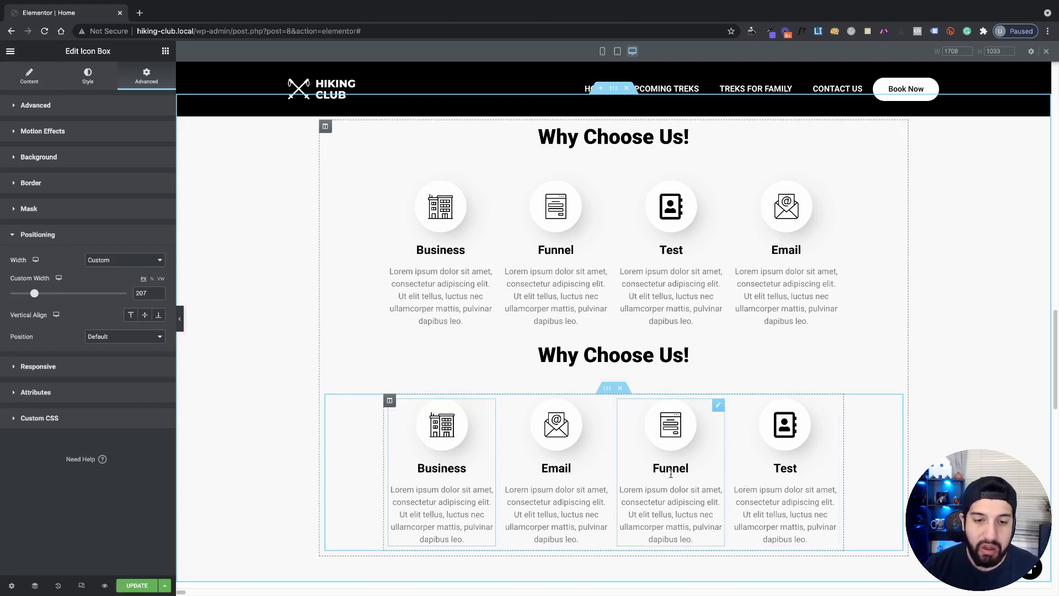
pyautogui.scroll(1, 693, 467)
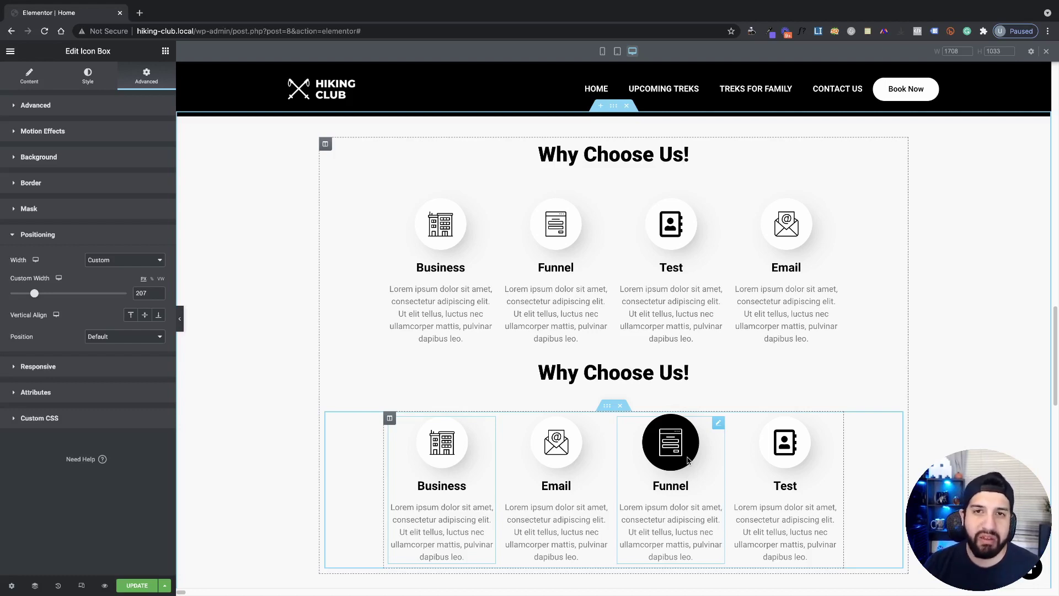
pyautogui.scroll(1, 688, 460)
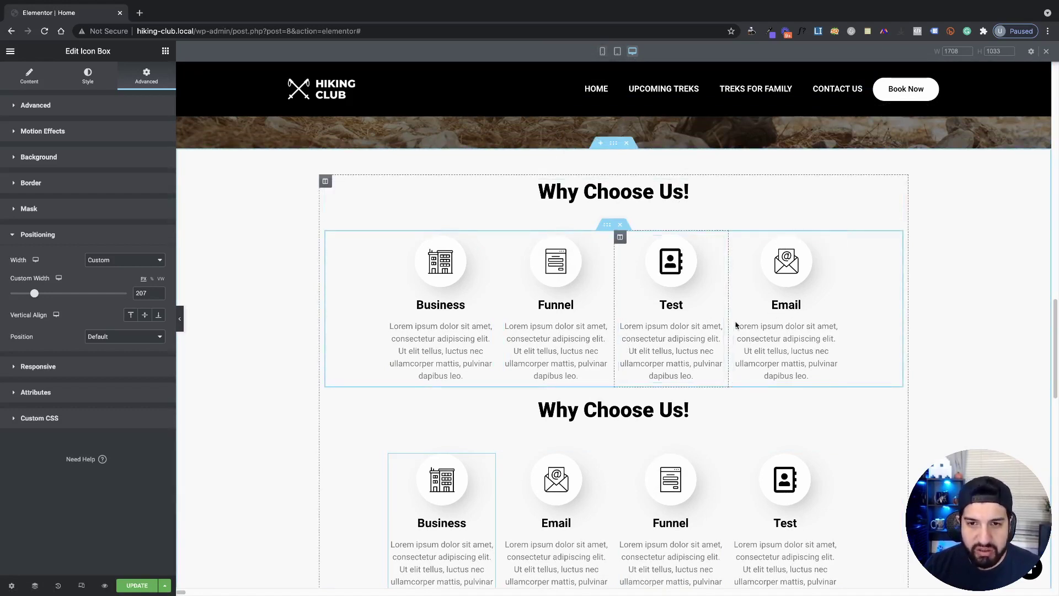
pyautogui.moveTo(735, 237); pyautogui.dragTo(790, 286)
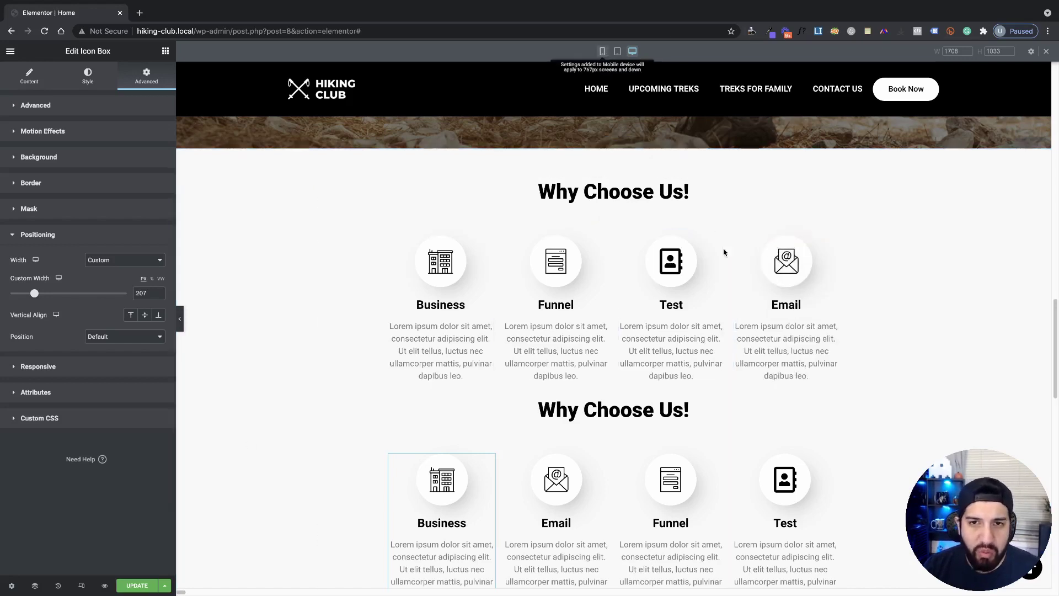
# Switch the editor to Mobile view and scroll through the two-per-row icon boxes.
pyautogui.click(602, 51)
pyautogui.scroll(-5, 662, 276)
pyautogui.scroll(4, 659, 327)
pyautogui.scroll(1, 659, 327)
pyautogui.scroll(-3, 657, 330)
pyautogui.scroll(4, 658, 332)
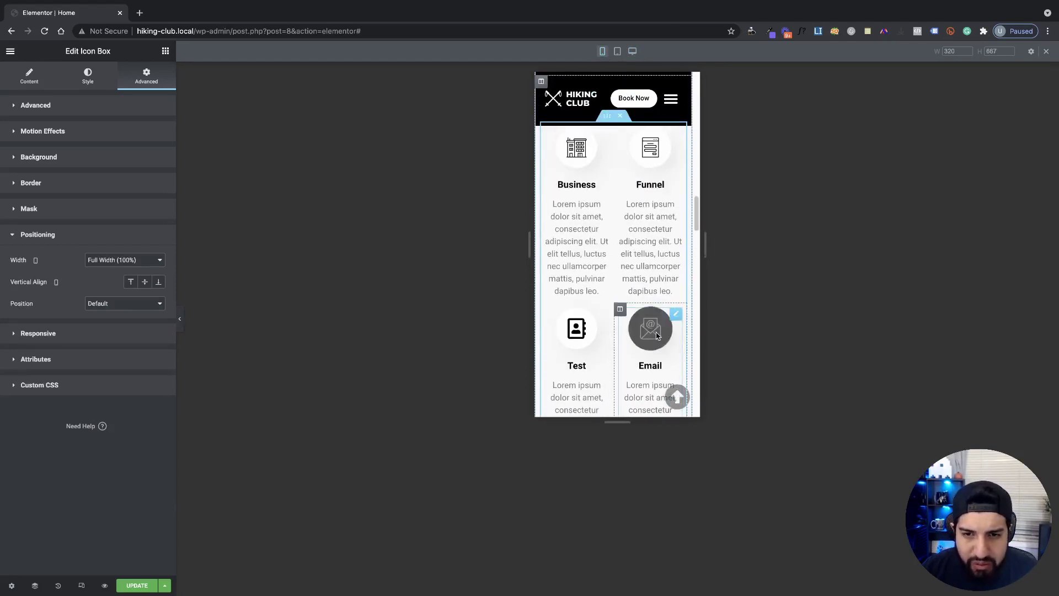
pyautogui.scroll(-1, 662, 337)
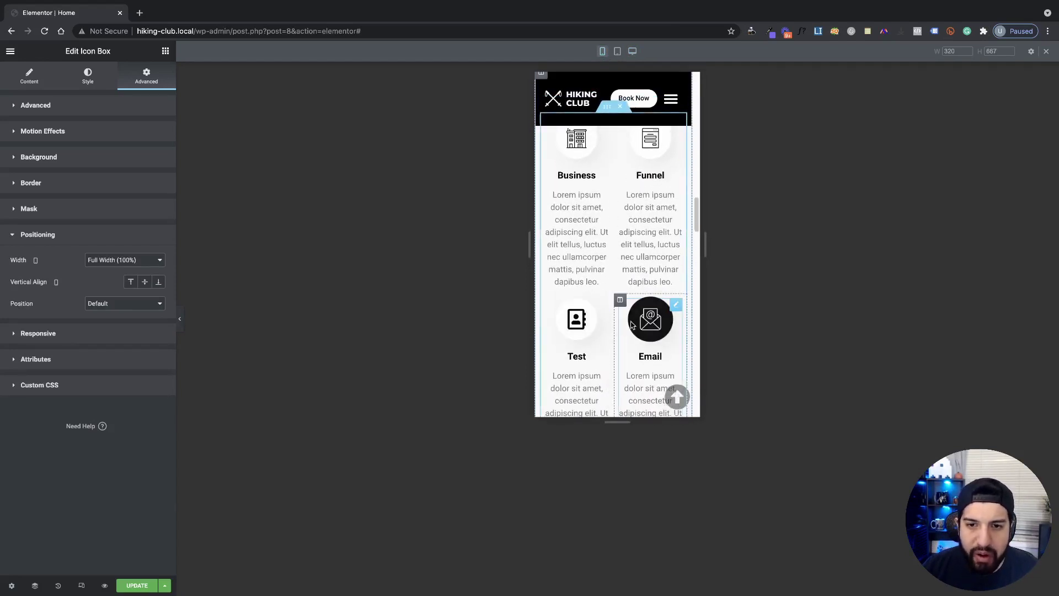
pyautogui.scroll(-3, 645, 328)
pyautogui.scroll(5, 654, 331)
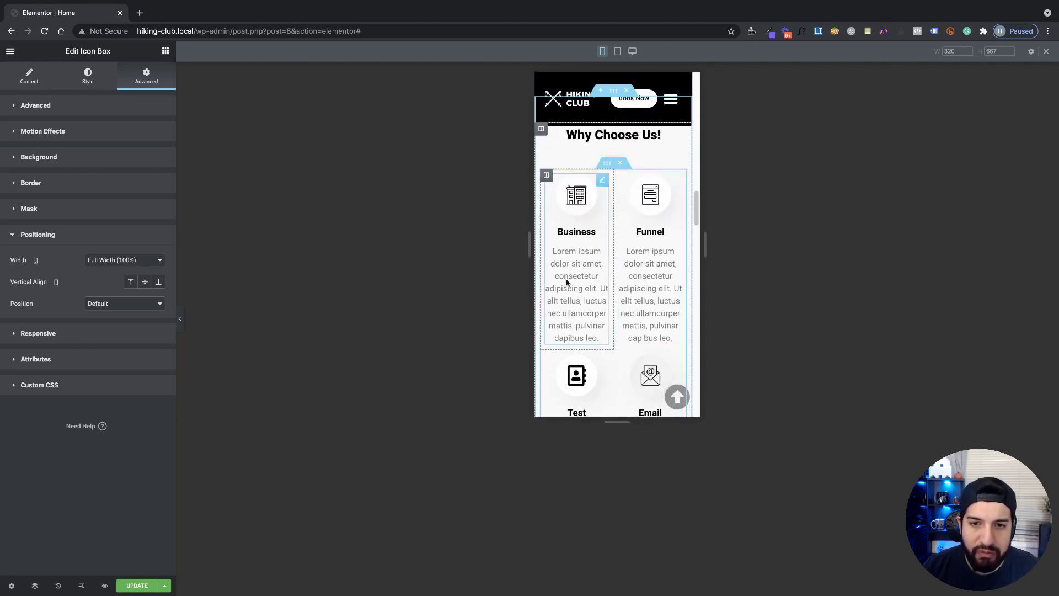
pyautogui.scroll(1, 565, 263)
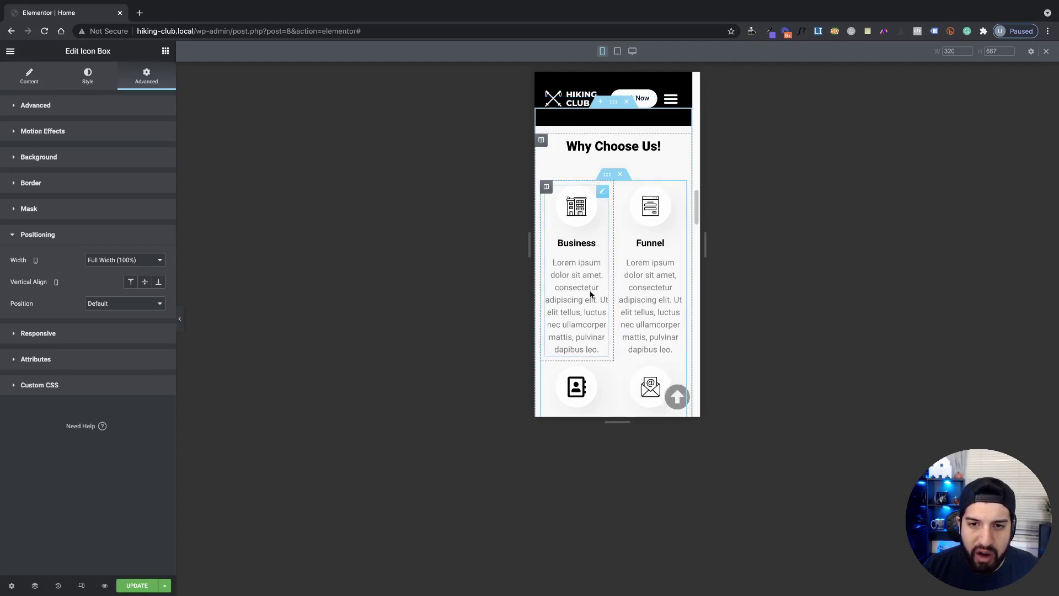
pyautogui.scroll(-3, 607, 276)
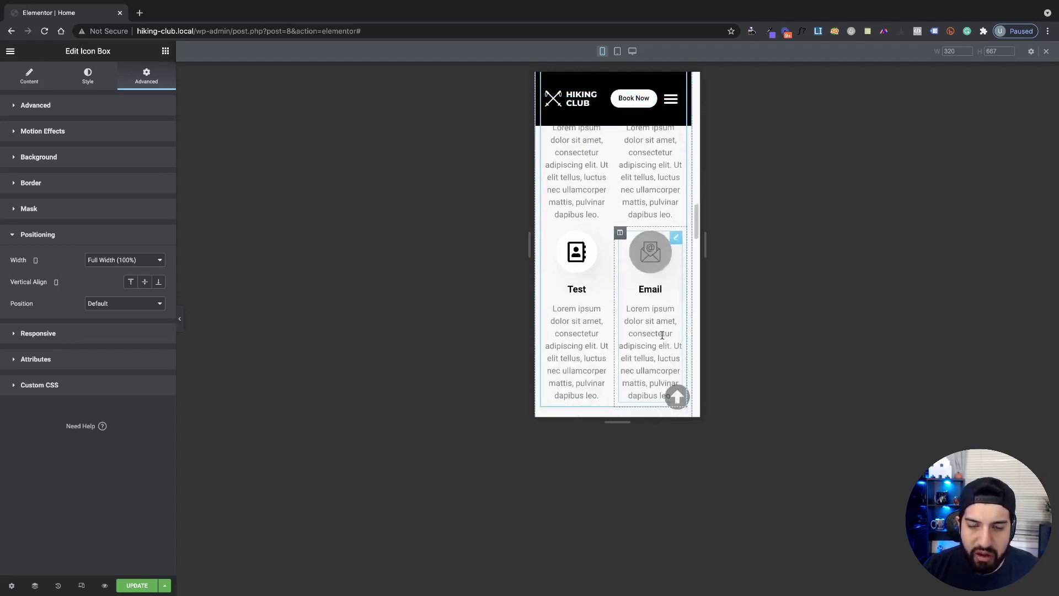
pyautogui.scroll(3, 652, 327)
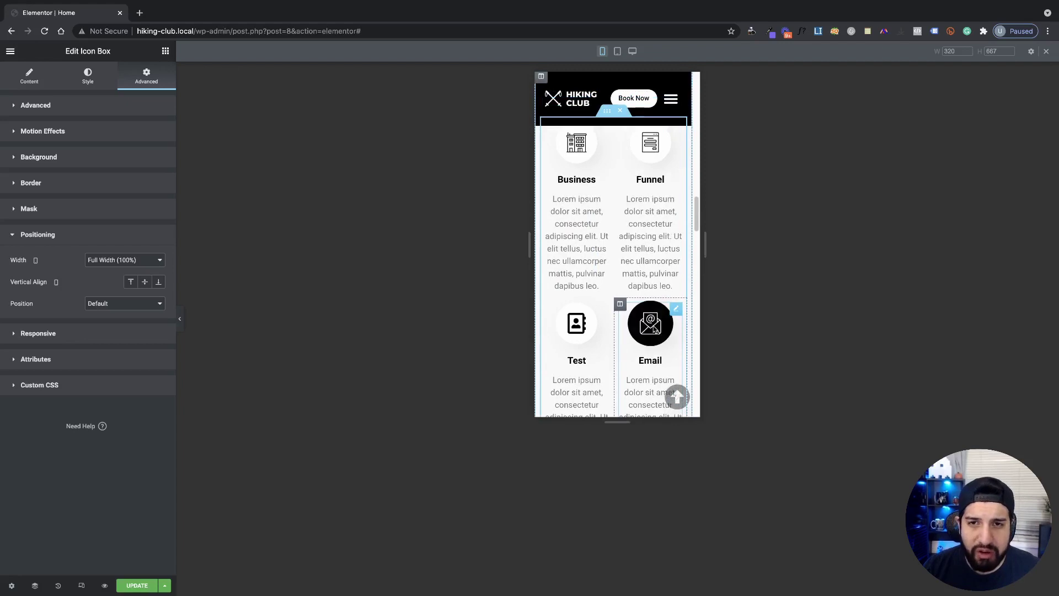
pyautogui.scroll(1, 653, 327)
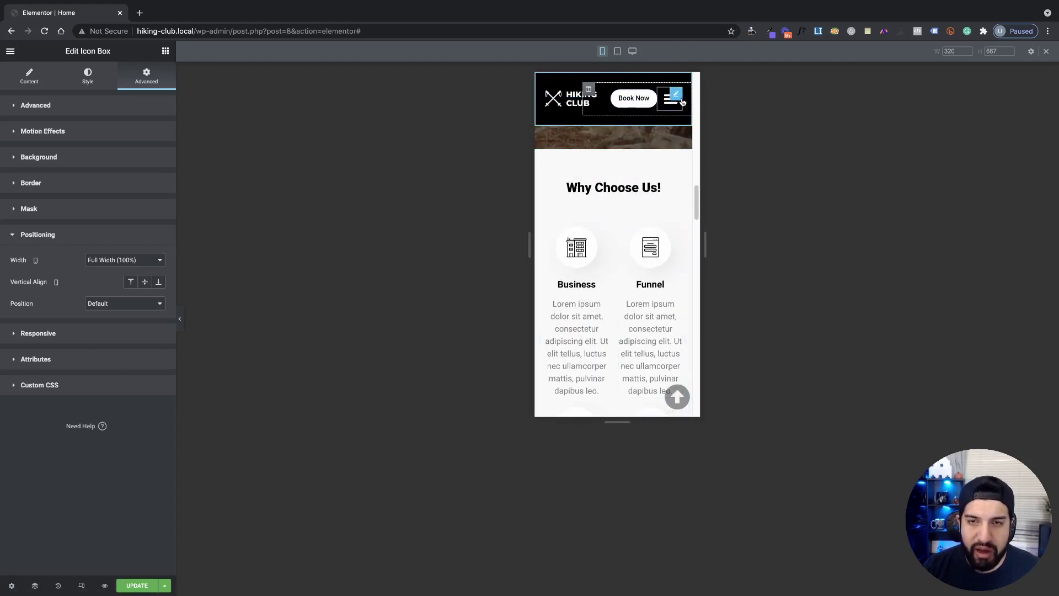
# Switch the preview to 768 px tablet width and open the Nav Menu widget's settings.
pyautogui.click(634, 52)
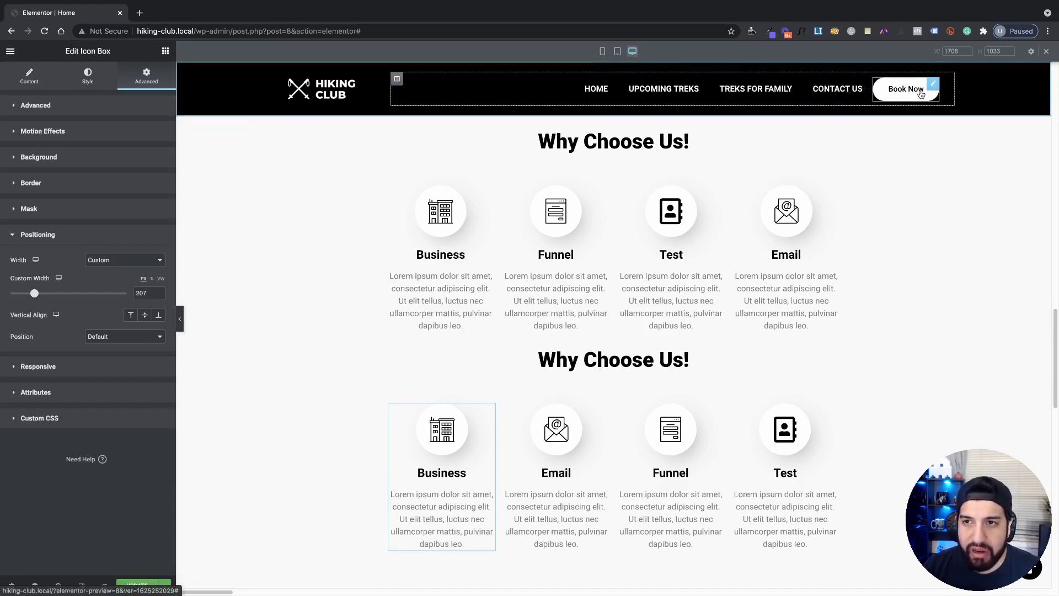
pyautogui.click(616, 53)
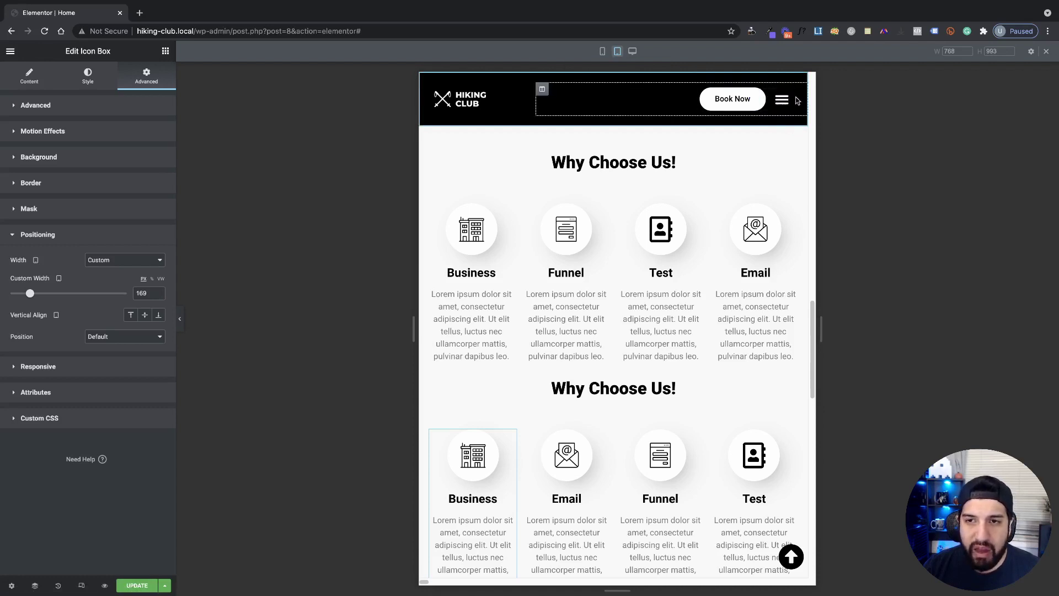
pyautogui.click(786, 97)
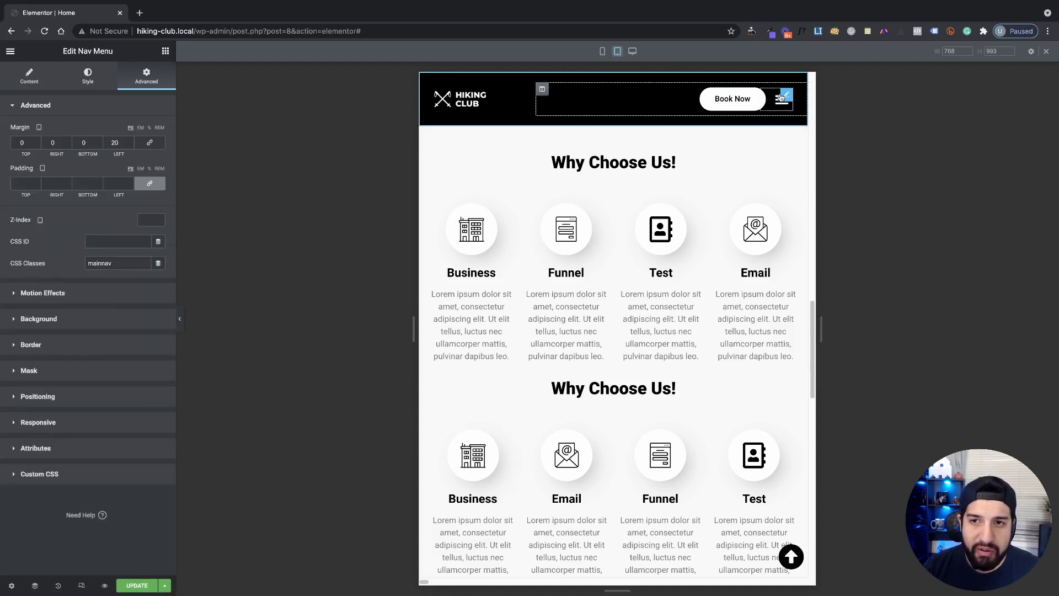
pyautogui.click(65, 474)
pyautogui.click(46, 374)
pyautogui.click(48, 375)
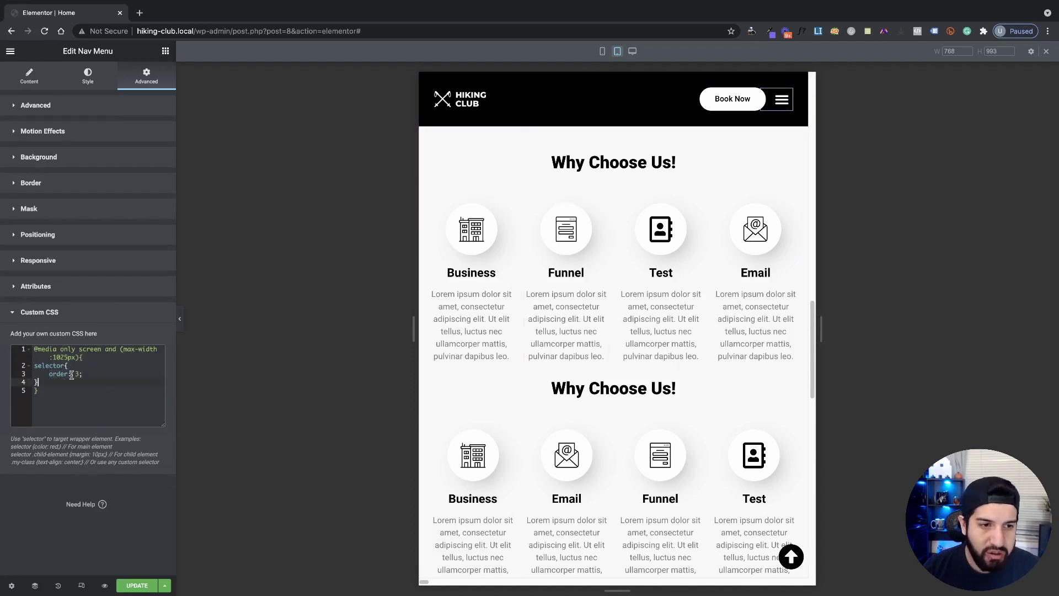
pyautogui.click(61, 402)
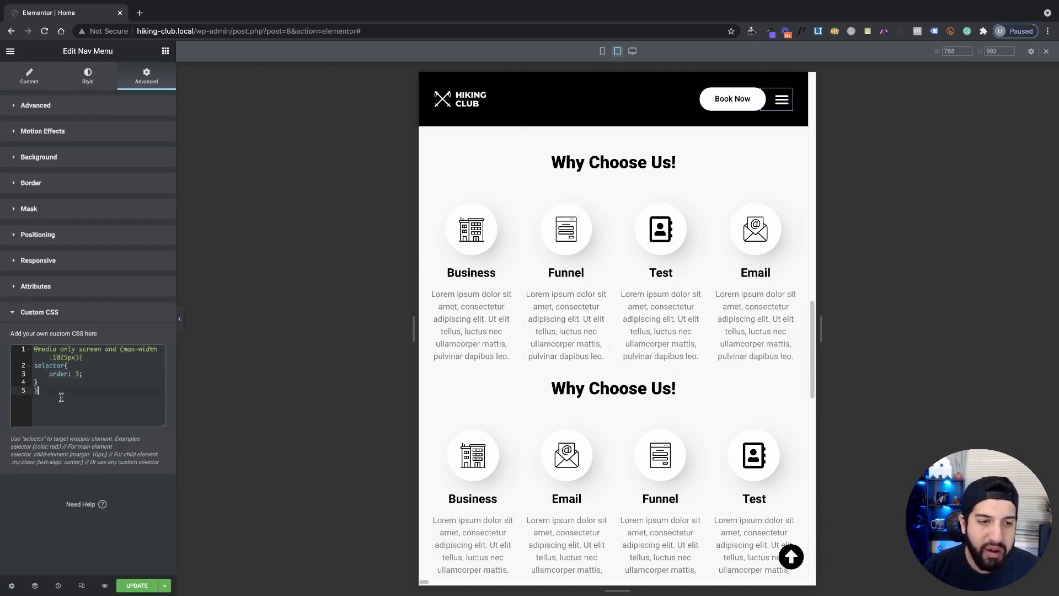
pyautogui.click(57, 357)
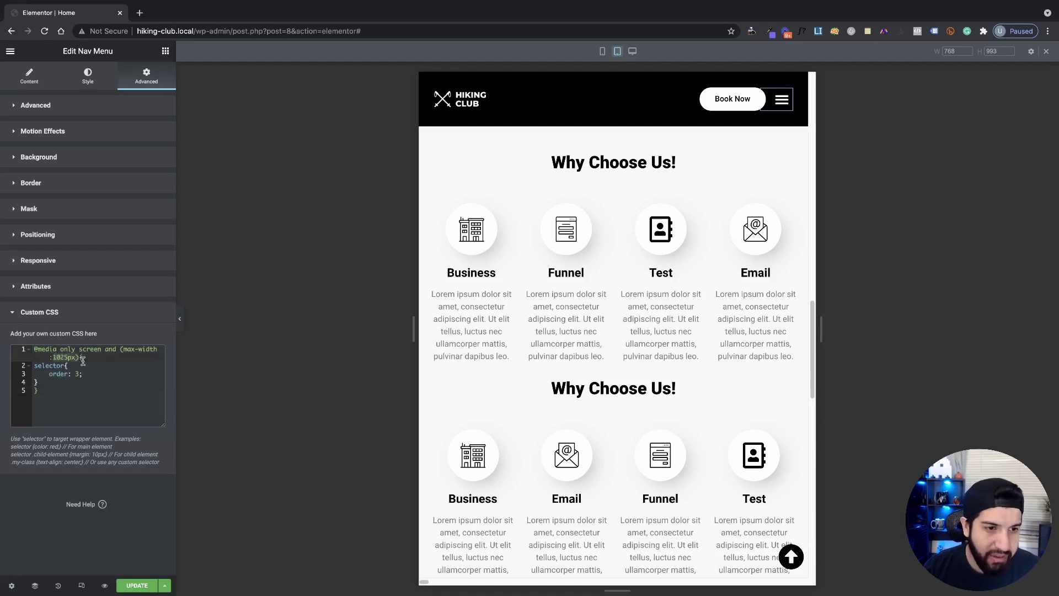
pyautogui.click(101, 374)
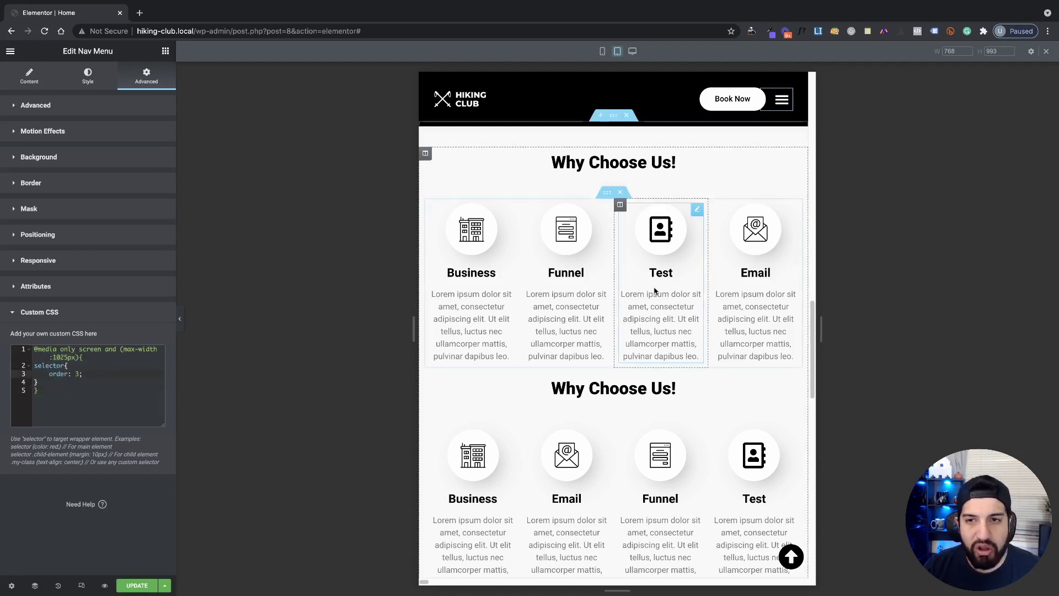
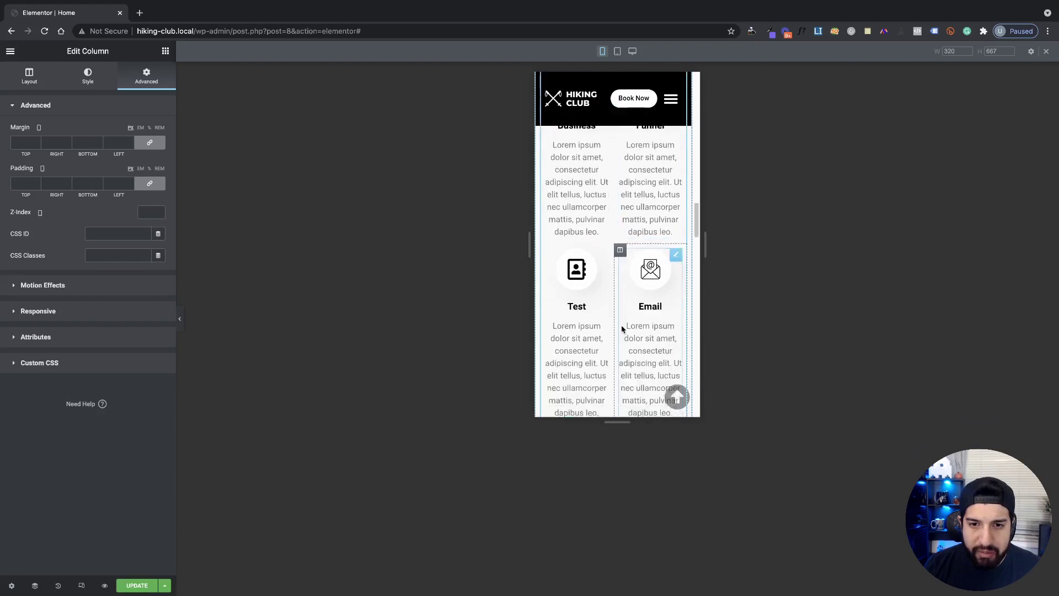
# Scroll the mobile preview up and back down to bring the Why Choose Us icon-box row into view.
pyautogui.scroll(1, 588, 307)
pyautogui.scroll(1, 590, 318)
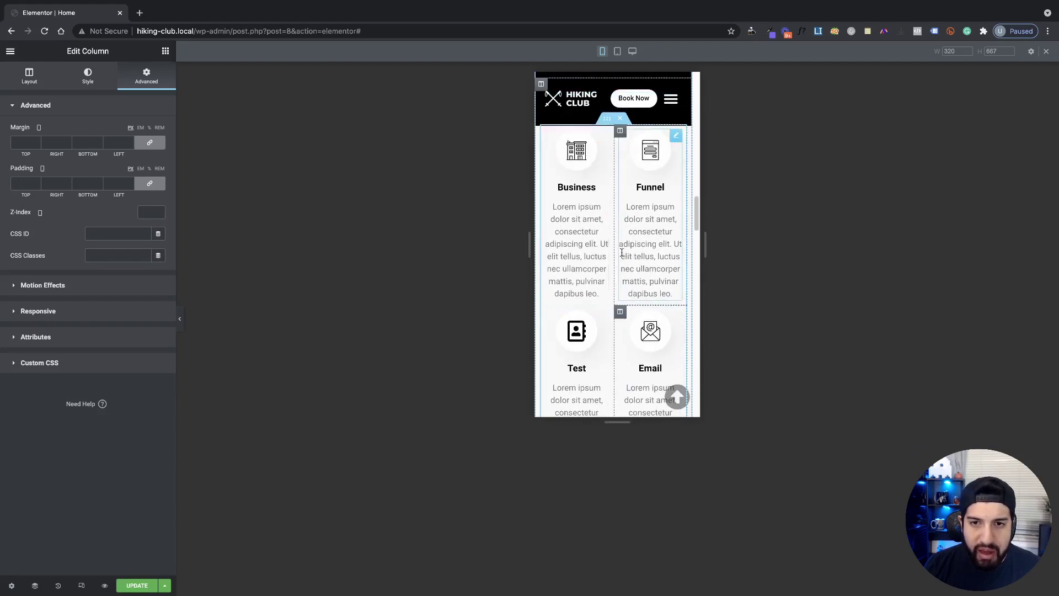
pyautogui.scroll(-1, 617, 298)
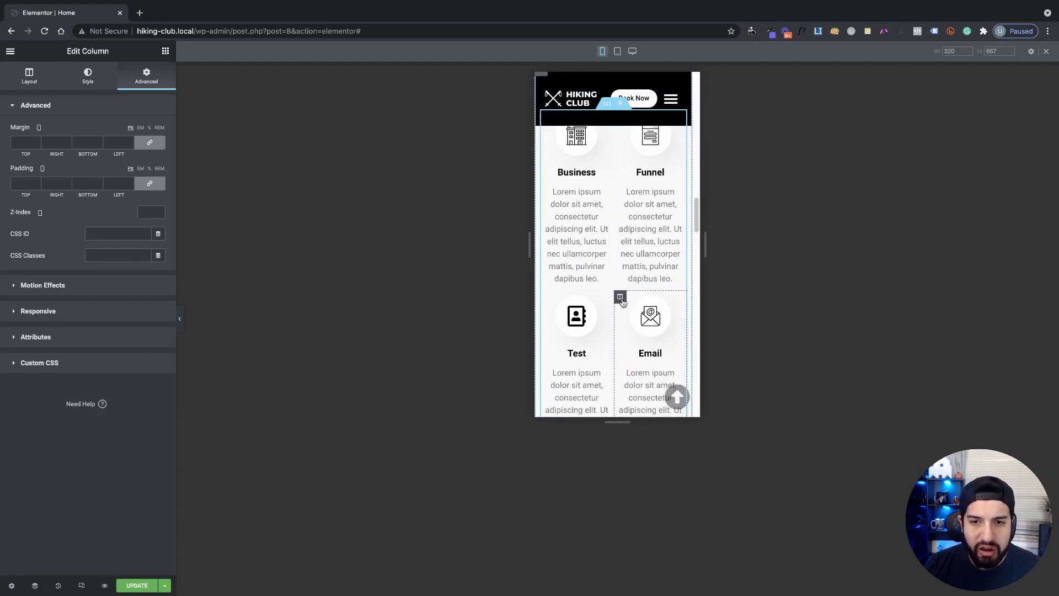
pyautogui.click(73, 360)
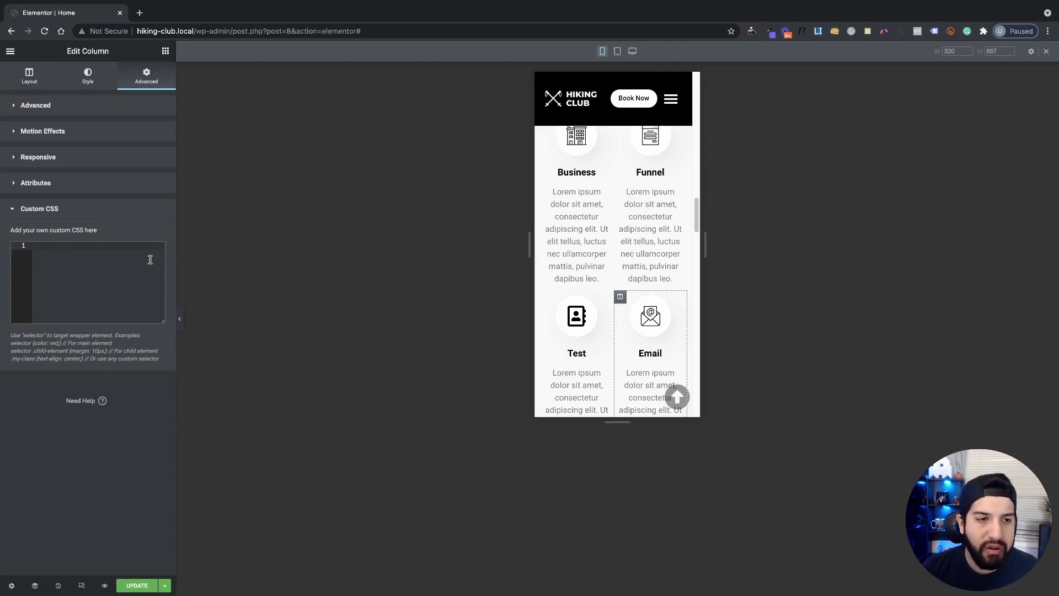
pyautogui.write('@')
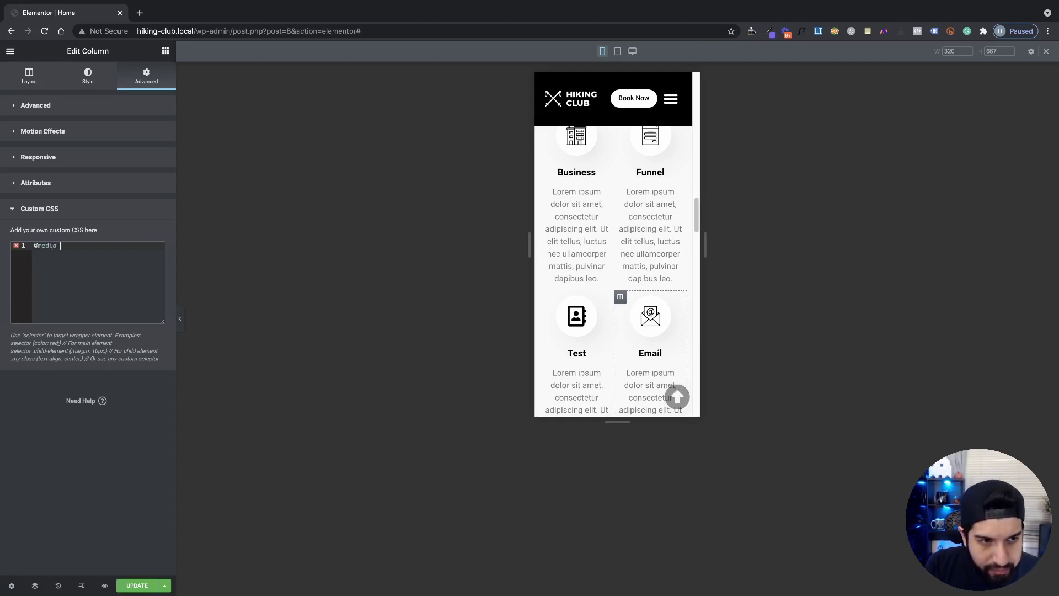
pyautogui.write('media ')
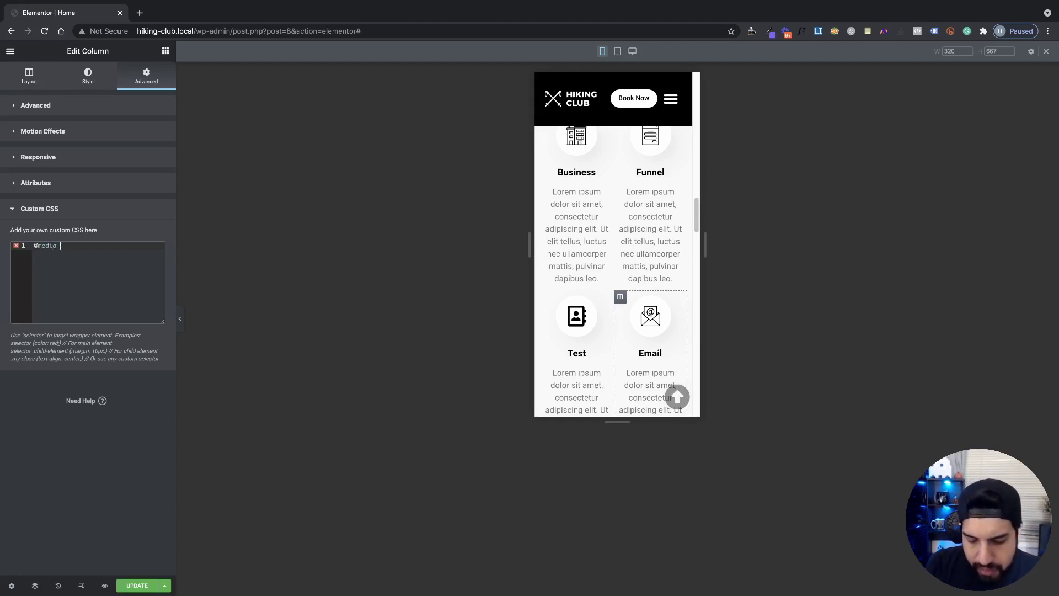
pyautogui.write('only sc')
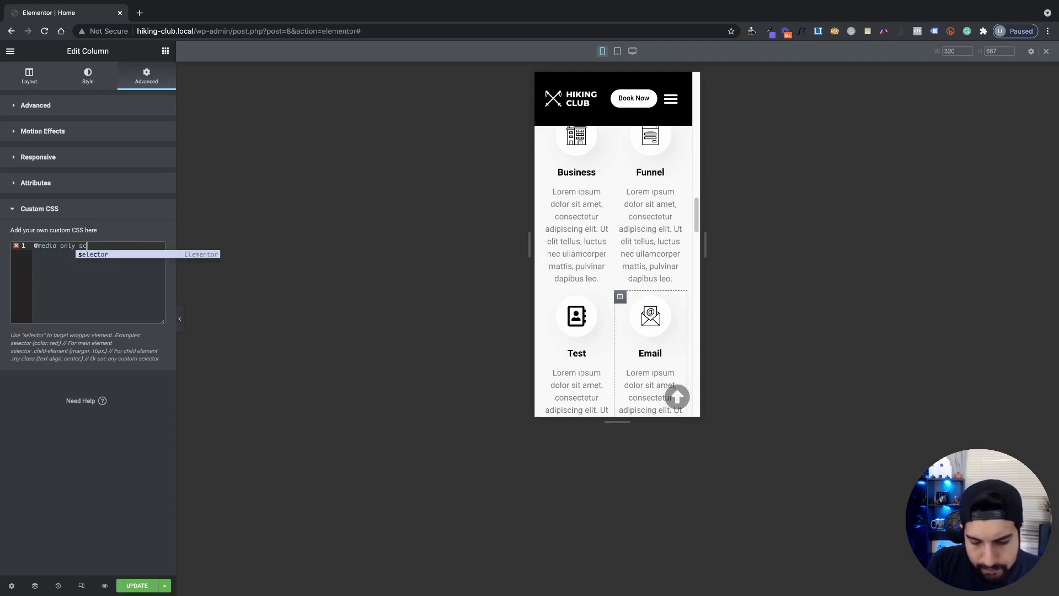
pyautogui.write('reen and ')
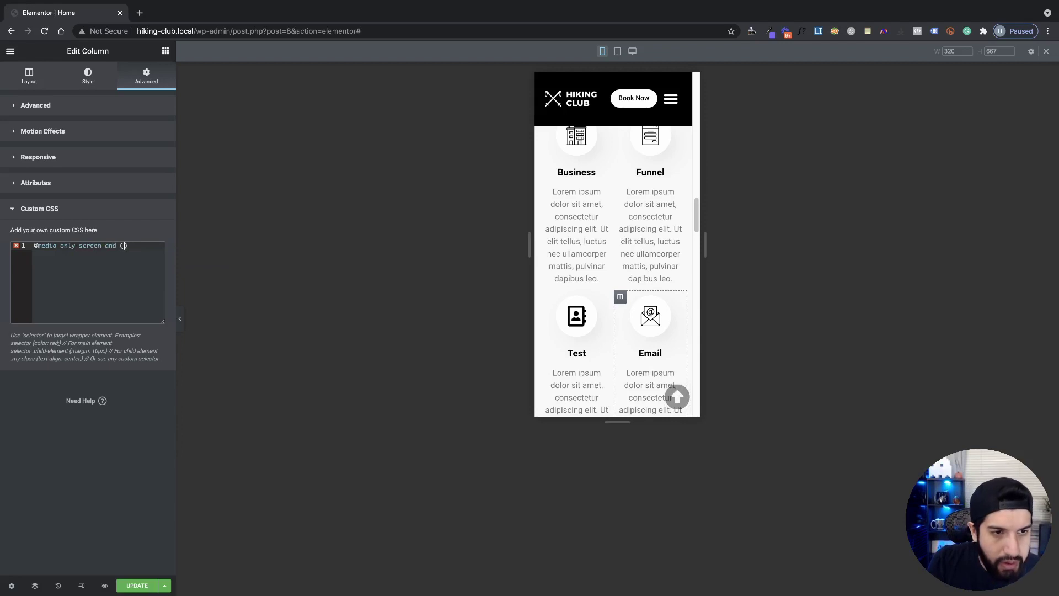
pyautogui.write('(max-width')
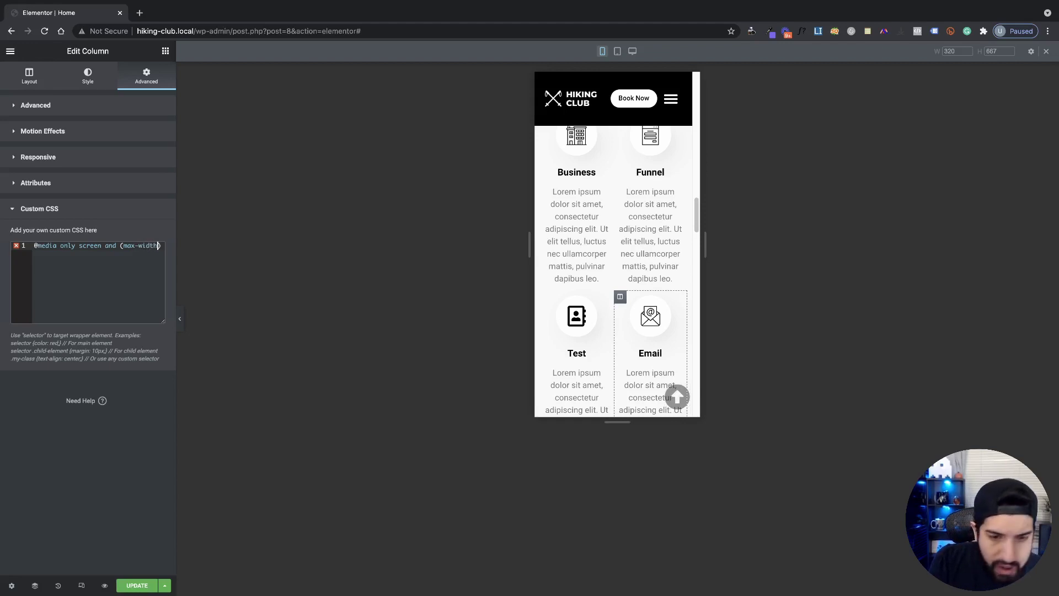
pyautogui.write(':')
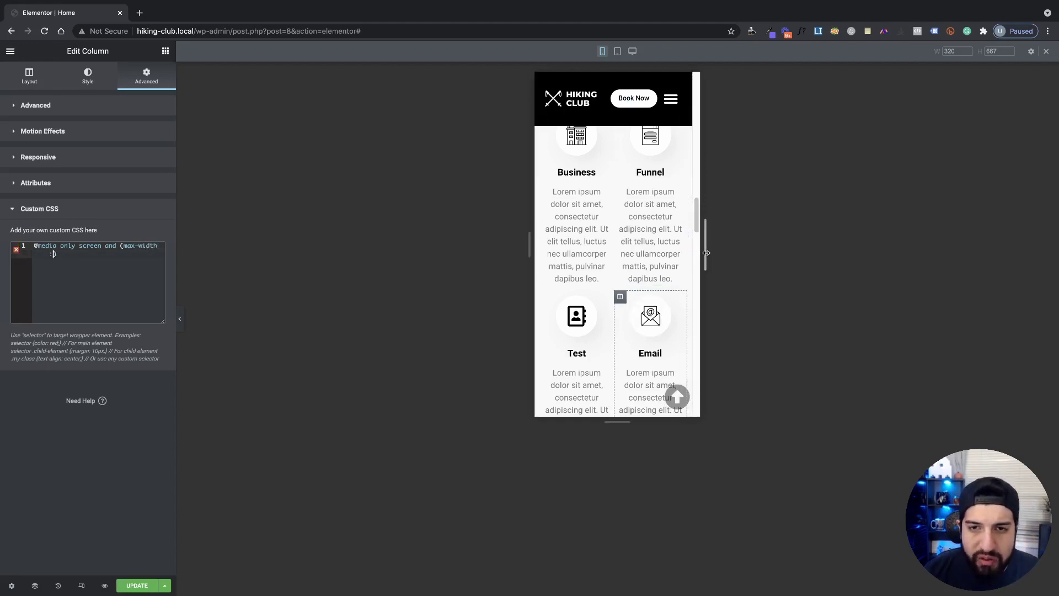
# Check the 767 px breakpoint, complete the query as max-width:767px, and widen the side panel.
pyautogui.moveTo(710, 252); pyautogui.dragTo(1035, 260)
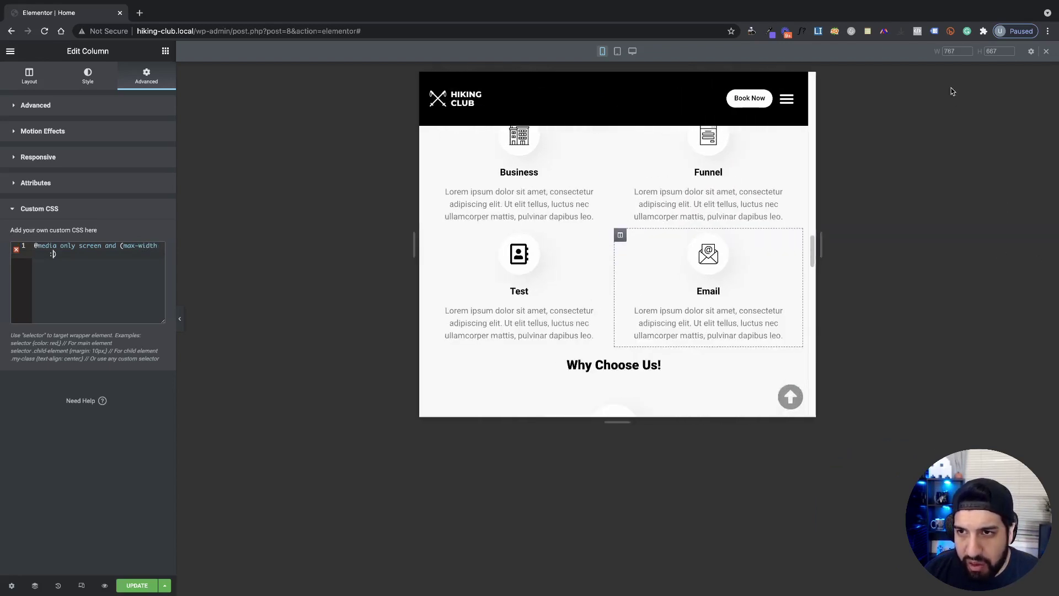
pyautogui.moveTo(820, 248); pyautogui.dragTo(651, 248)
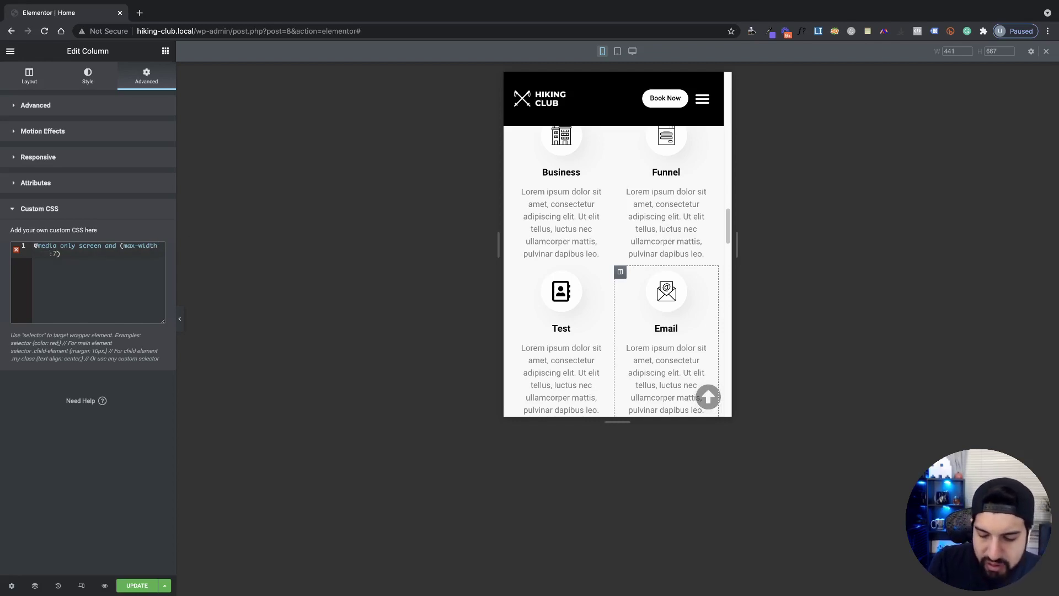
pyautogui.write('px')
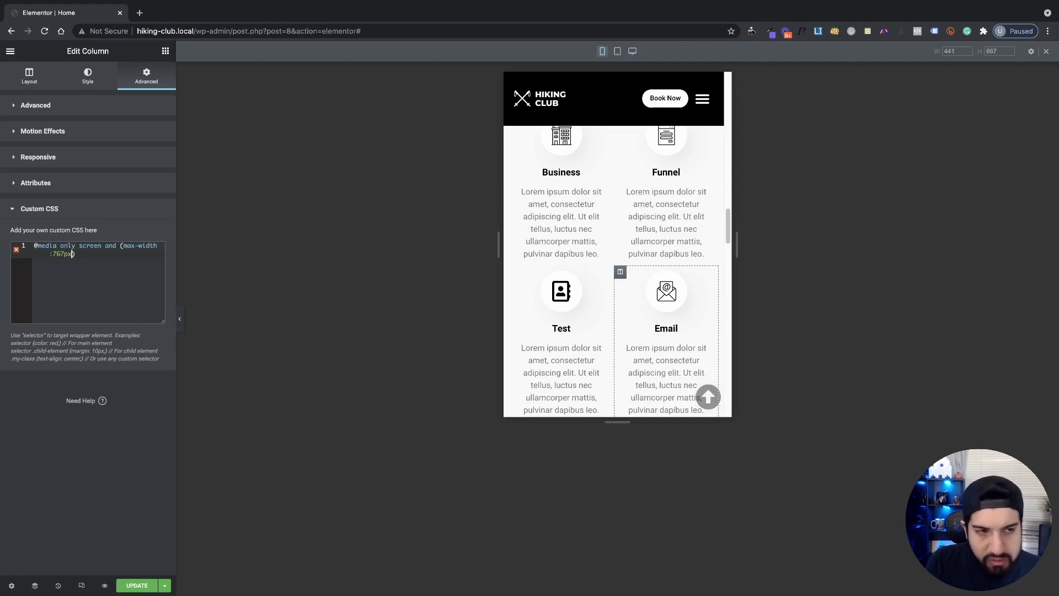
pyautogui.moveTo(176, 299); pyautogui.dragTo(210, 294)
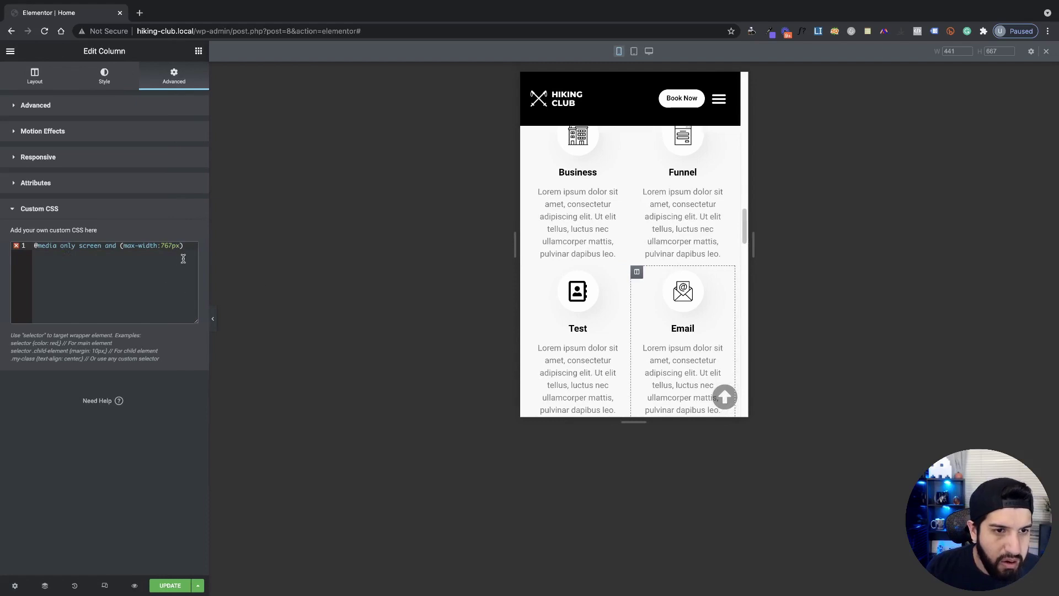
# Add a selector rule setting order:1 inside the 767px media query braces.
pyautogui.click(158, 265)
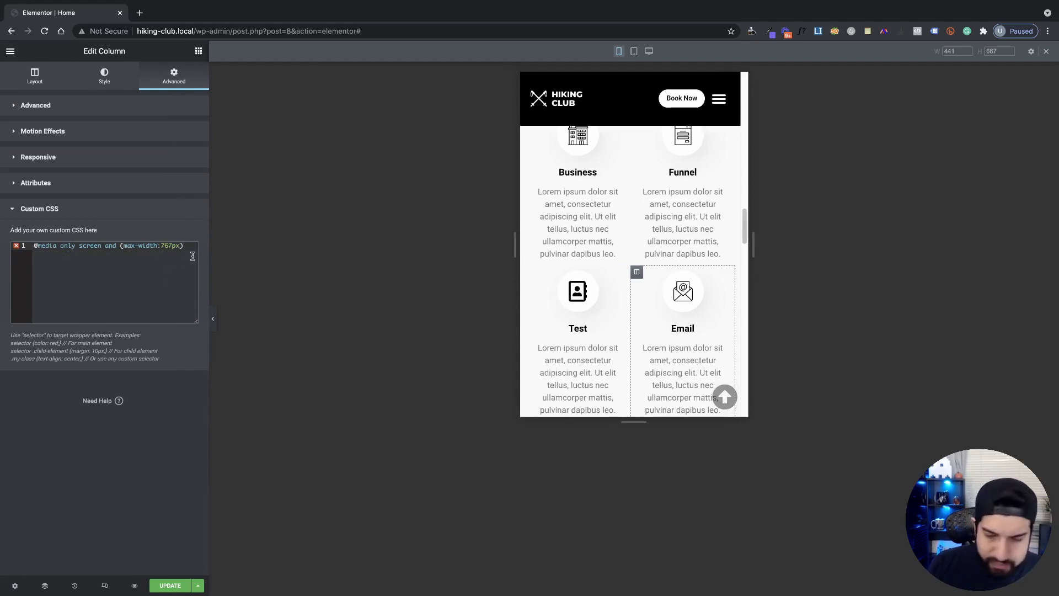
pyautogui.write('{')
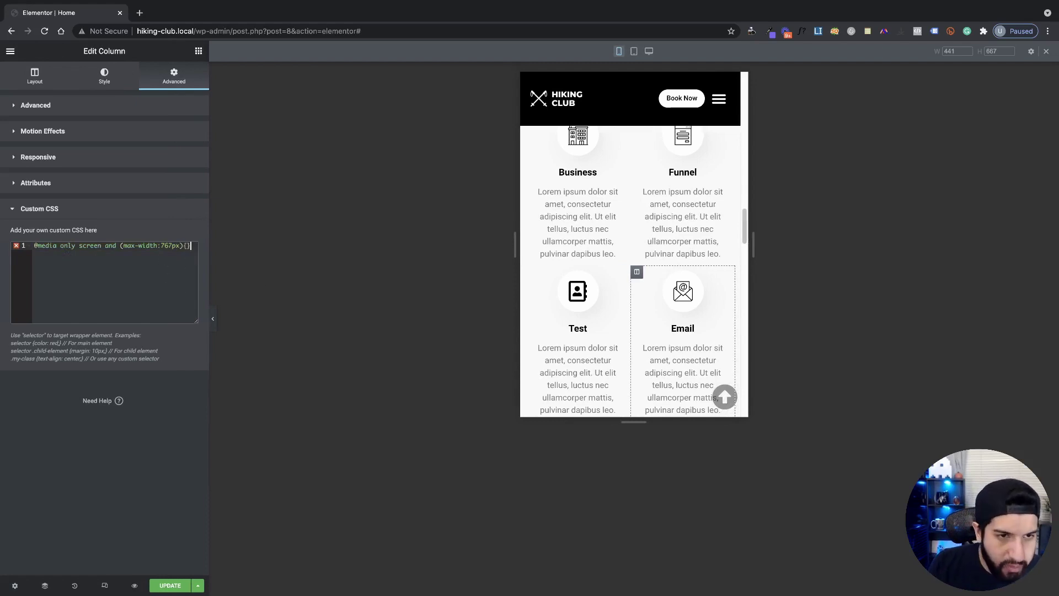
pyautogui.press('Return')
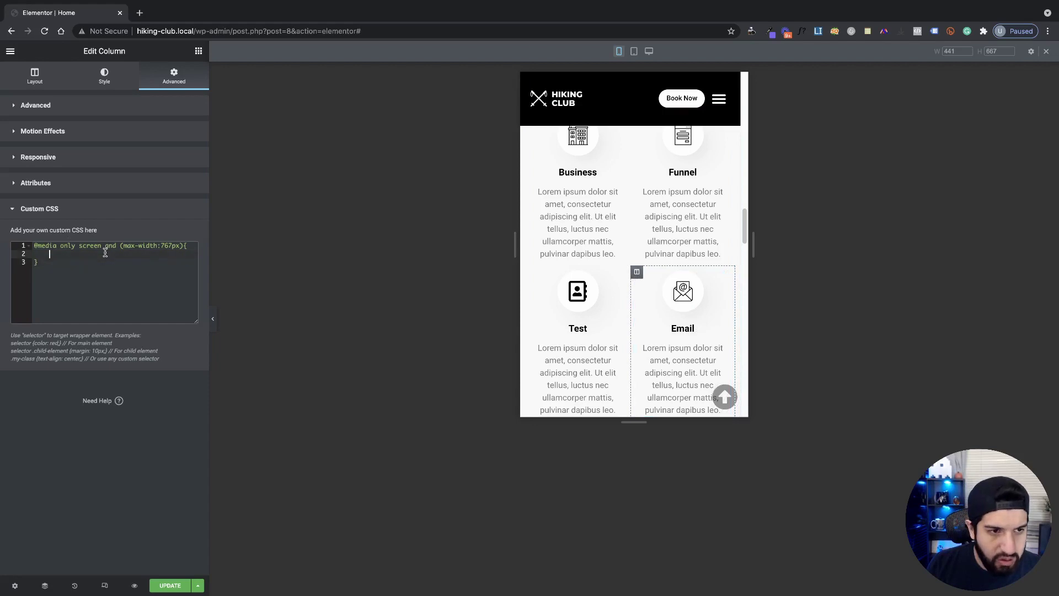
pyautogui.write('selector')
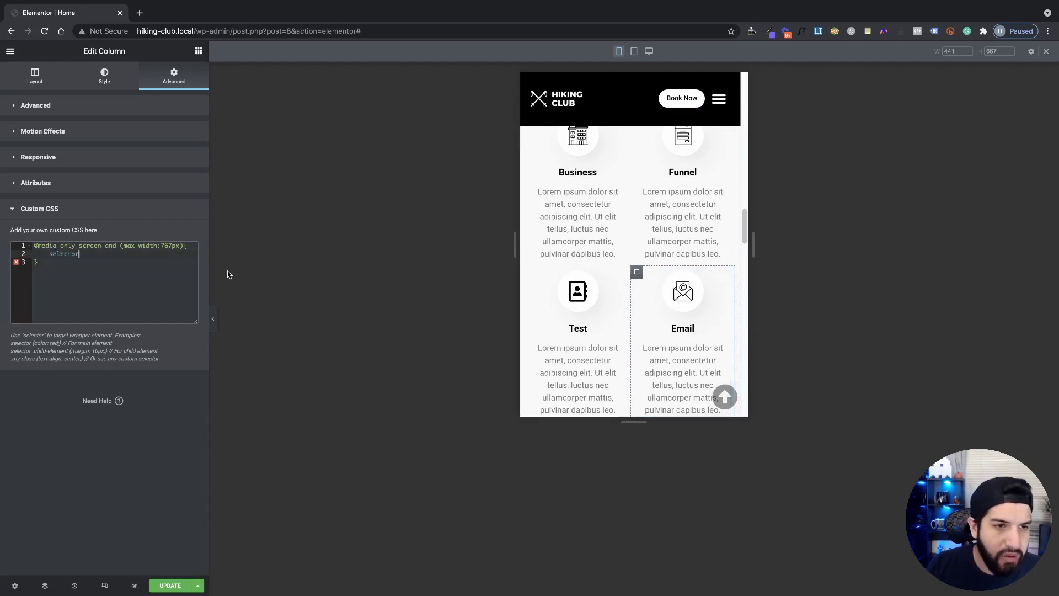
pyautogui.write('{')
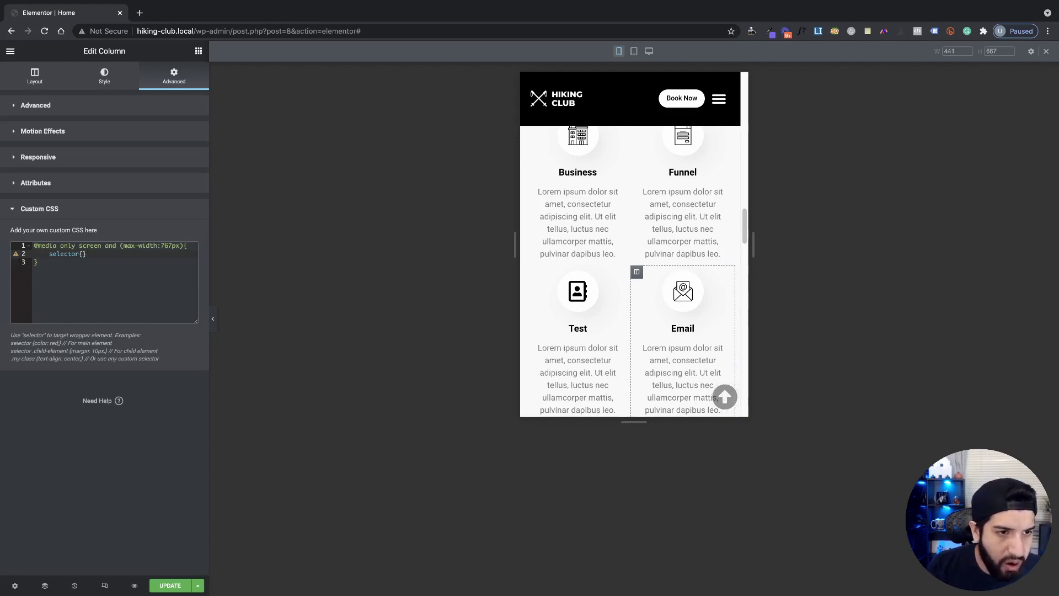
pyautogui.press('Return')
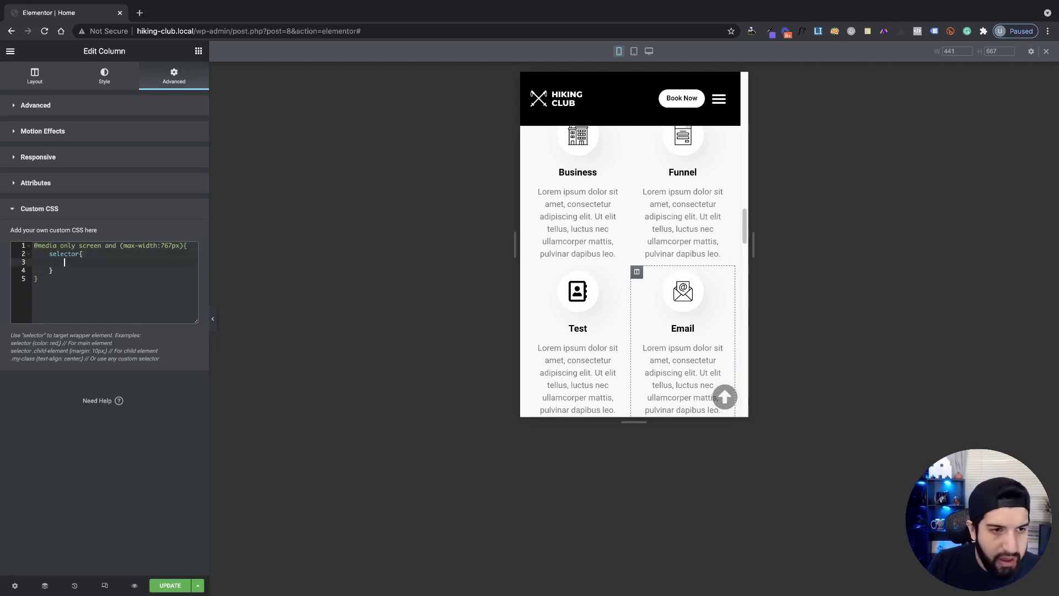
pyautogui.write('order')
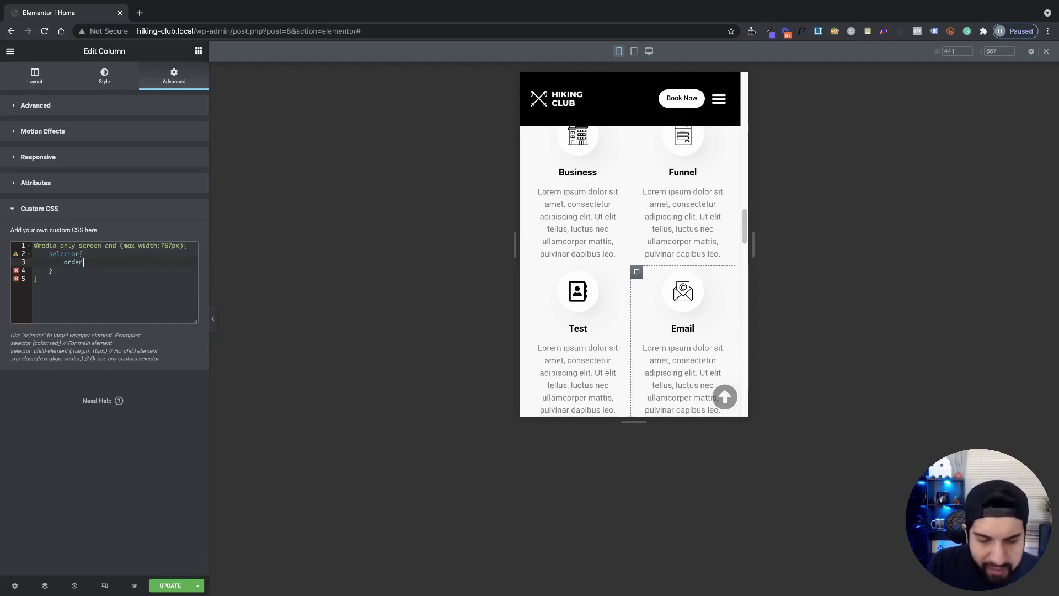
pyautogui.write(':;')
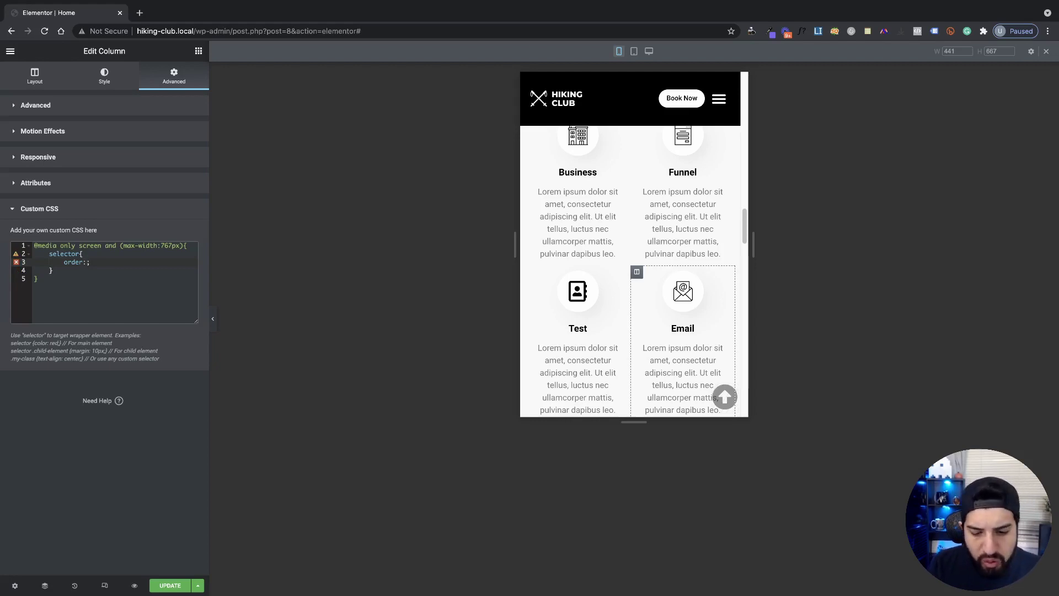
pyautogui.write('1')
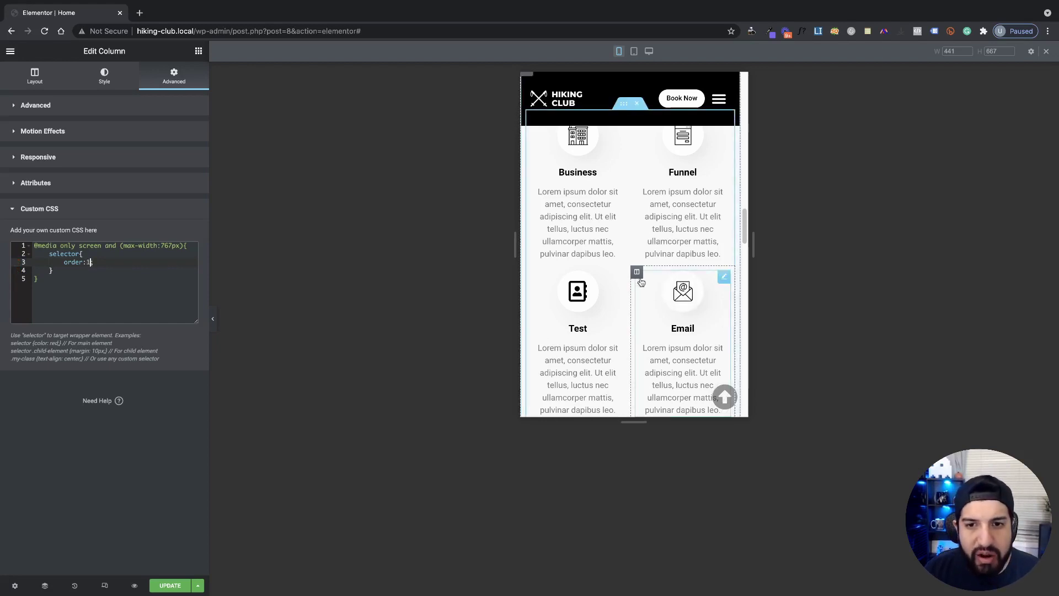
# Select the Email column's whole media query CSS rule to copy it.
pyautogui.scroll(1, 662, 296)
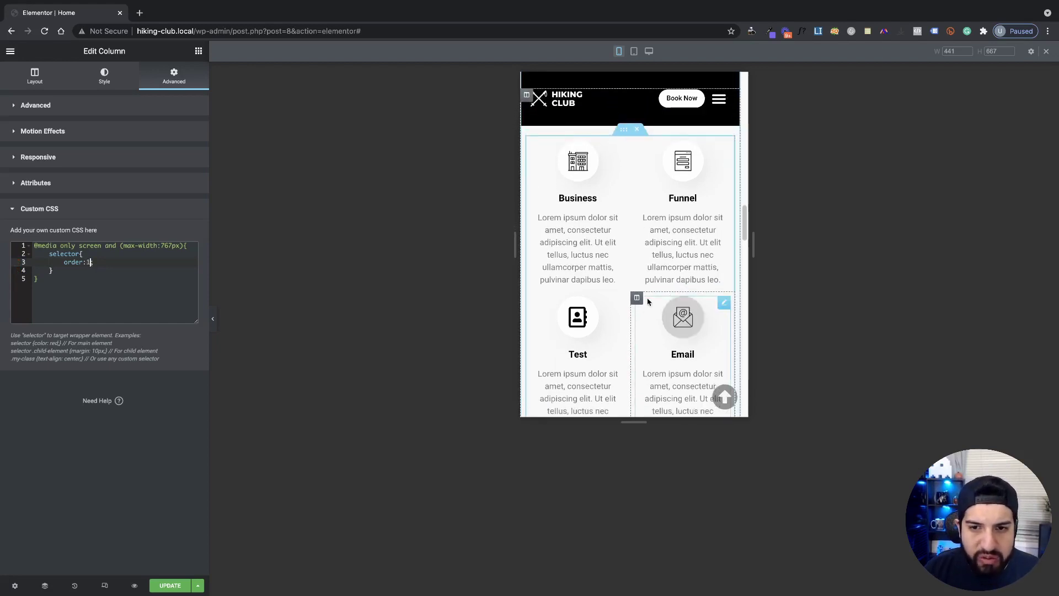
pyautogui.click(54, 288)
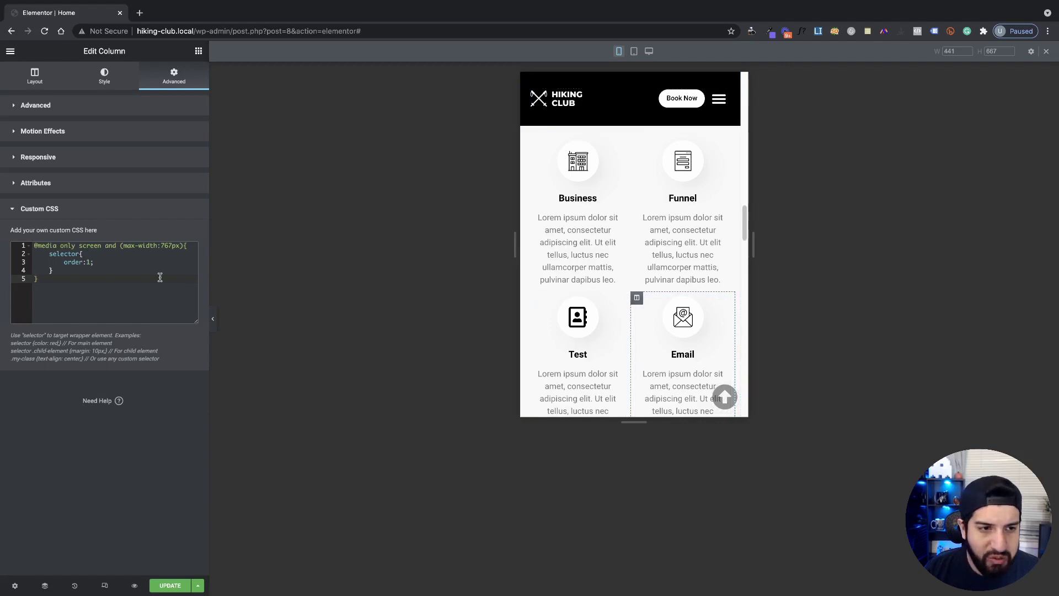
pyautogui.scroll(1, 634, 248)
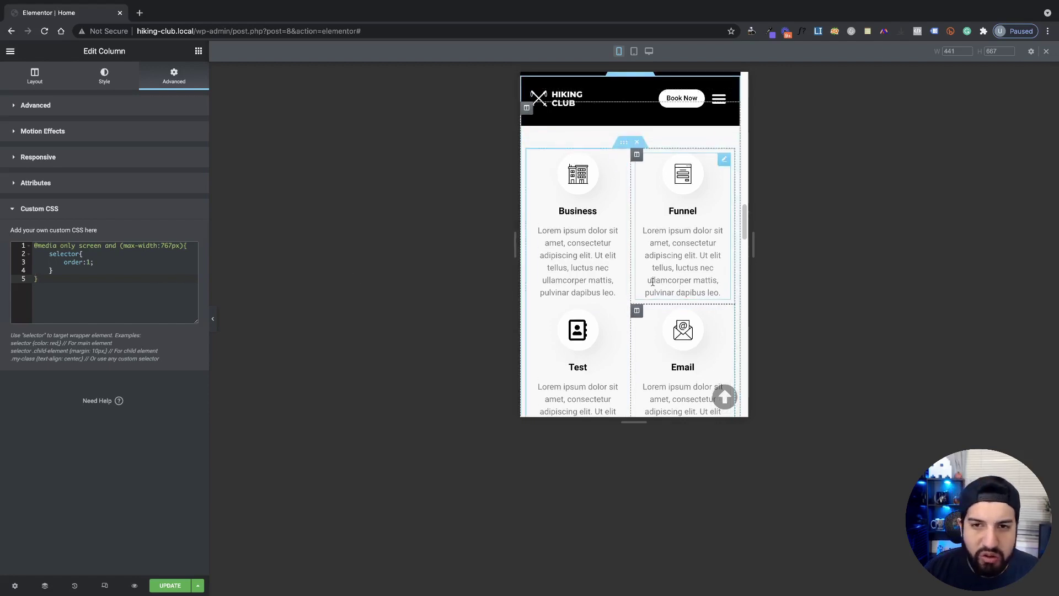
pyautogui.scroll(-1, 747, 309)
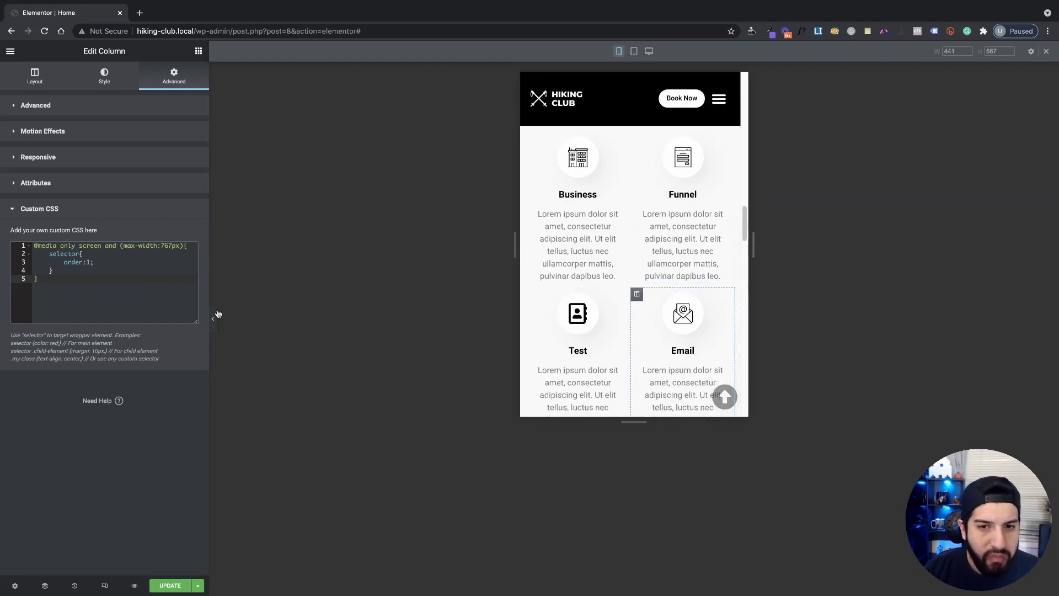
pyautogui.moveTo(39, 279); pyautogui.dragTo(4, 245)
pyautogui.hotkey('ctrl', 'c')
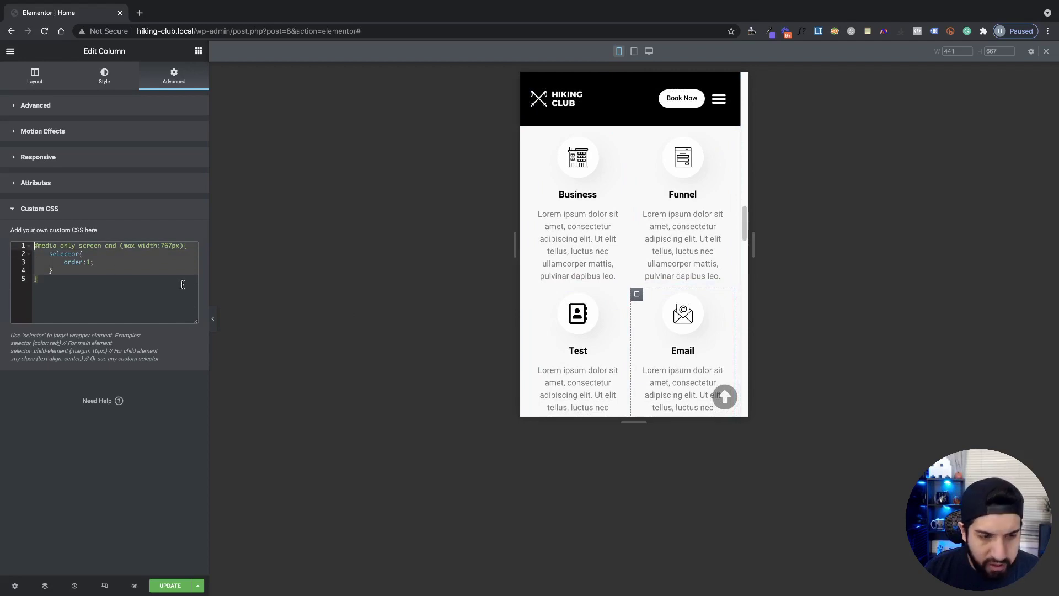
pyautogui.scroll(1, 606, 269)
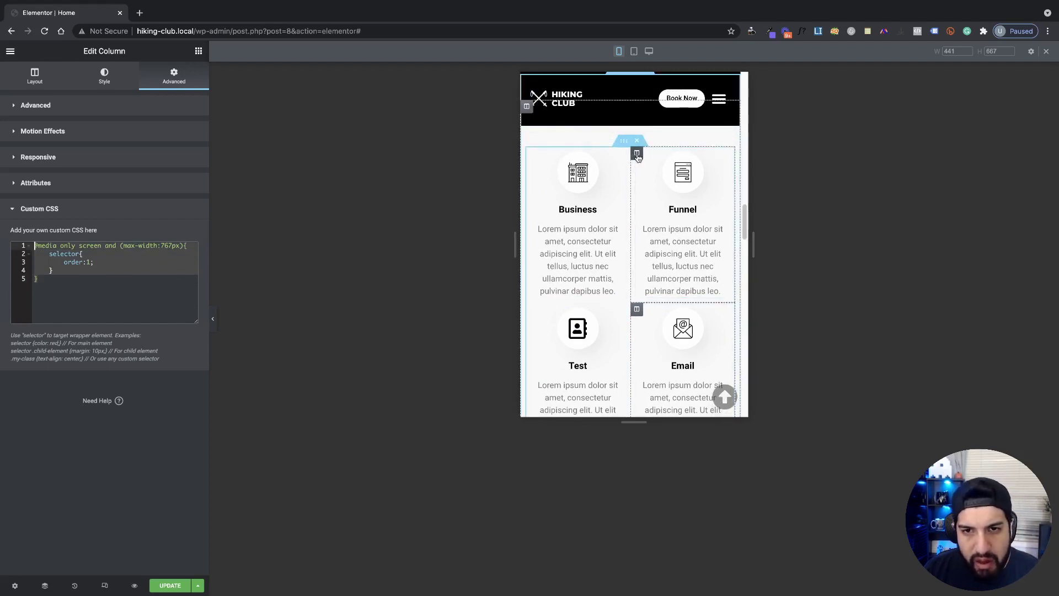
pyautogui.scroll(-1, 606, 268)
# Paste the rule into the Test column's Custom CSS and change it to order:2.
pyautogui.click(532, 294)
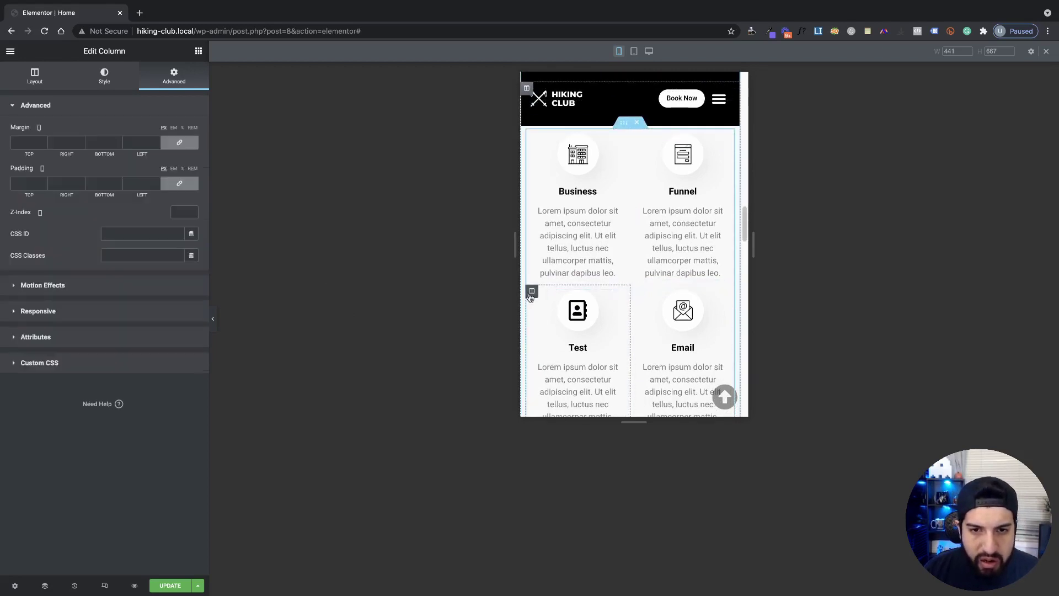
pyautogui.click(83, 362)
pyautogui.click(109, 305)
pyautogui.hotkey('ctrl', 'v')
pyautogui.click(89, 270)
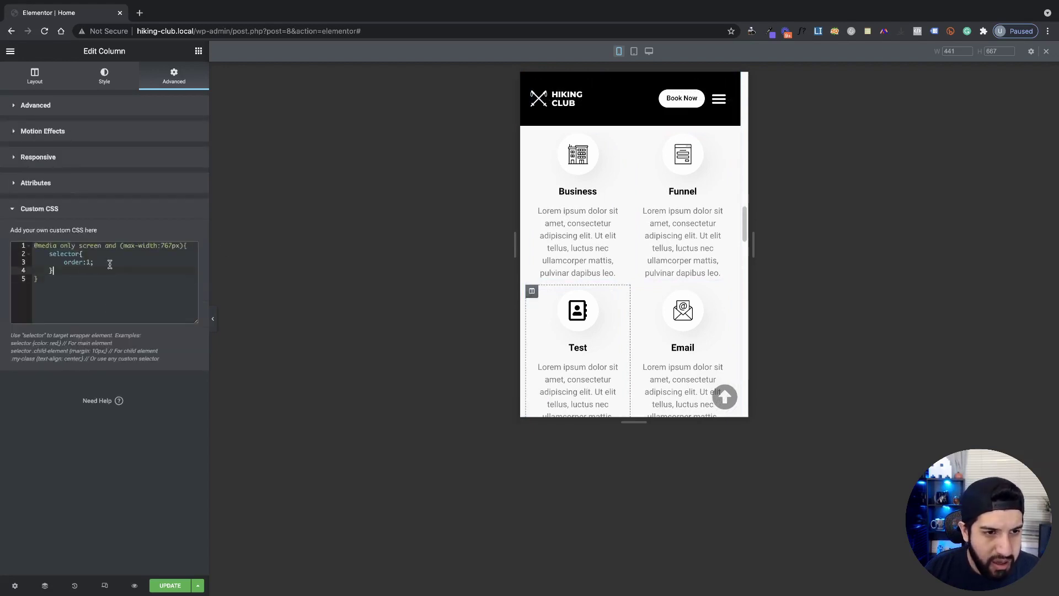
pyautogui.click(90, 262)
pyautogui.write('1')
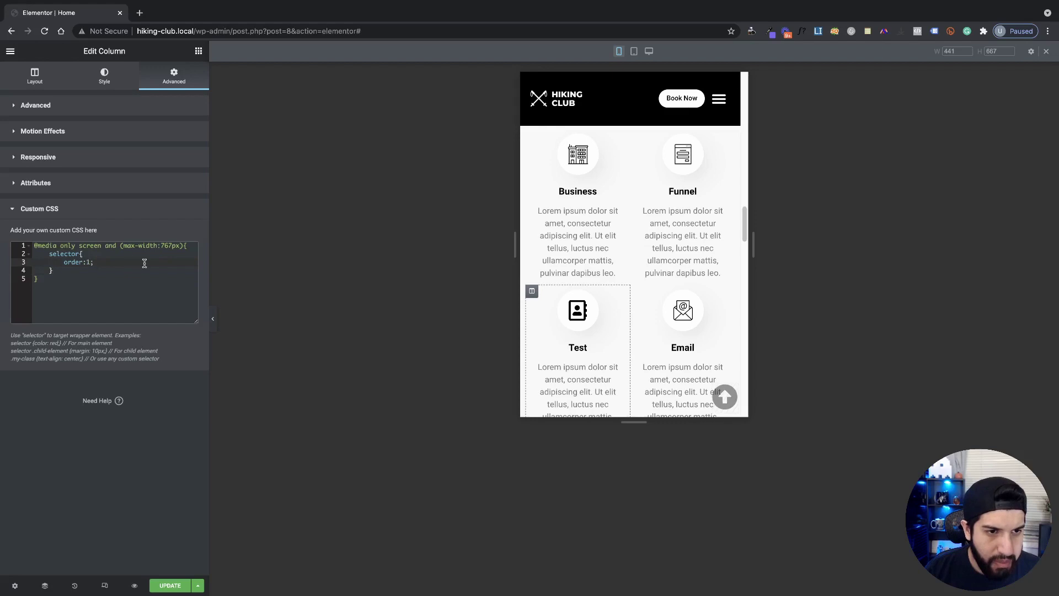
pyautogui.press('BackSpace')
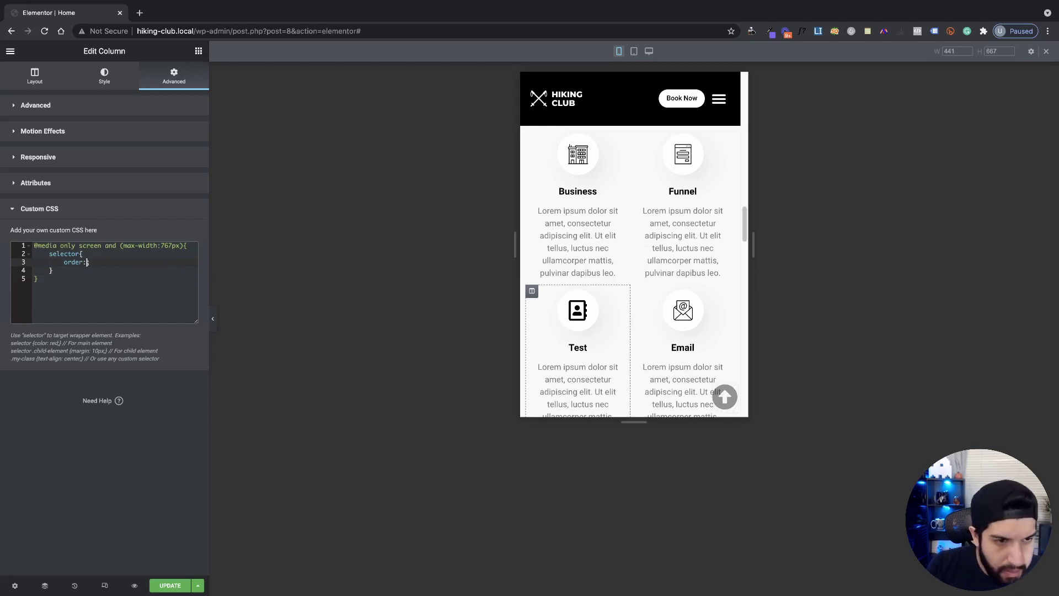
pyautogui.write('2')
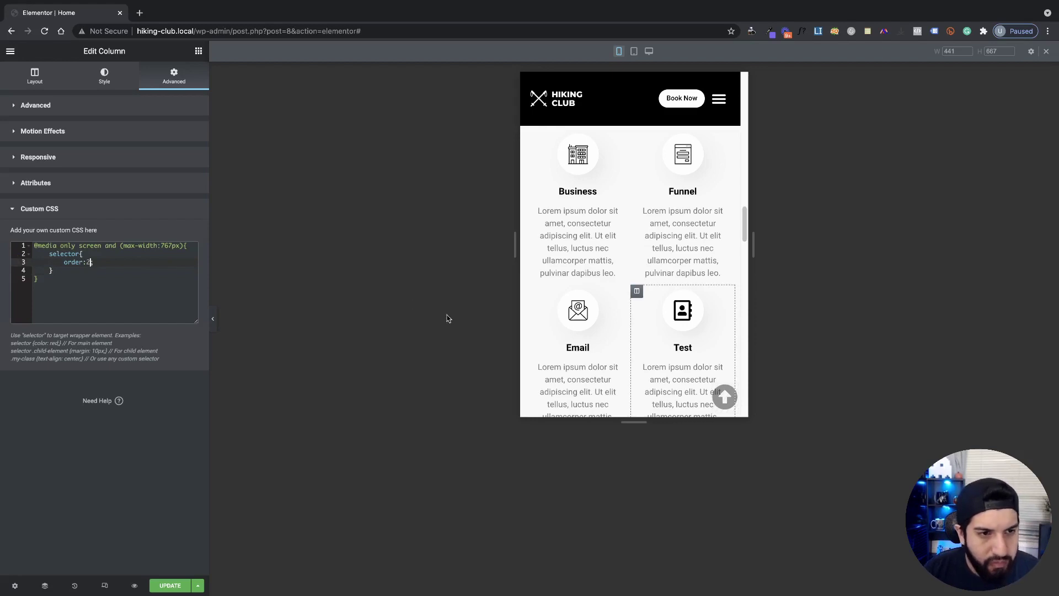
pyautogui.scroll(1, 683, 272)
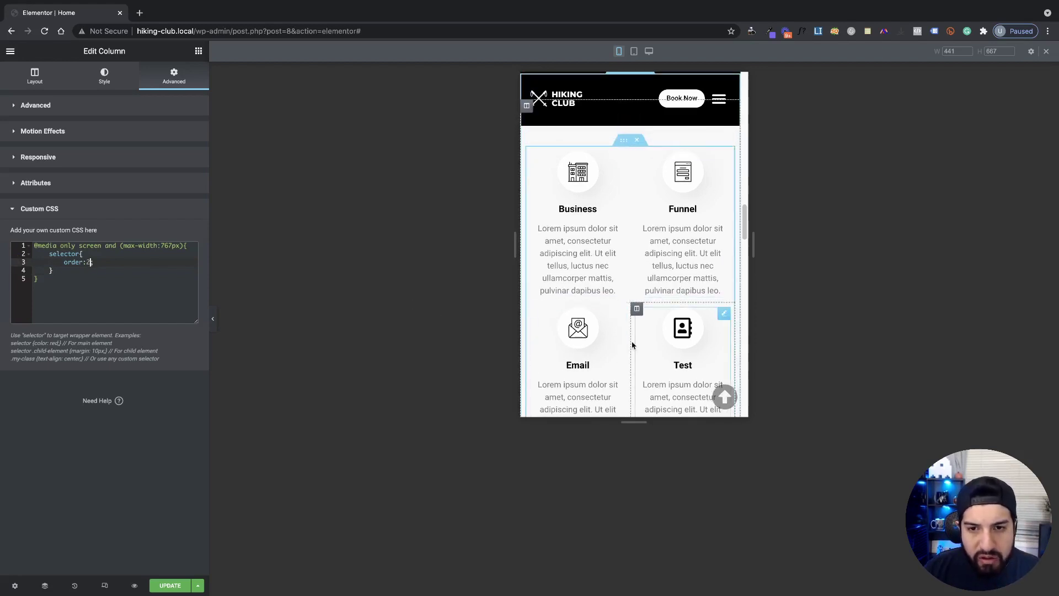
# Paste the mobile order rule into the Funnel column's Custom CSS for order 3.
pyautogui.click(637, 153)
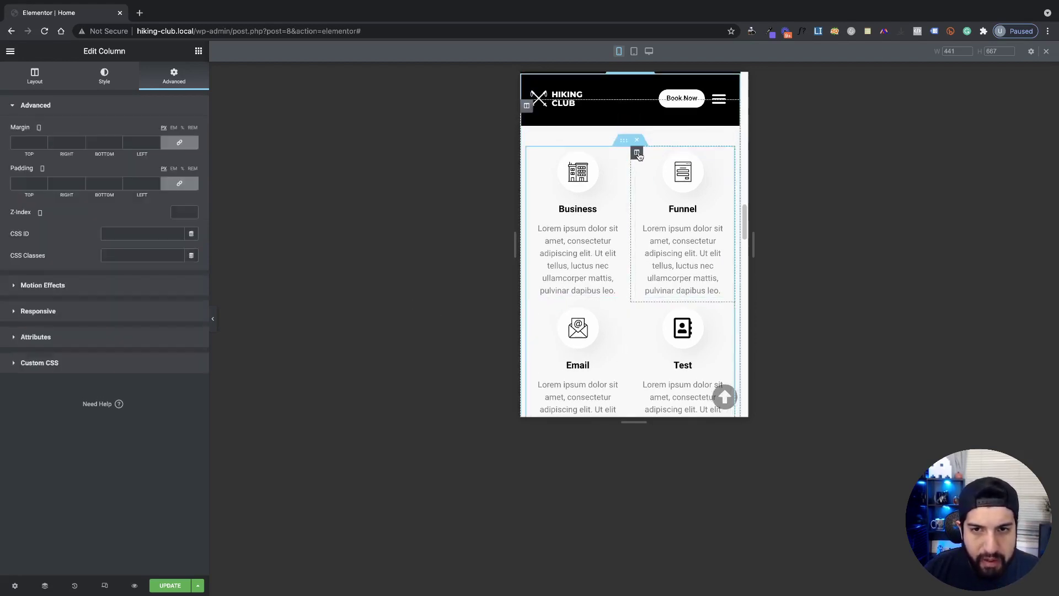
pyautogui.click(54, 366)
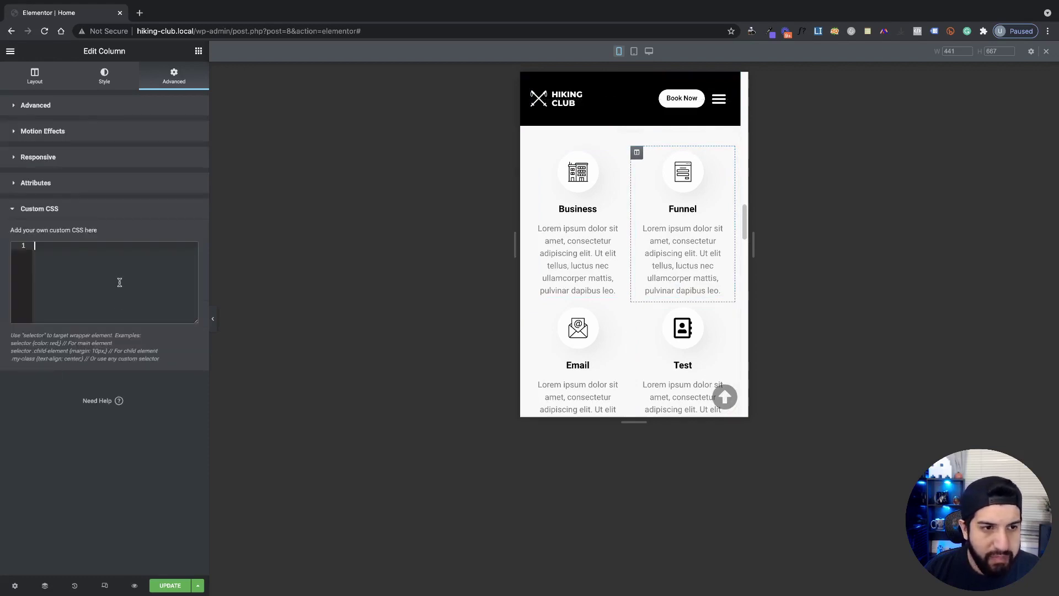
pyautogui.hotkey('ctrl', 'v')
pyautogui.click(93, 269)
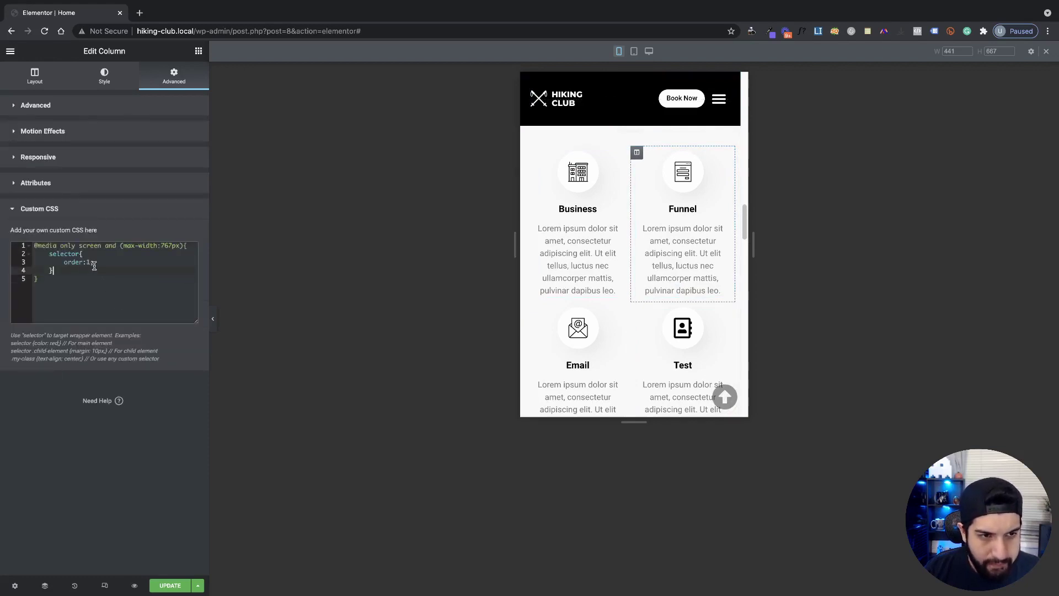
pyautogui.click(91, 263)
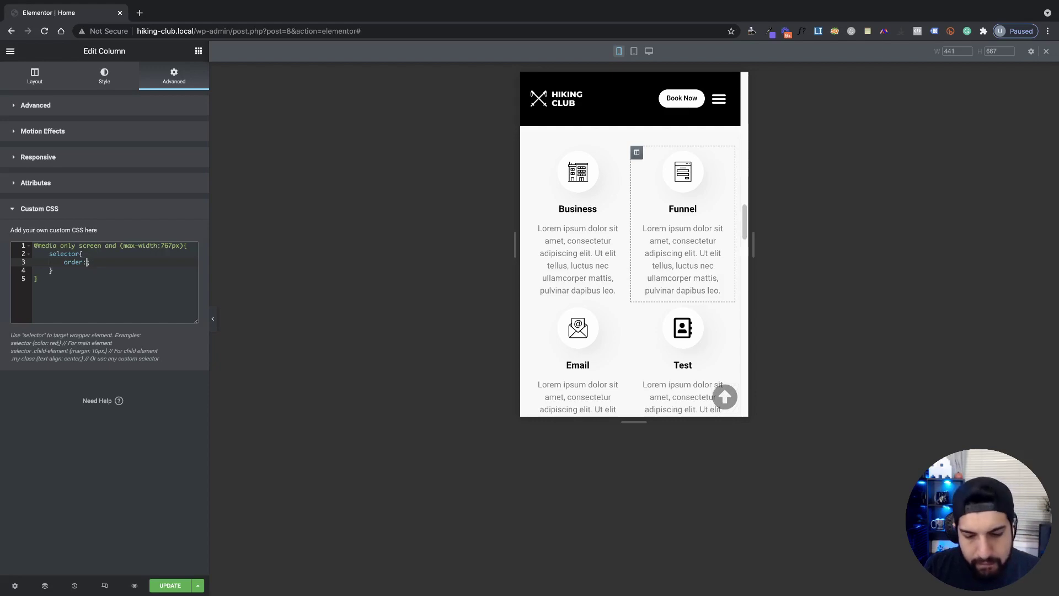
# Paste the mobile order rule into the Business column's Custom CSS and set order:4.
pyautogui.click(531, 154)
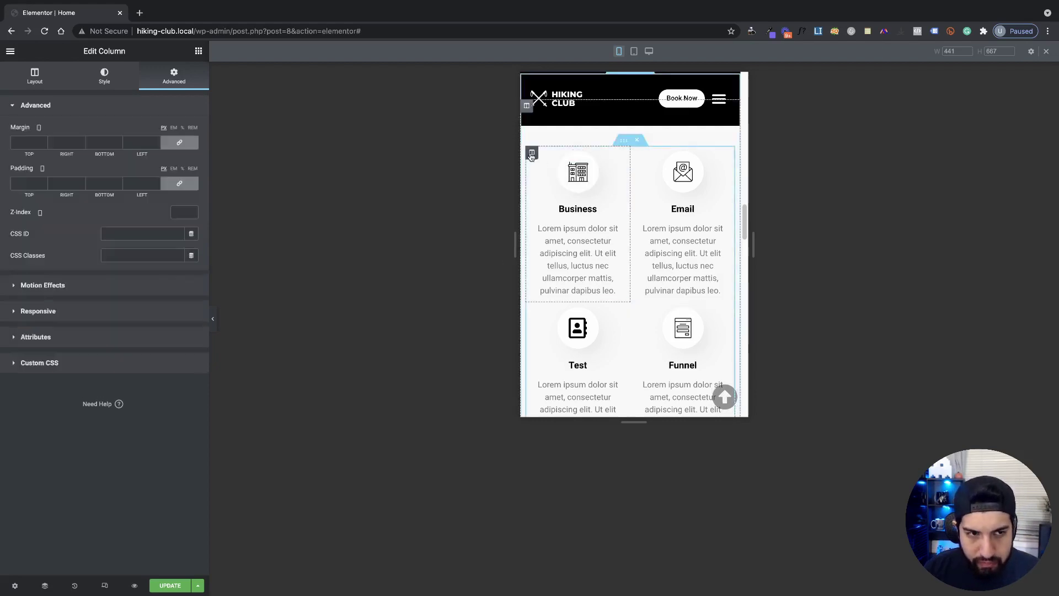
pyautogui.click(72, 368)
pyautogui.click(124, 259)
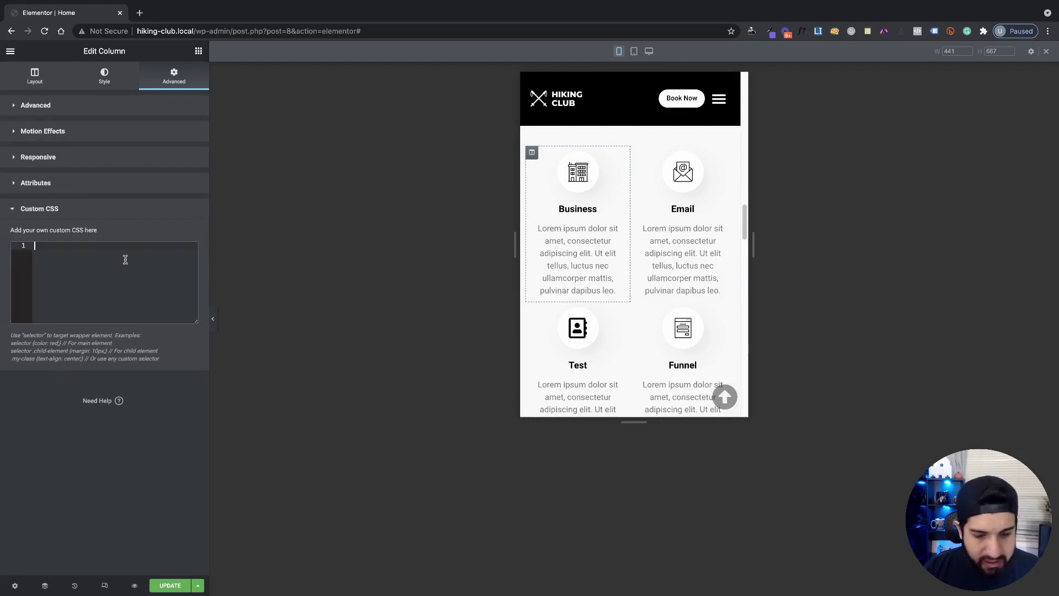
pyautogui.hotkey('ctrl', 'v')
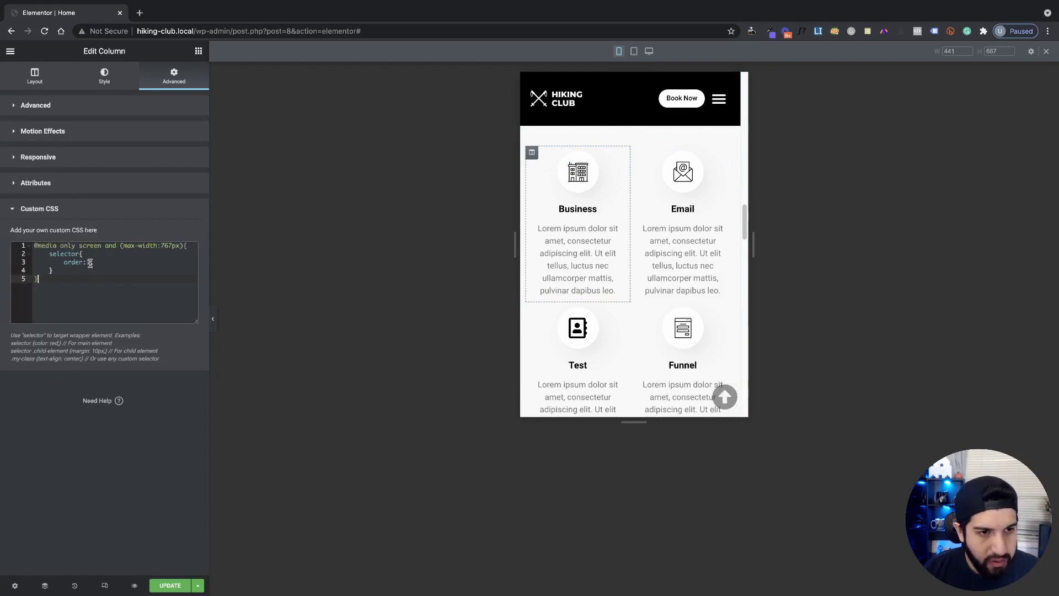
pyautogui.click(90, 263)
pyautogui.write('1')
pyautogui.press('BackSpace')
pyautogui.write('4;')
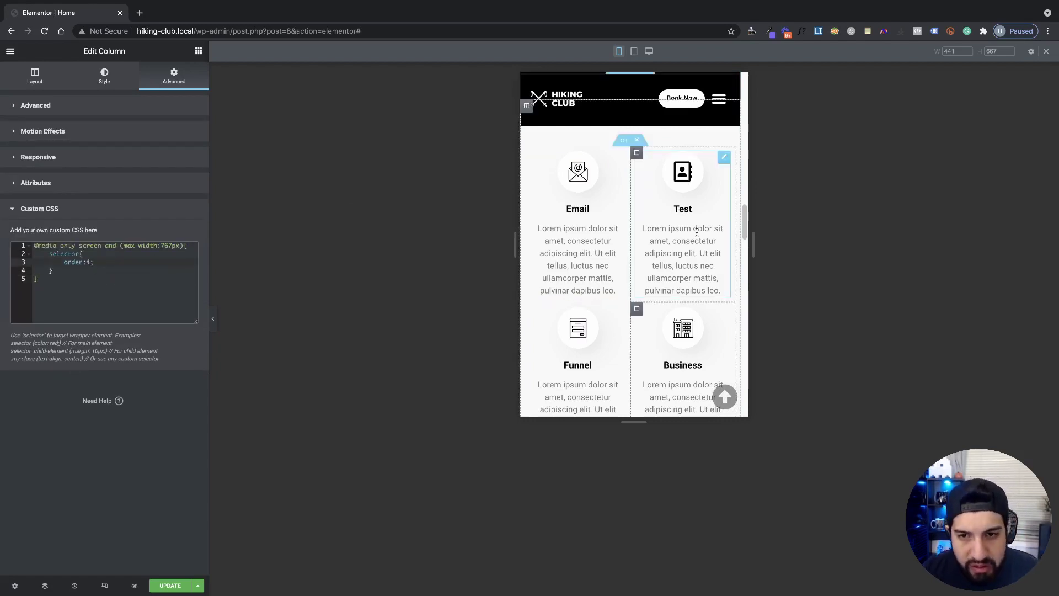
pyautogui.scroll(-1, 627, 213)
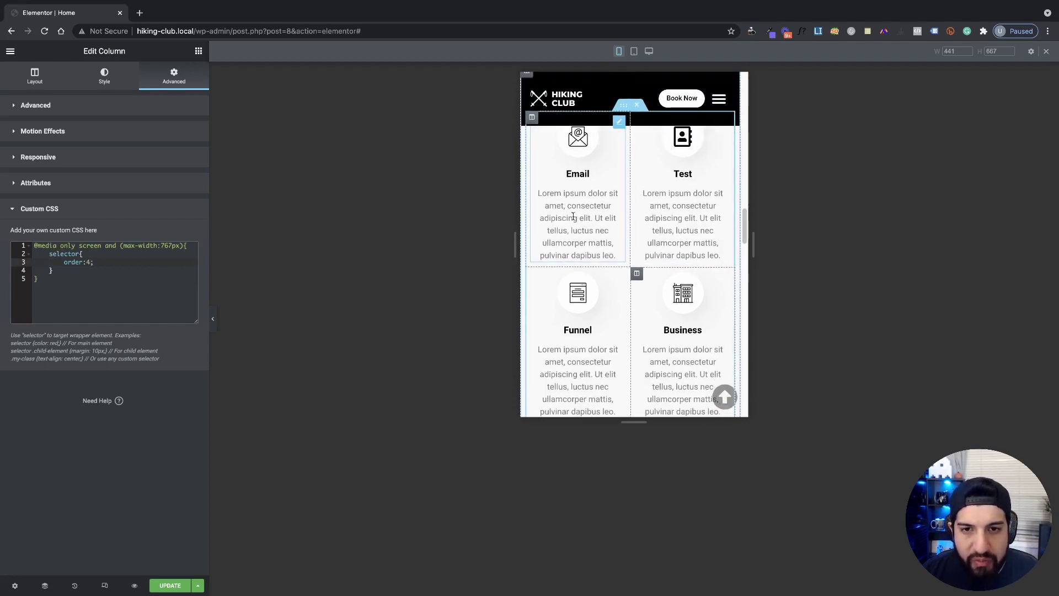
pyautogui.scroll(-1, 598, 299)
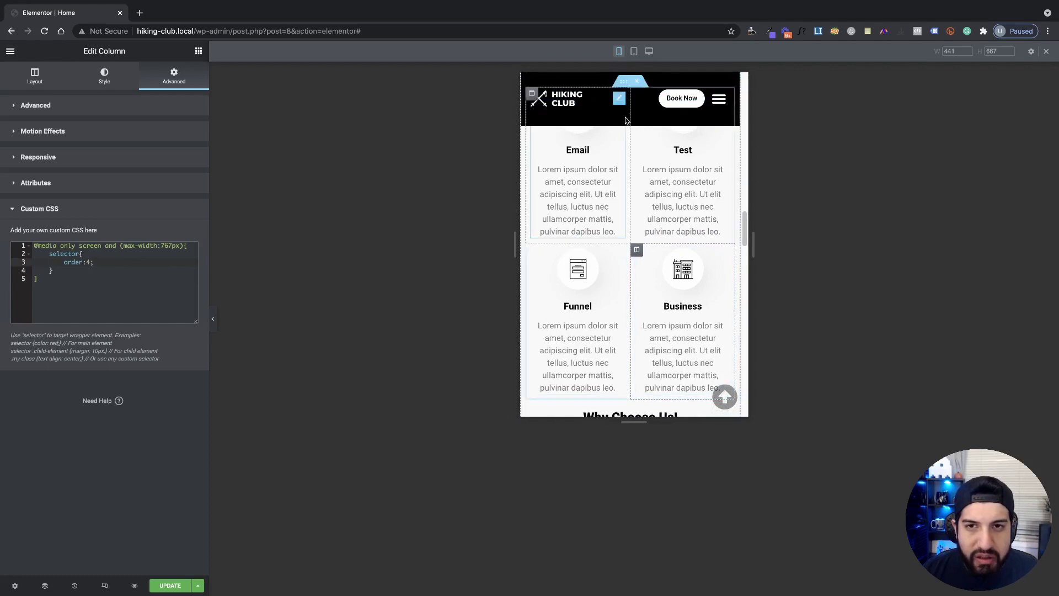
# Compare the desktop, mobile and tablet previews, selecting the Business CSS rule for copying.
pyautogui.click(648, 51)
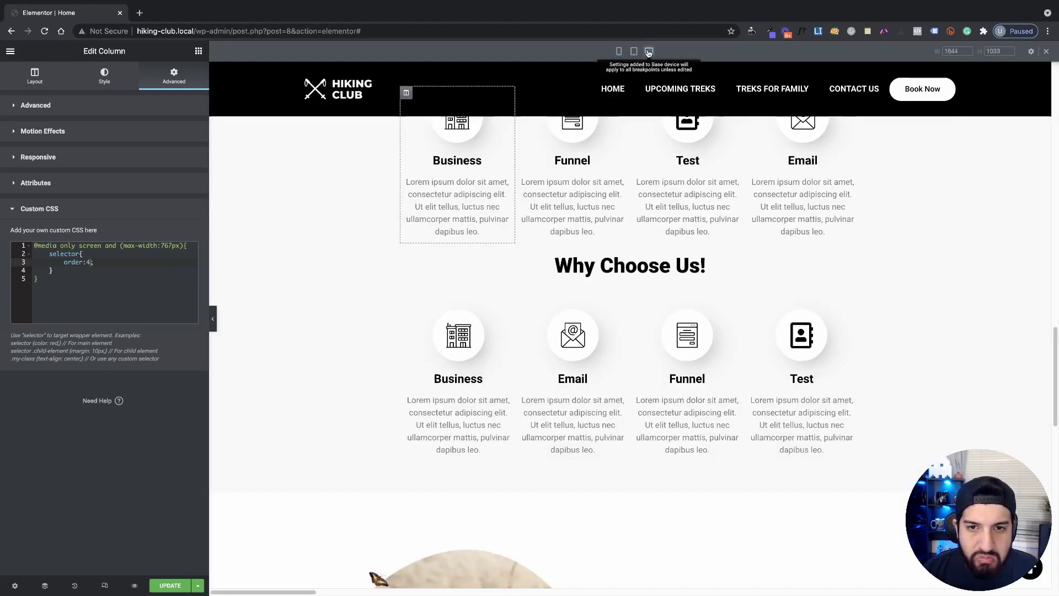
pyautogui.scroll(2, 563, 302)
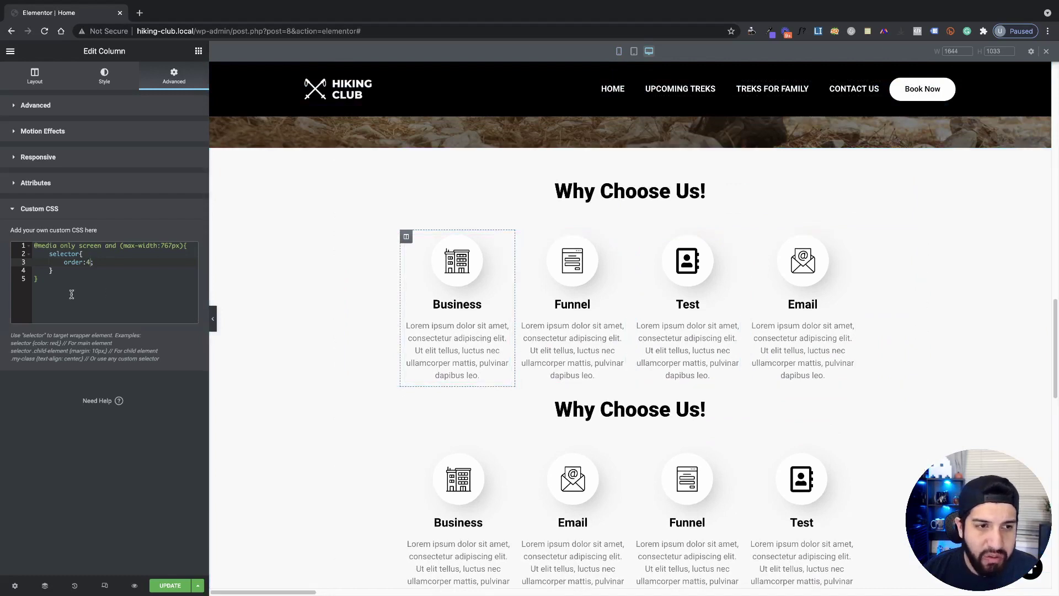
pyautogui.moveTo(71, 294); pyautogui.dragTo(2, 248)
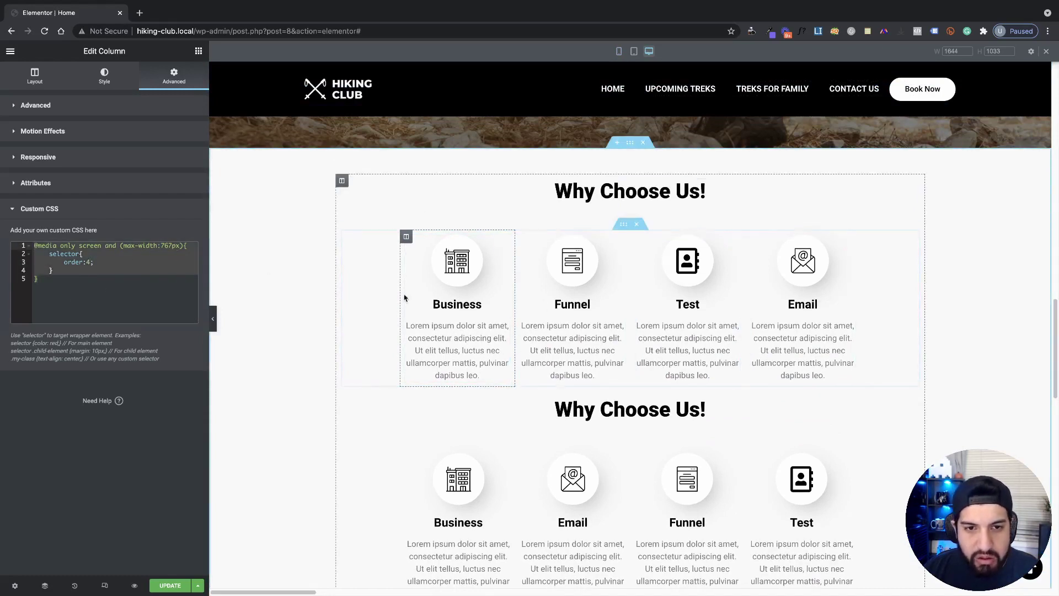
pyautogui.click(618, 52)
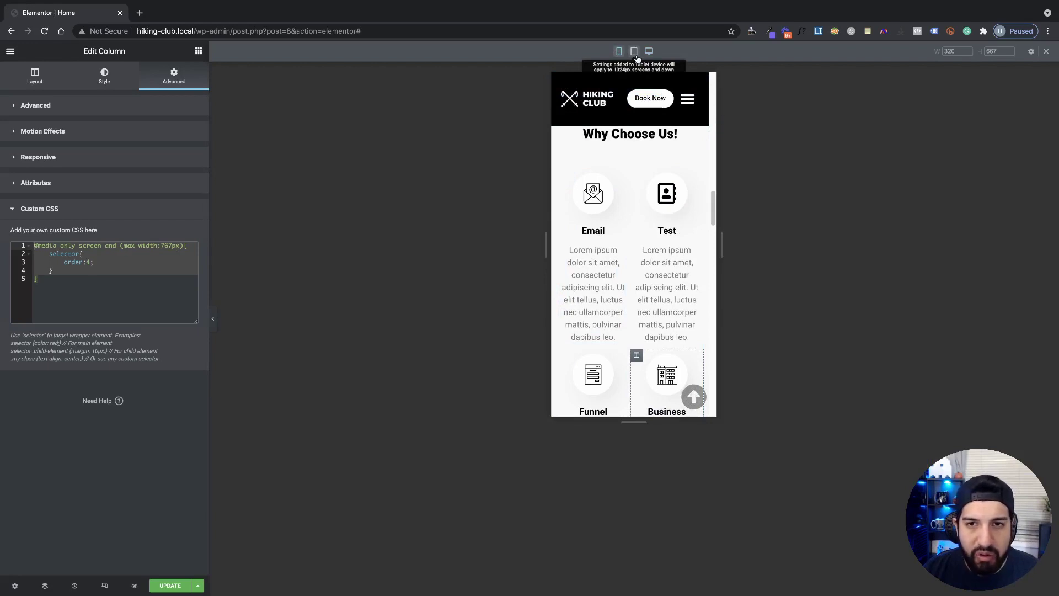
pyautogui.click(635, 54)
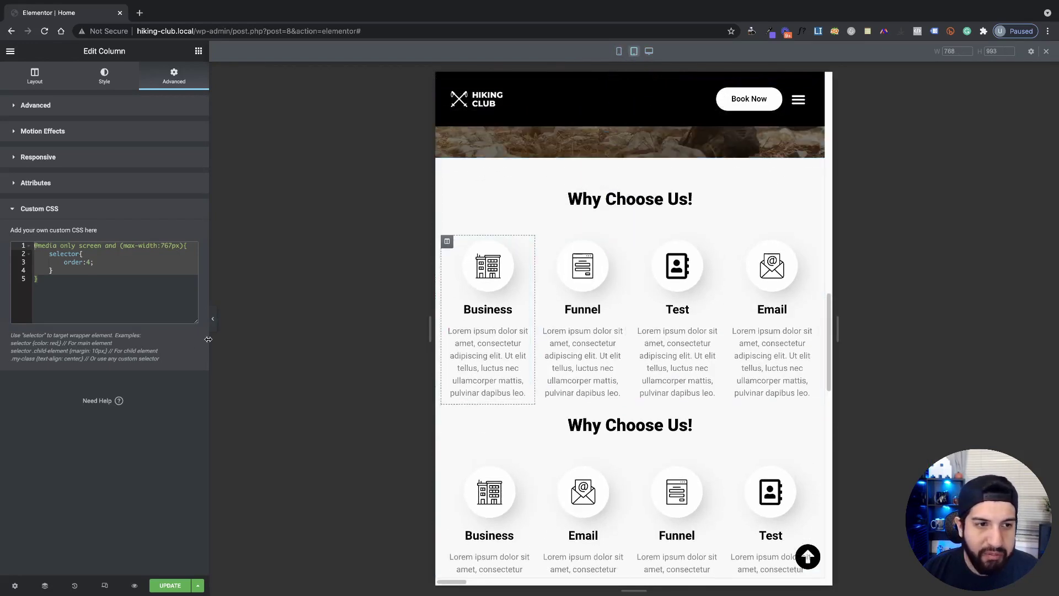
# Deselect the CSS and widen the tablet preview to 1024 px.
pyautogui.click(60, 278)
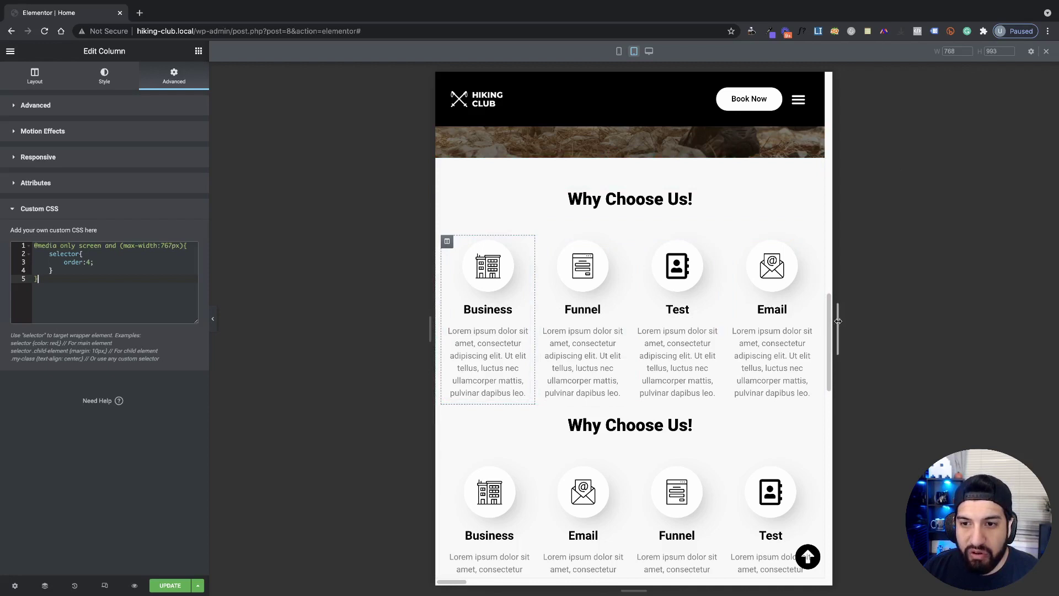
pyautogui.moveTo(836, 320); pyautogui.dragTo(896, 320)
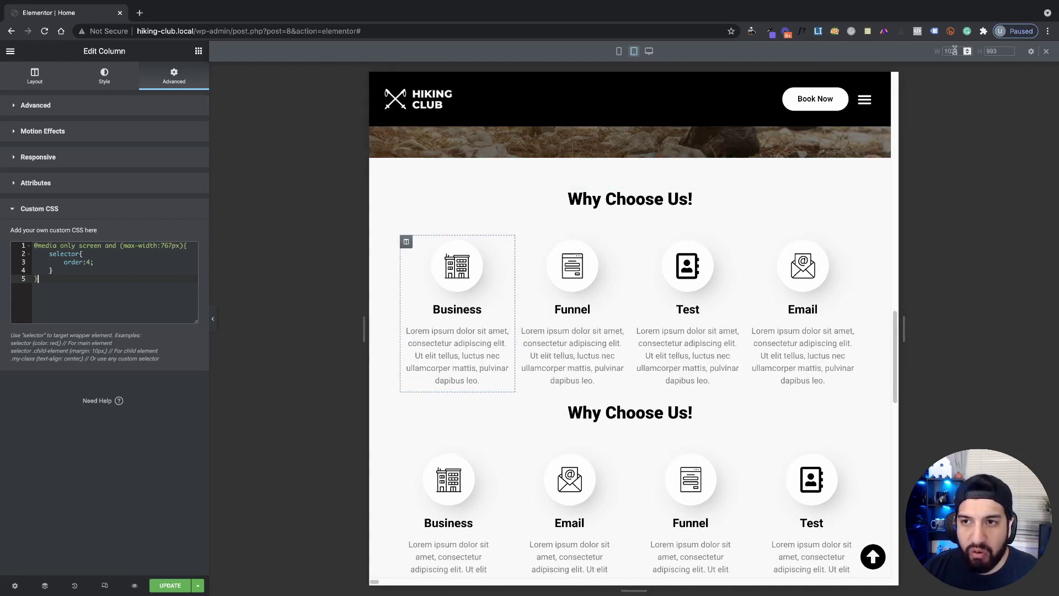
# Paste a second media query below the first with max-width 1024px and order 4.
pyautogui.press('Return')
pyautogui.press('Return')
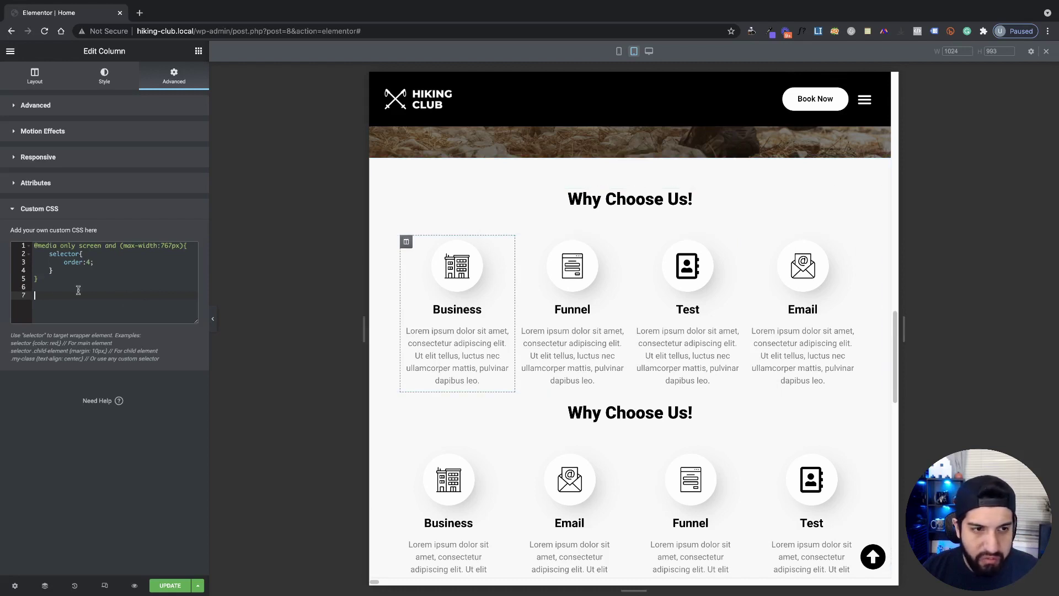
pyautogui.write('@media only screen and (max-width:767px){     selector{         order:1;     } }')
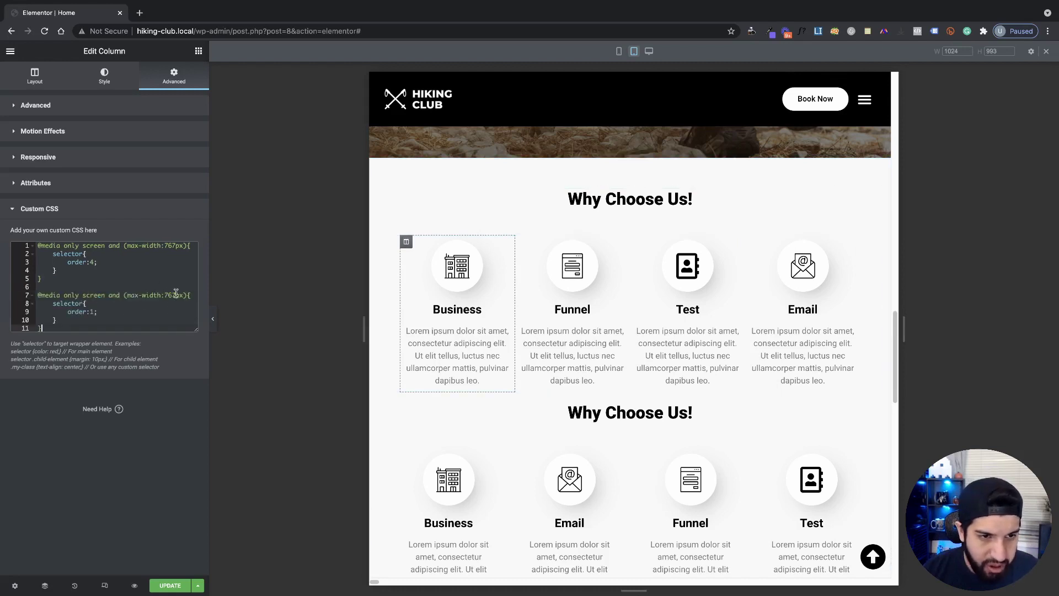
pyautogui.click(165, 295)
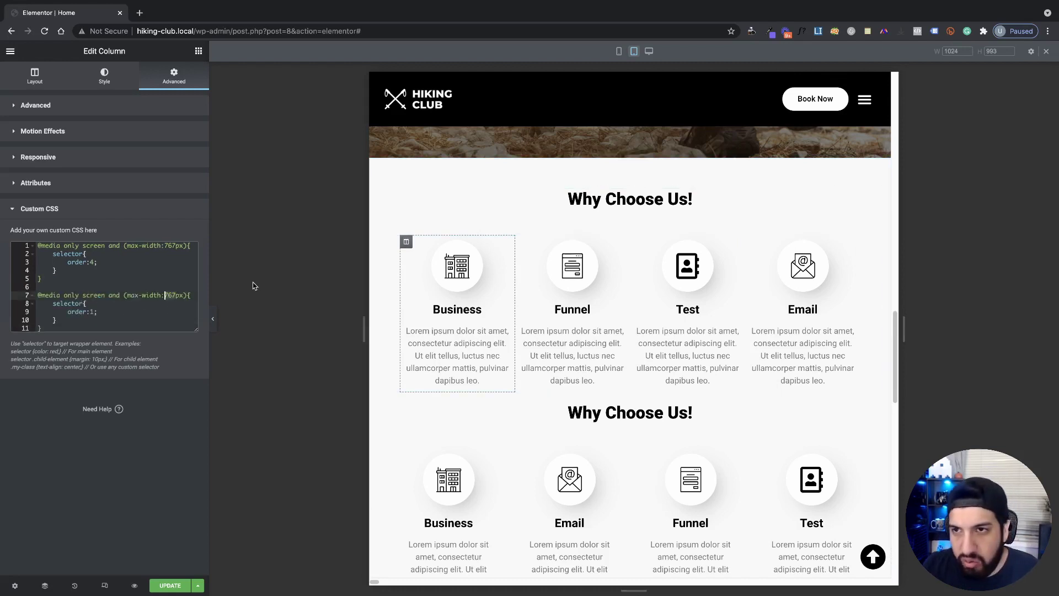
pyautogui.write('10')
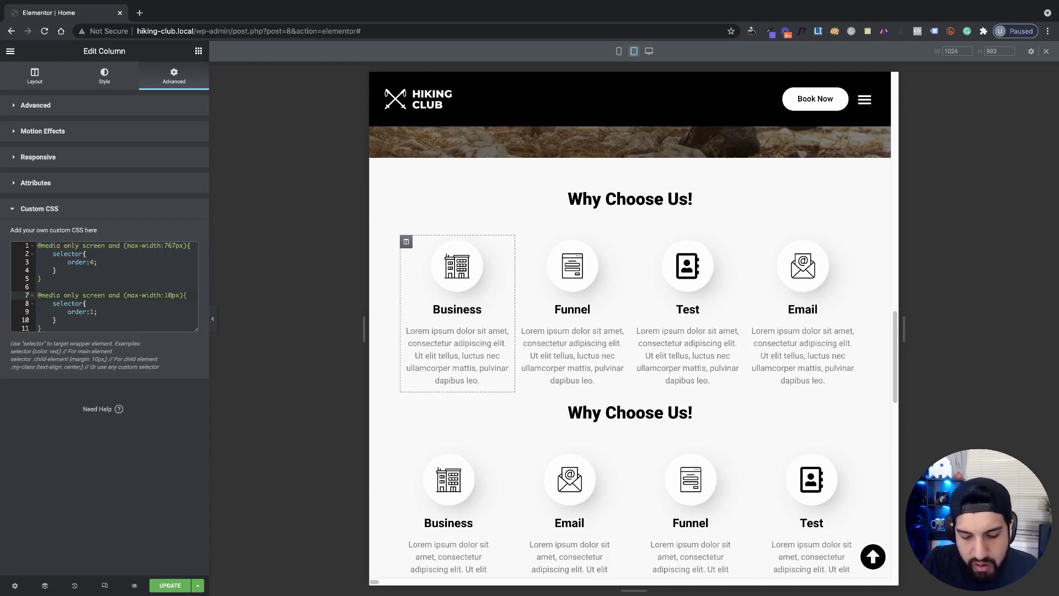
pyautogui.write('24')
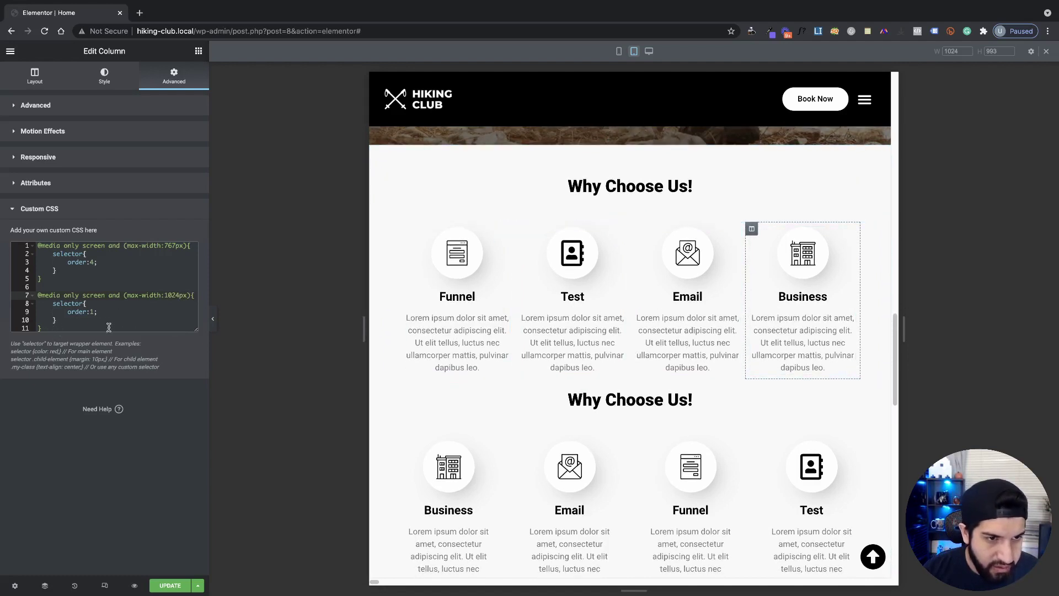
pyautogui.click(85, 323)
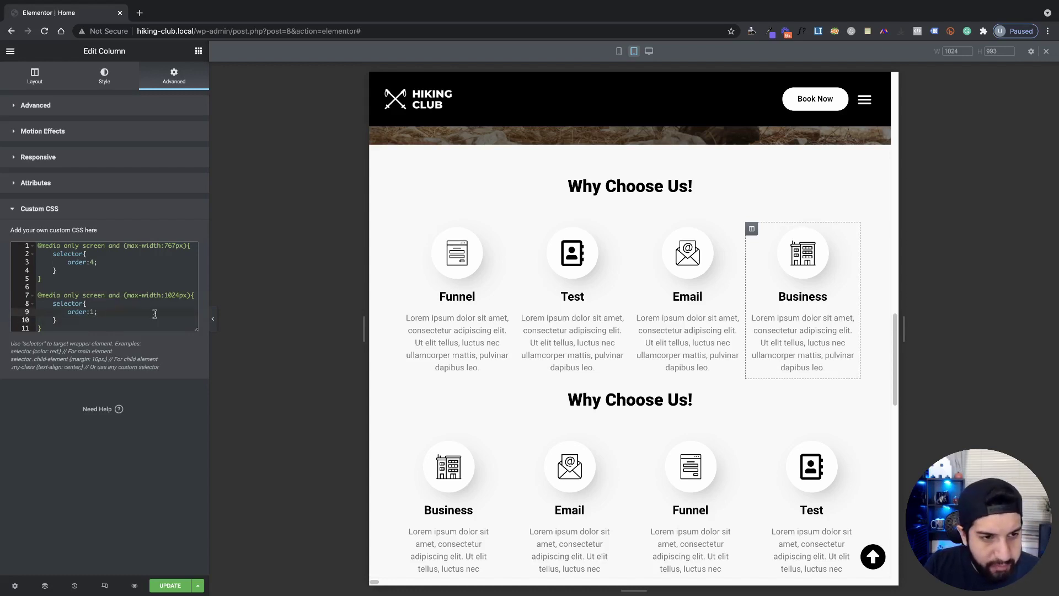
pyautogui.press('BackSpace')
pyautogui.write('4')
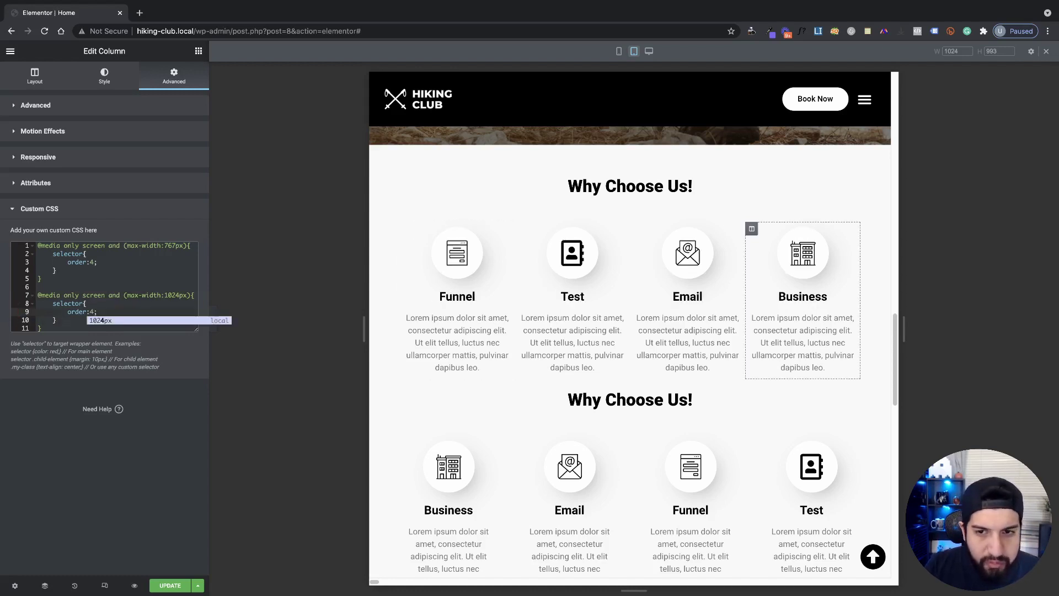
pyautogui.click(53, 326)
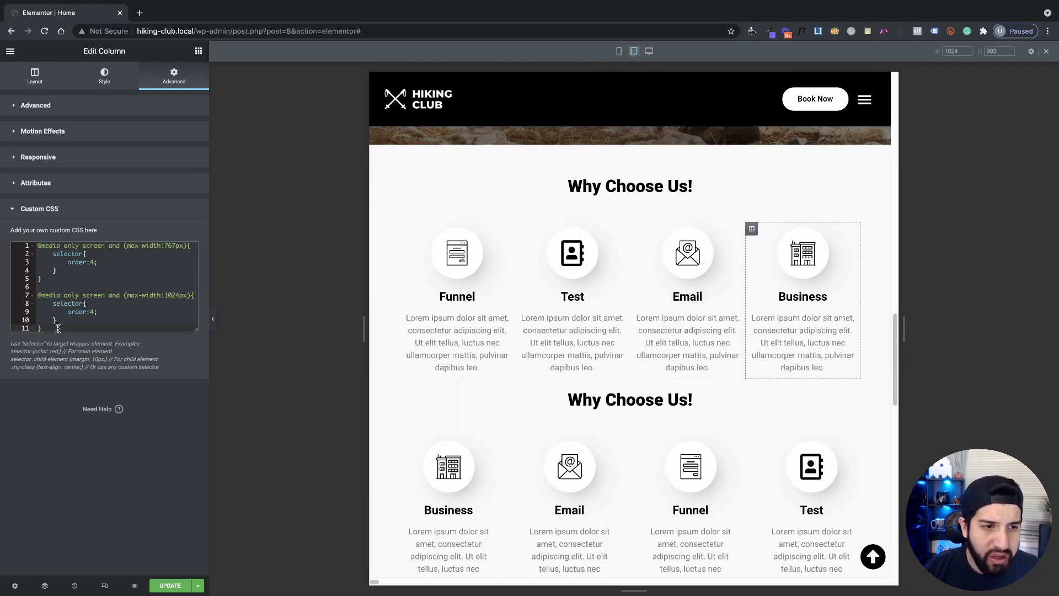
# Select the second media query block, CSS lines 7 to 11.
pyautogui.moveTo(57, 328); pyautogui.dragTo(1, 294)
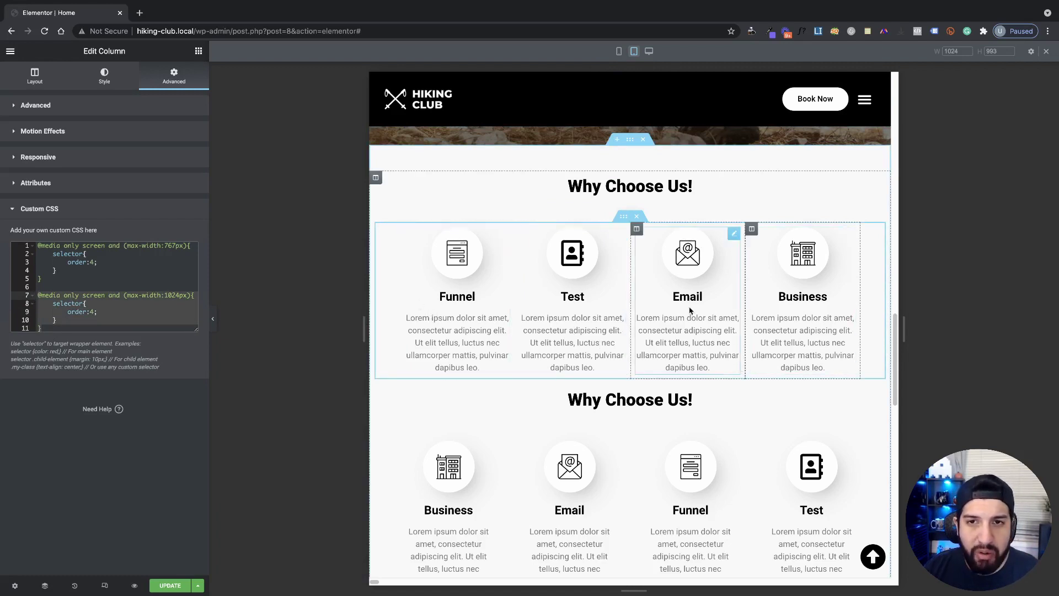
pyautogui.click(99, 312)
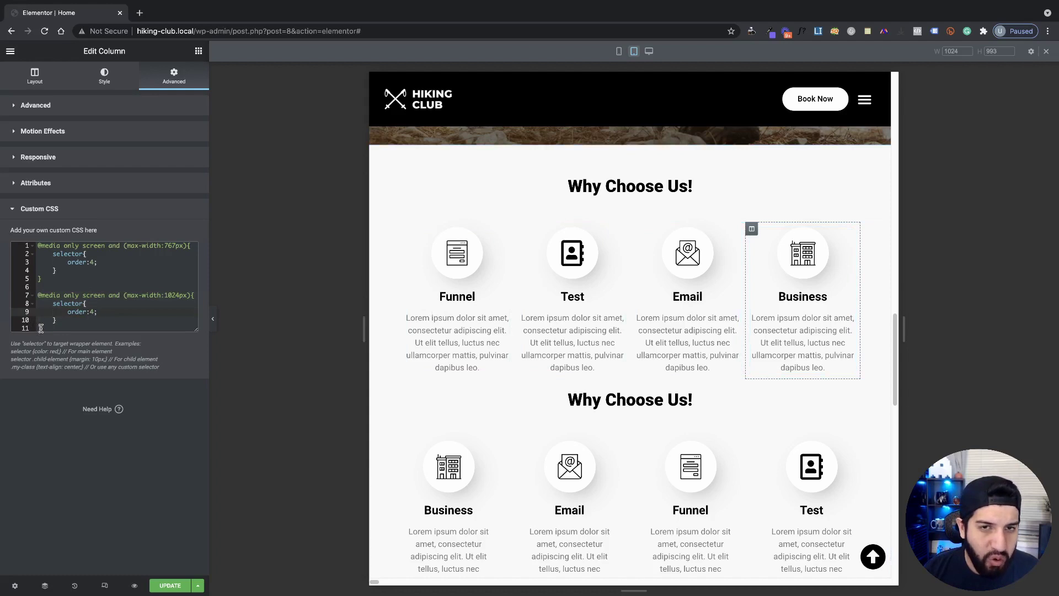
pyautogui.moveTo(44, 330); pyautogui.dragTo(4, 298)
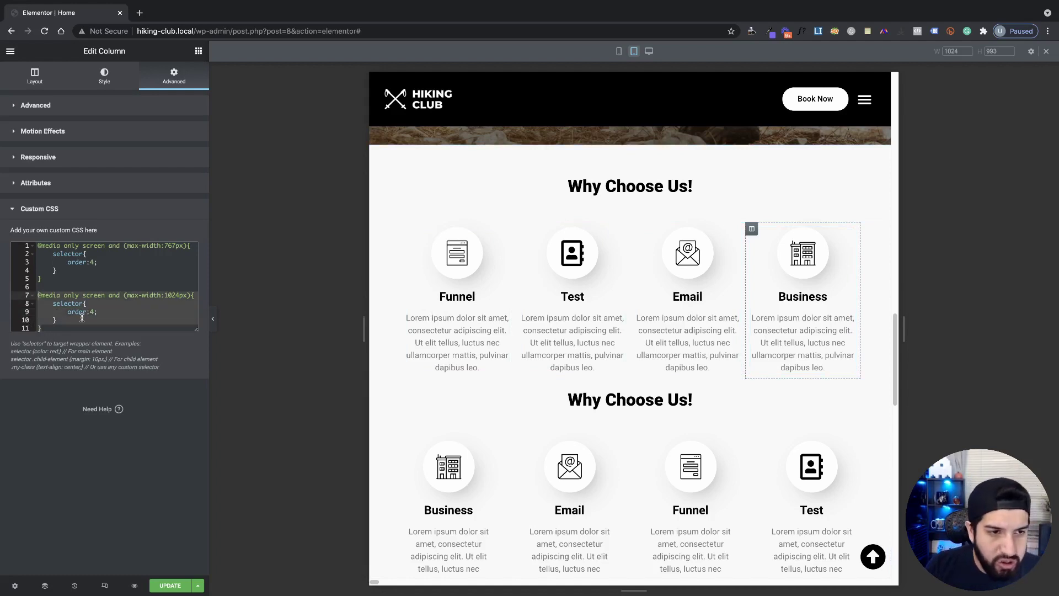
pyautogui.moveTo(43, 330); pyautogui.dragTo(2, 301)
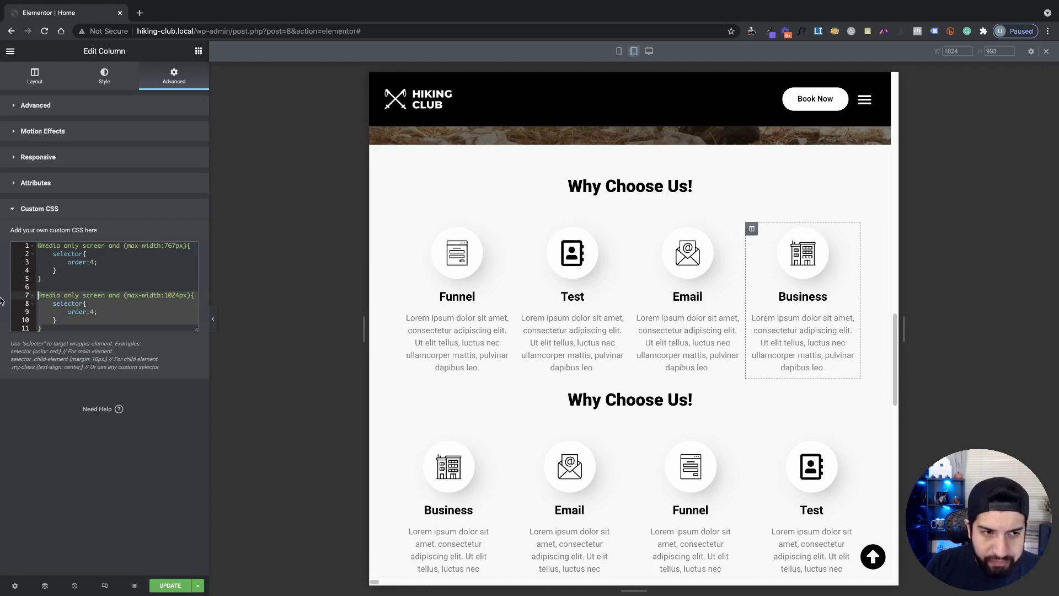
# Delete the second block, keeping one 1024px order:4 rule, and preview at desktop width.
pyautogui.press('BackSpace')
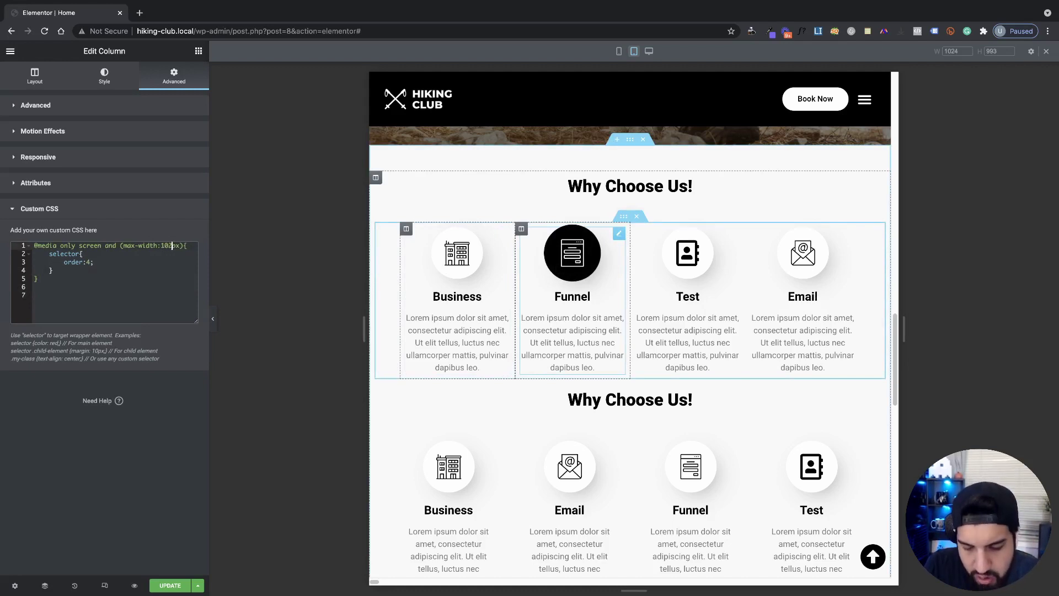
pyautogui.write('4')
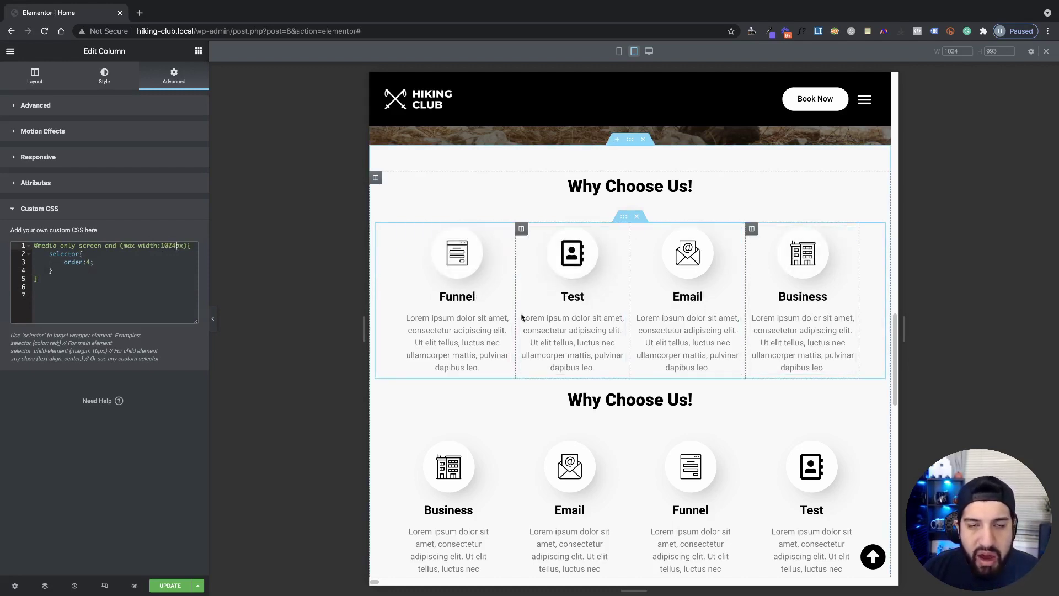
pyautogui.hotkey('ctrl', 'End')
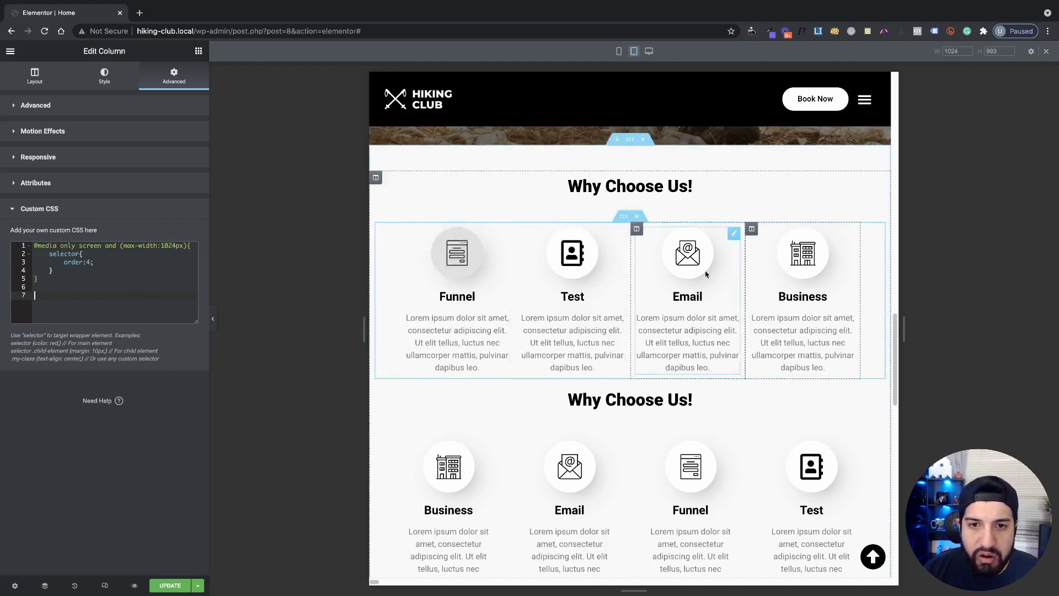
pyautogui.click(649, 51)
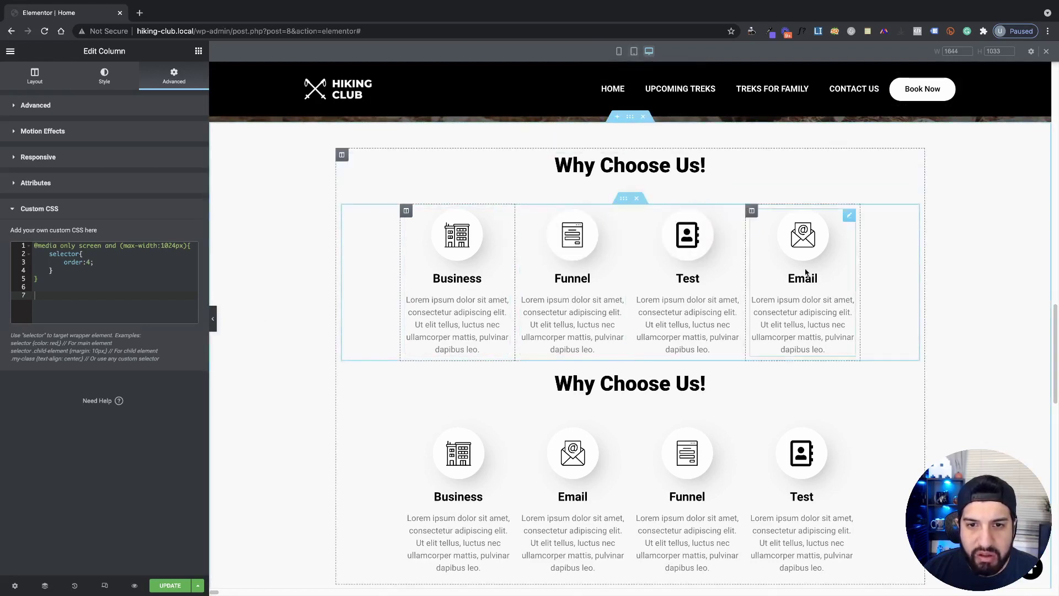
# Preview the reordered row at tablet and mobile widths, ending back on tablet.
pyautogui.click(634, 52)
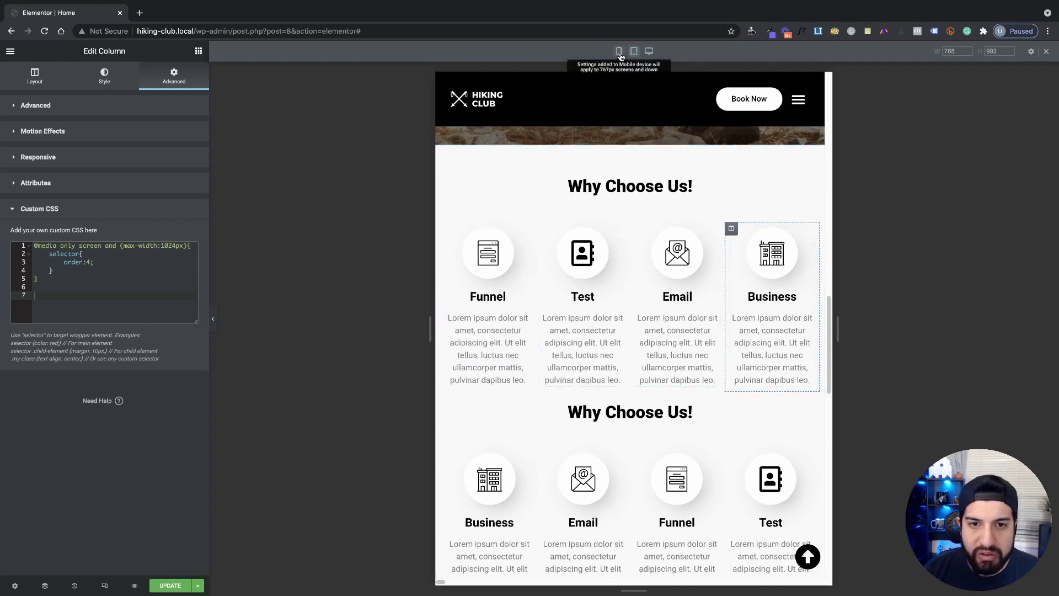
pyautogui.click(619, 52)
pyautogui.scroll(-5, 644, 276)
pyautogui.scroll(5, 644, 275)
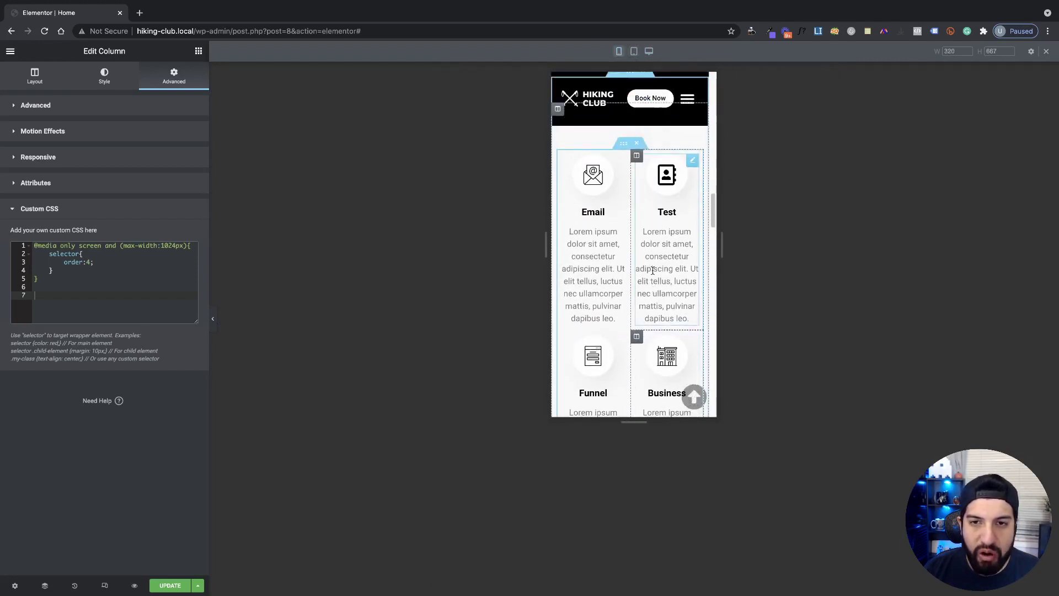
pyautogui.click(634, 51)
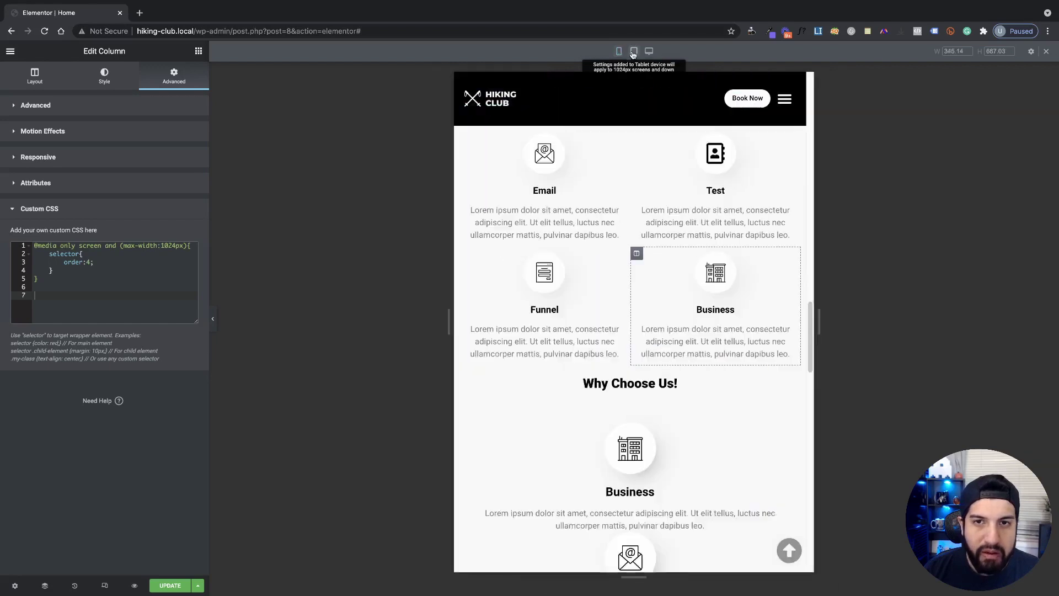
# Duplicate the 1024px media query rule below itself, then delete the duplicate again.
pyautogui.moveTo(75, 295); pyautogui.dragTo(2, 231)
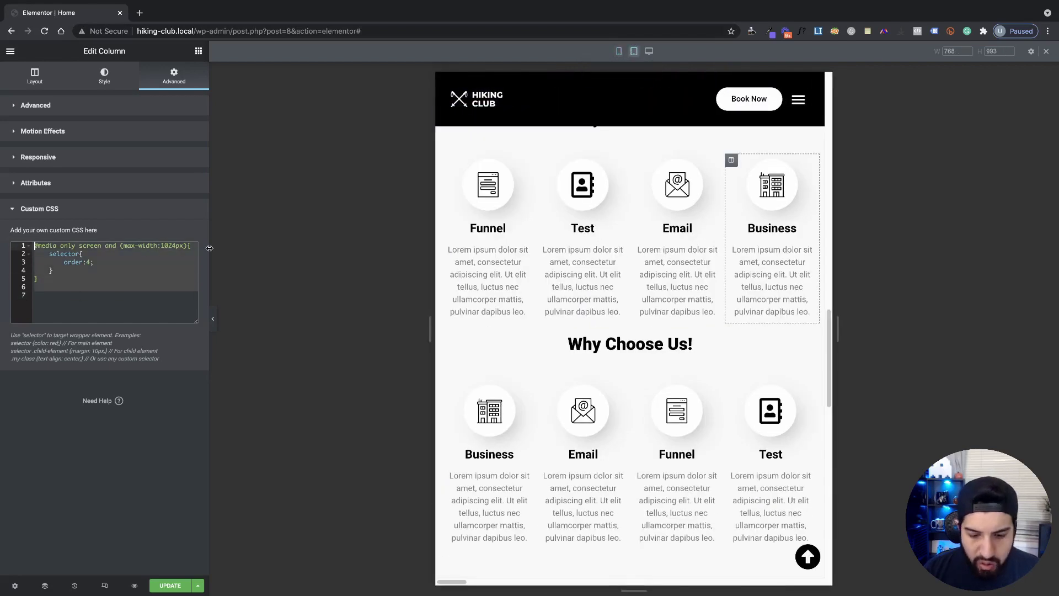
pyautogui.hotkey('ctrl', 'c')
pyautogui.click(121, 295)
pyautogui.hotkey('ctrl', 'v')
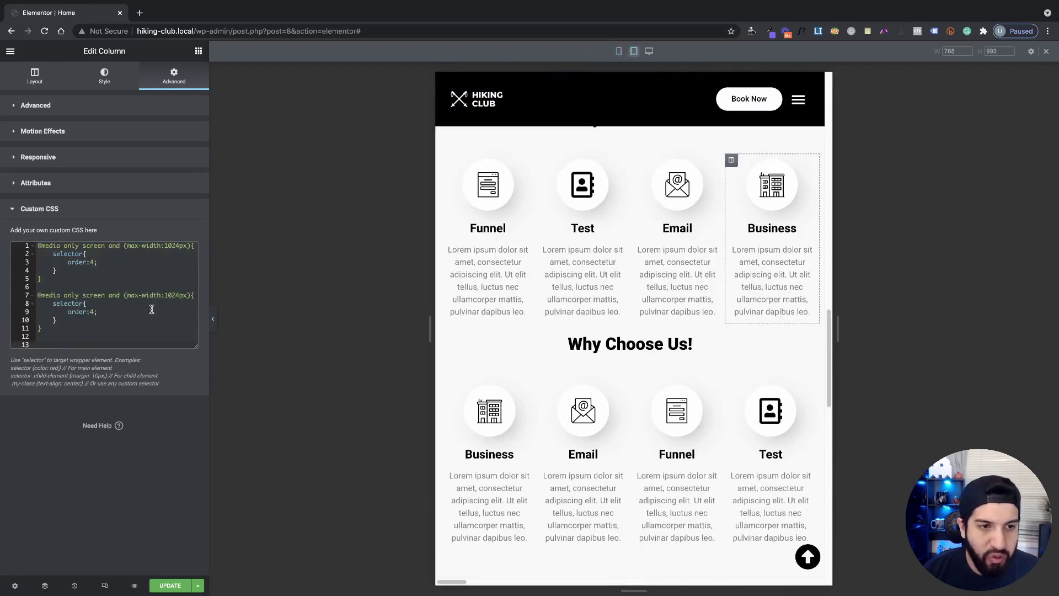
pyautogui.click(180, 295)
pyautogui.click(172, 244)
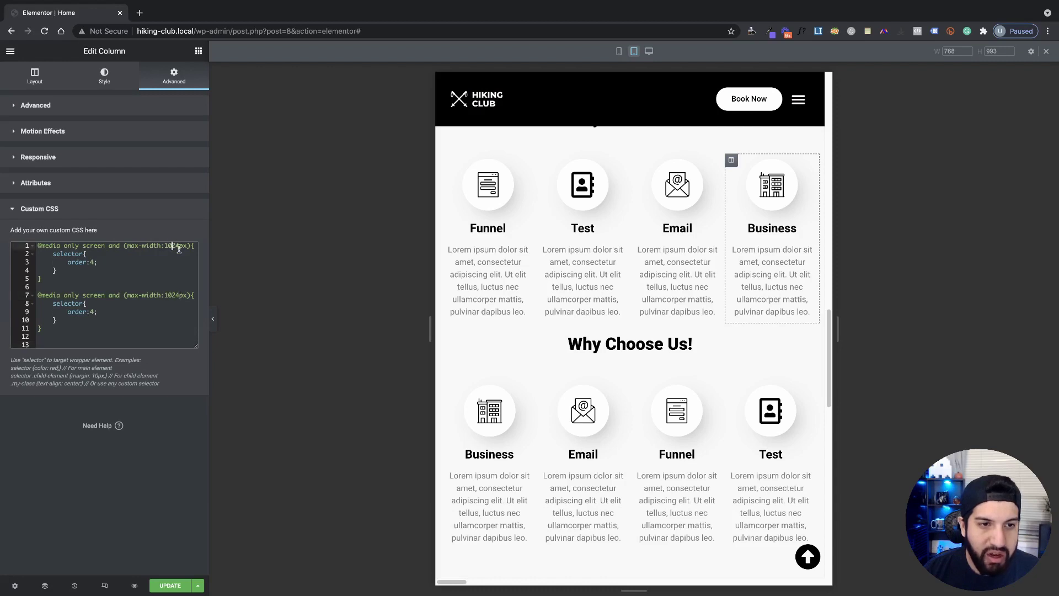
pyautogui.click(175, 298)
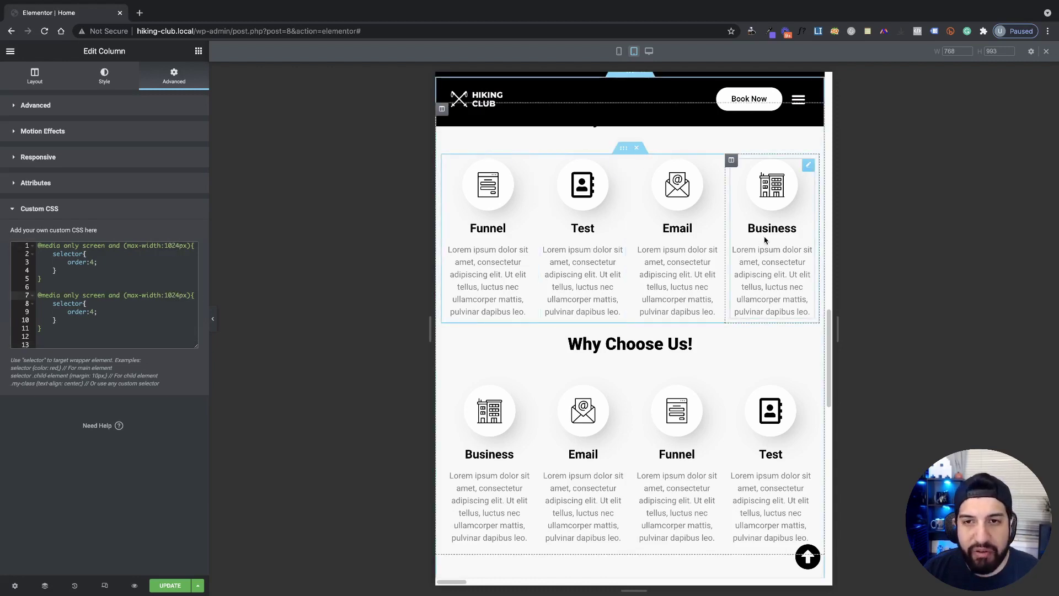
pyautogui.moveTo(39, 329); pyautogui.dragTo(7, 296)
pyautogui.press('BackSpace')
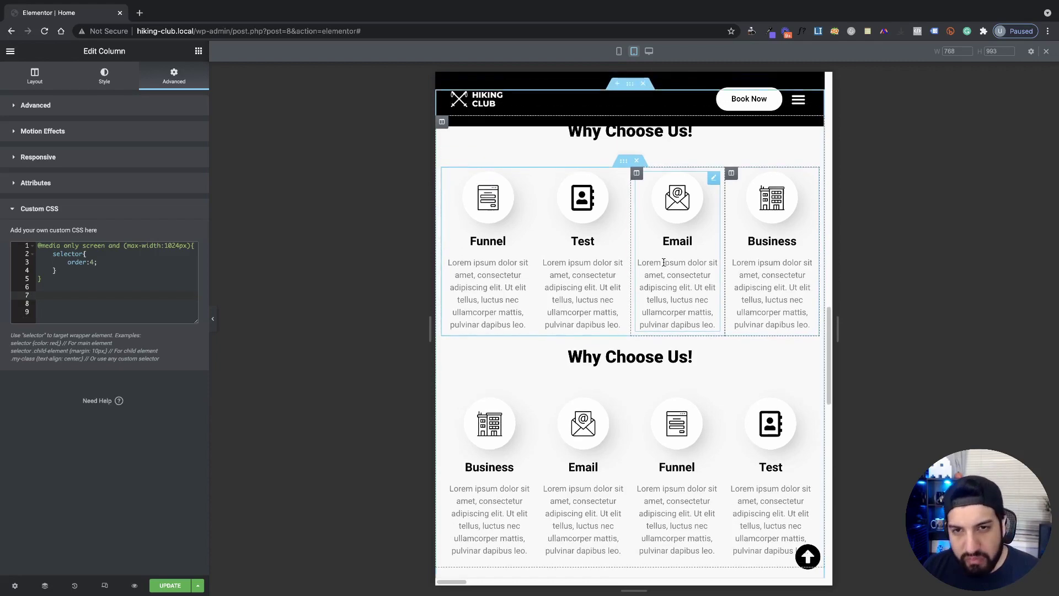
# In tablet view, select the Funnel icon box in the second row and show its Advanced settings.
pyautogui.scroll(-2, 739, 303)
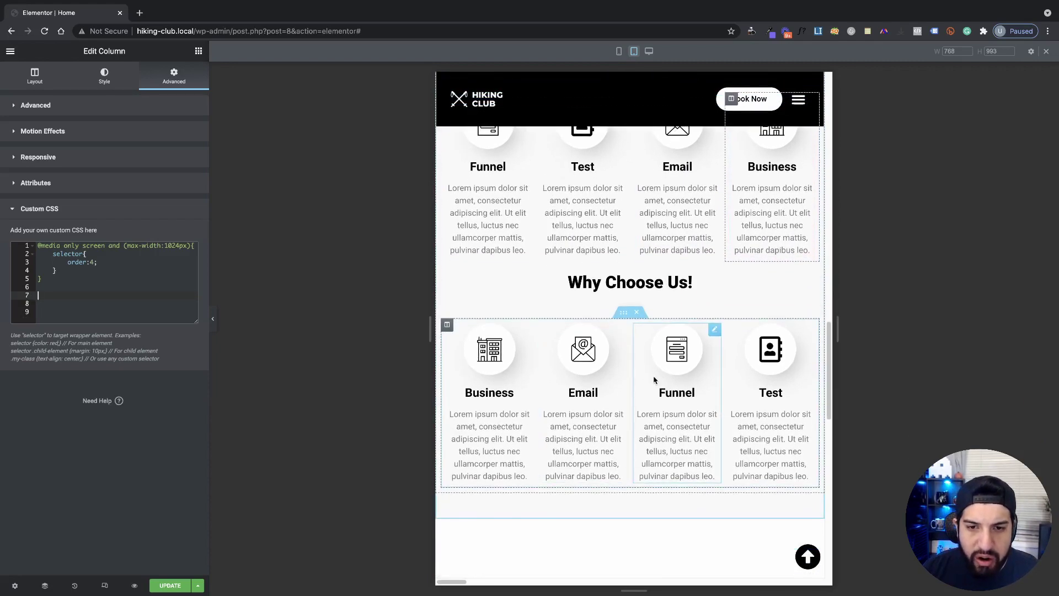
pyautogui.scroll(-1, 790, 402)
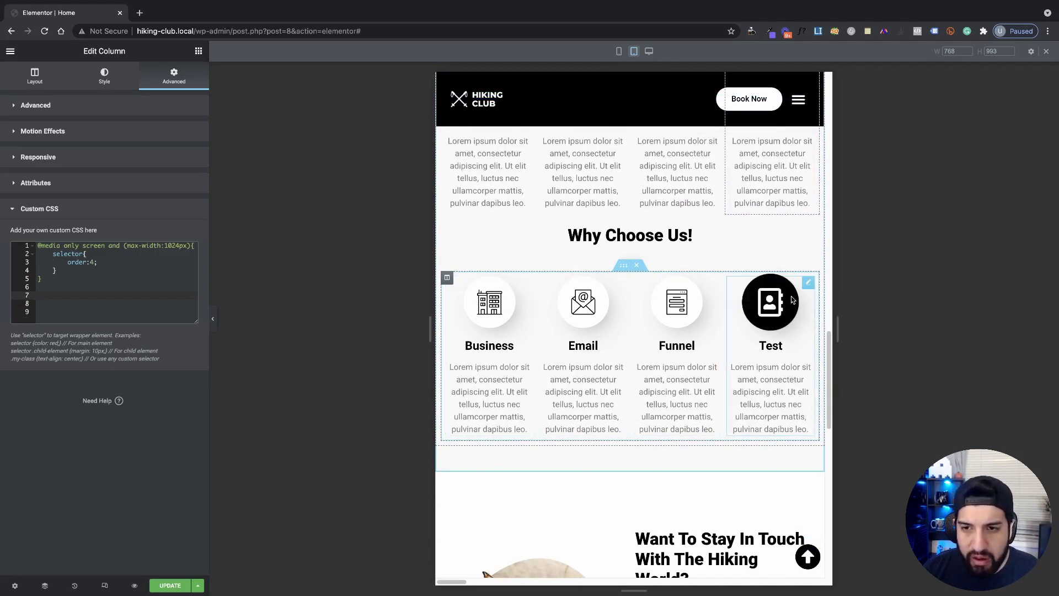
pyautogui.click(737, 296)
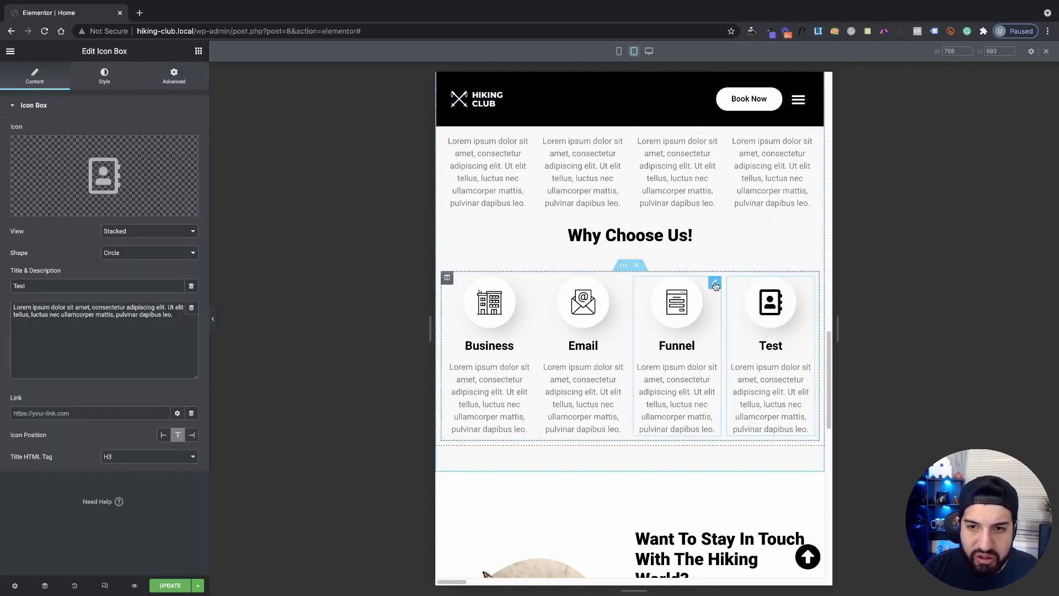
pyautogui.click(677, 300)
pyautogui.click(622, 284)
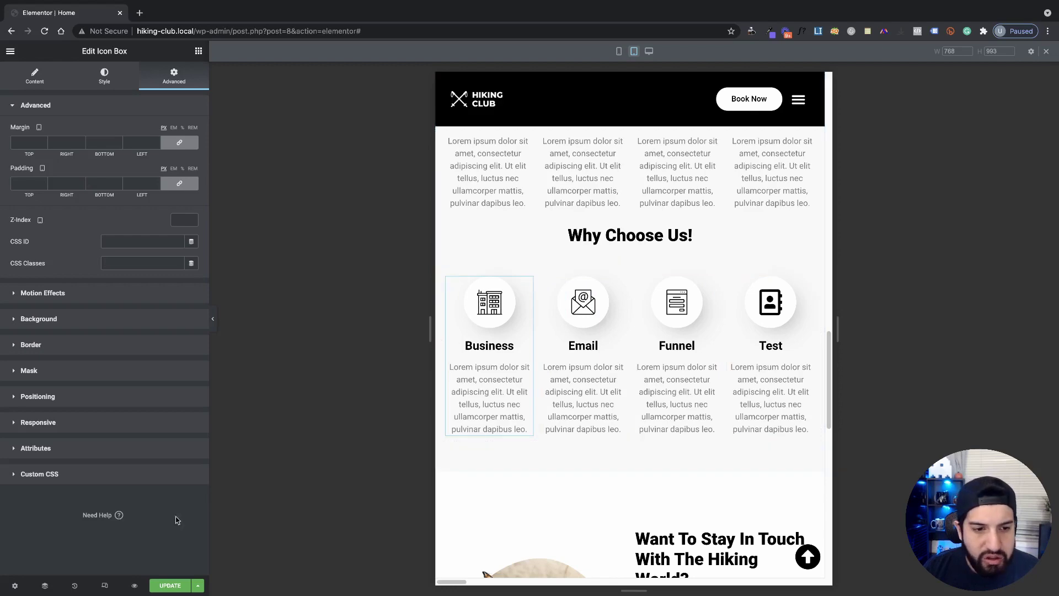
# Back at desktop width, drag the icon boxes into Business, Funnel, Email, Test order.
pyautogui.click(104, 586)
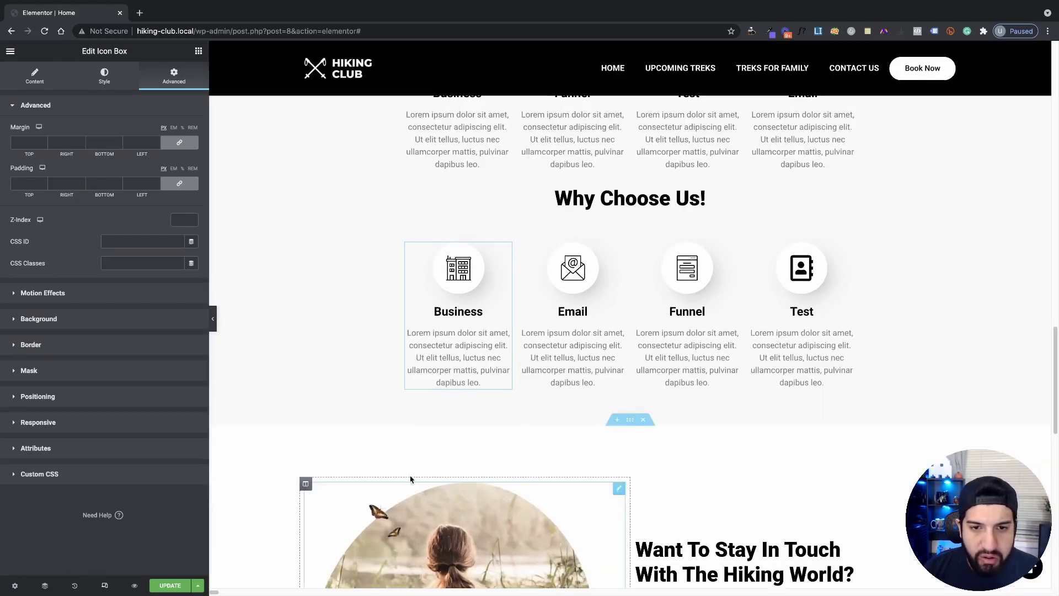
pyautogui.scroll(-3, 545, 414)
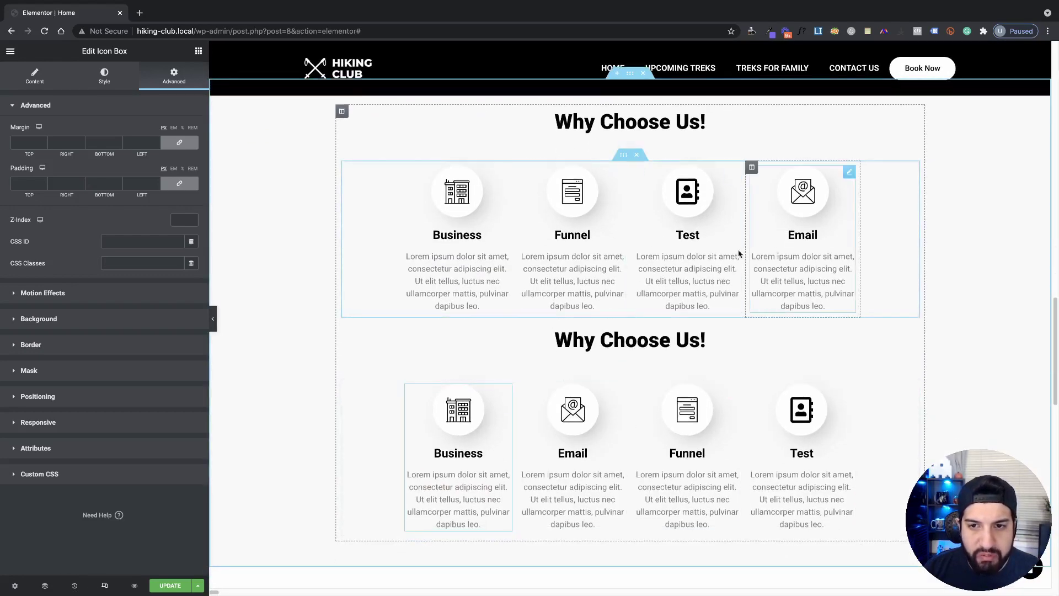
pyautogui.scroll(-1, 678, 433)
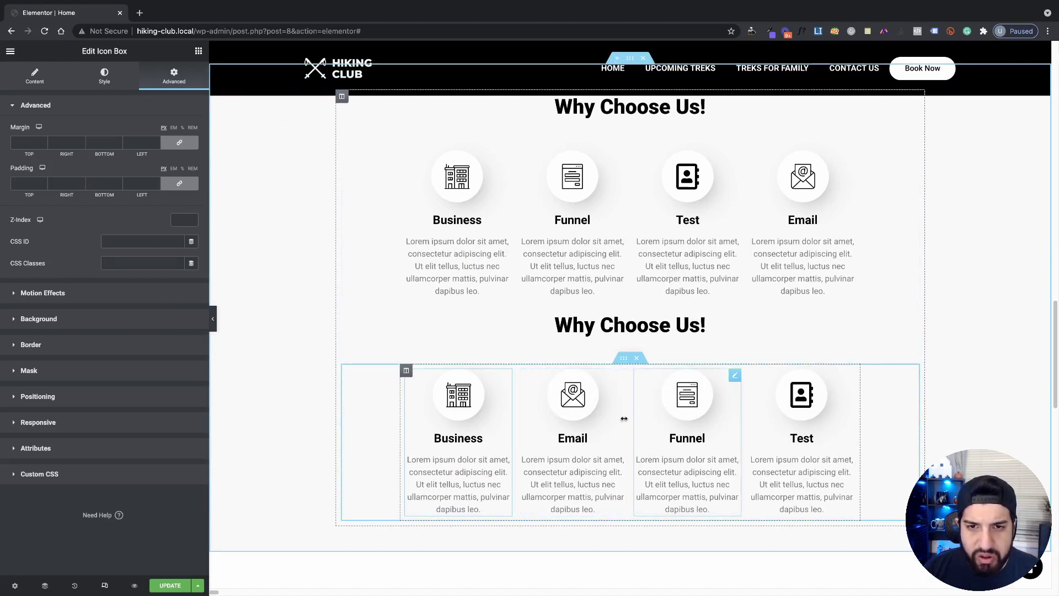
pyautogui.moveTo(735, 377); pyautogui.dragTo(573, 403)
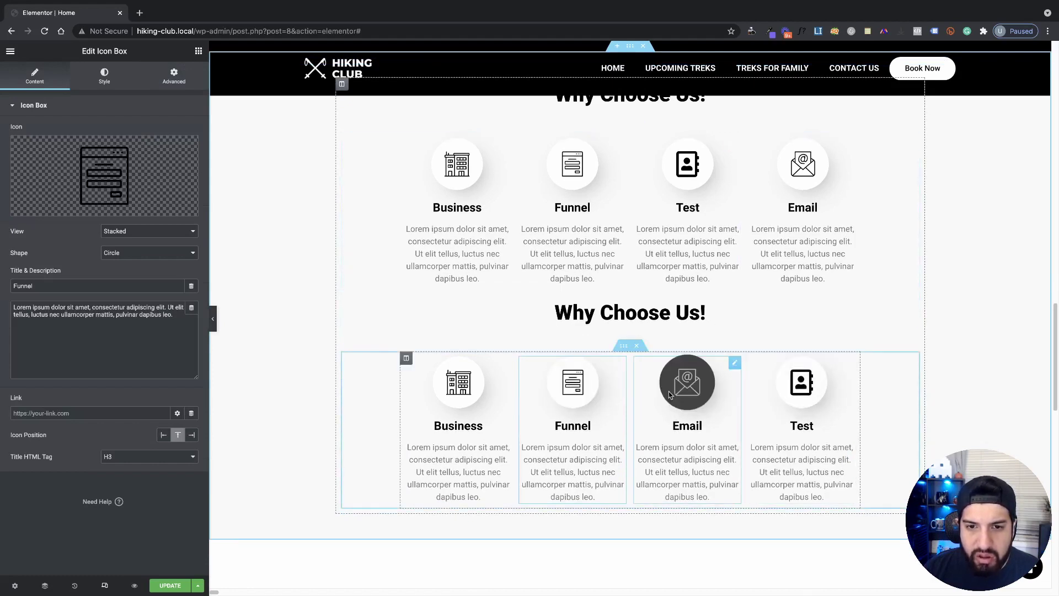
pyautogui.moveTo(623, 367); pyautogui.dragTo(635, 518)
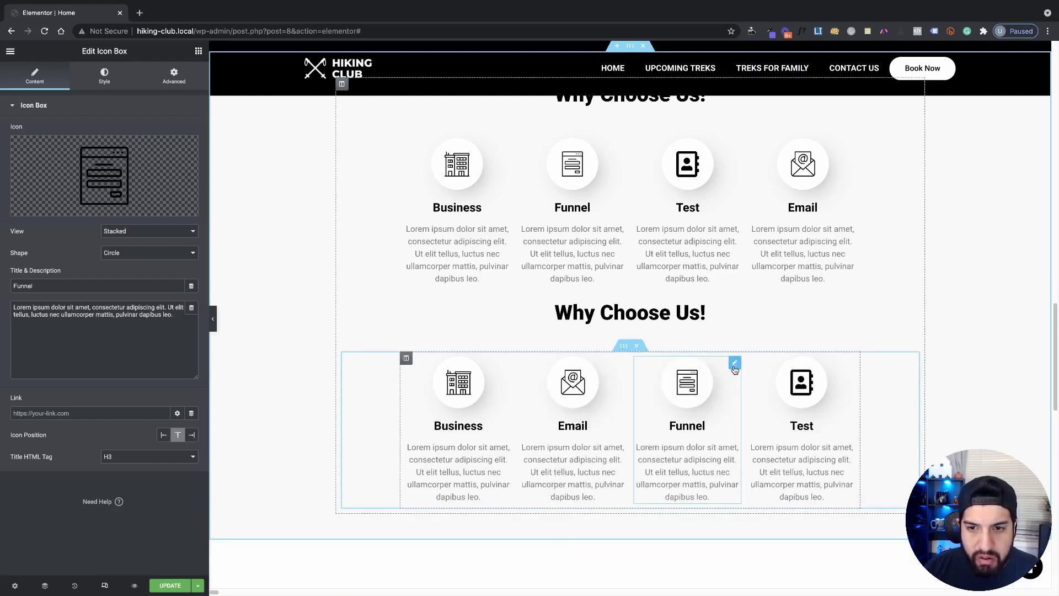
pyautogui.moveTo(734, 362); pyautogui.dragTo(561, 439)
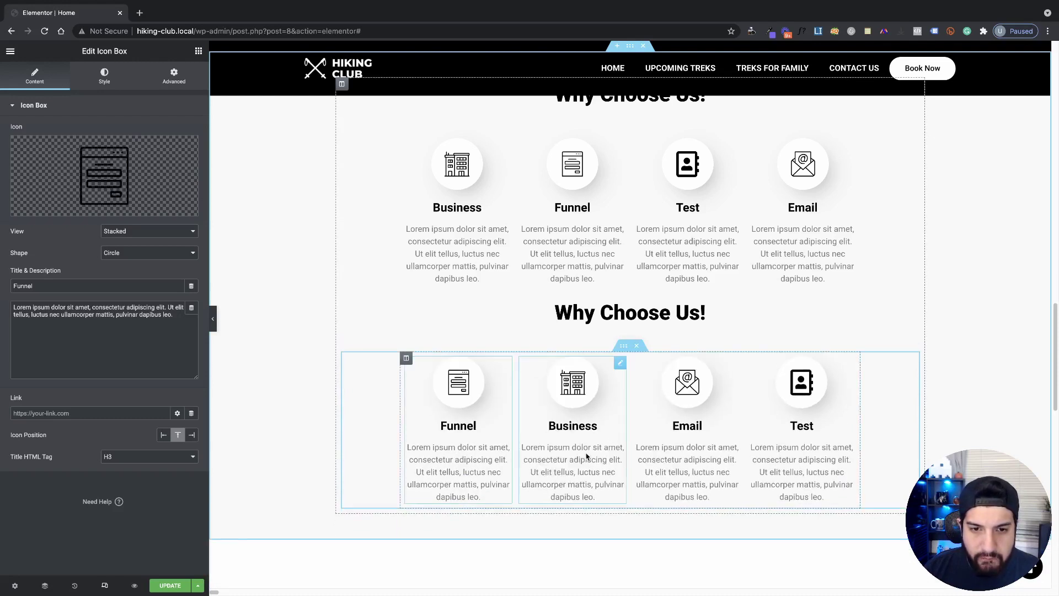
pyautogui.moveTo(618, 366); pyautogui.dragTo(548, 442)
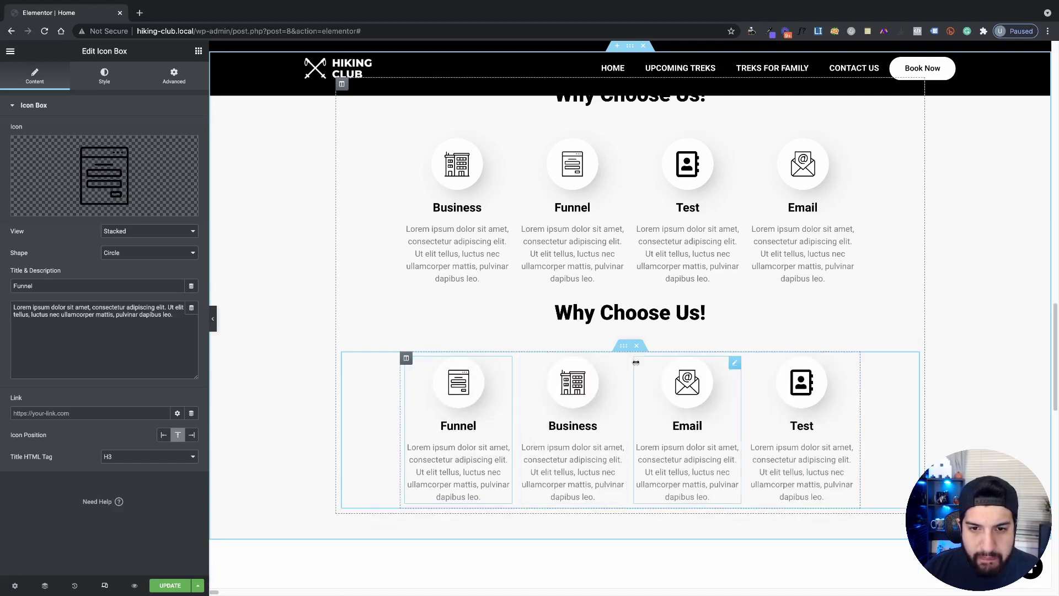
pyautogui.moveTo(620, 362); pyautogui.dragTo(499, 362)
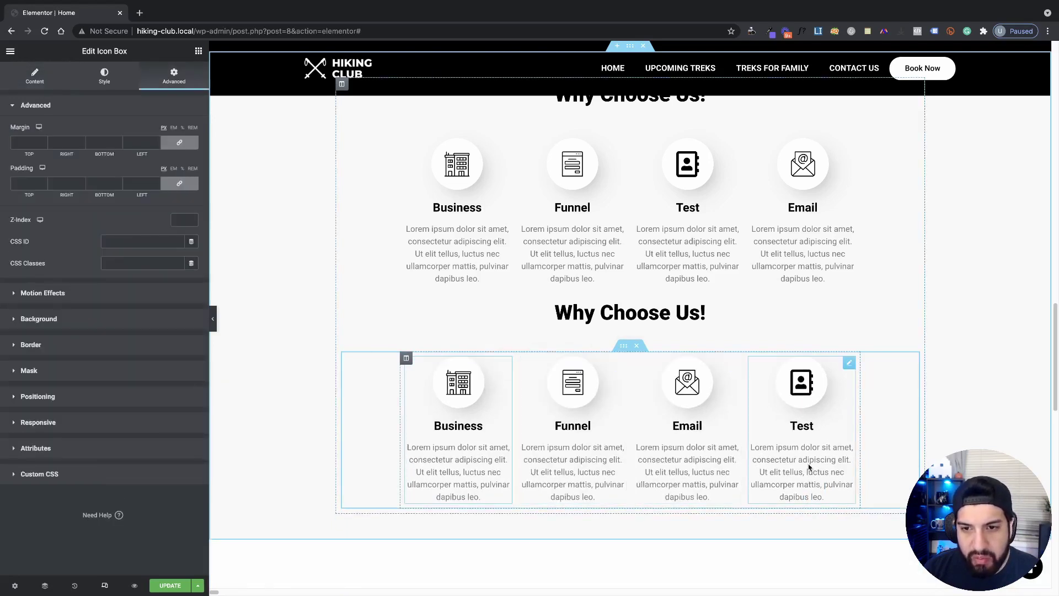
# Switch the preview to mobile width.
pyautogui.scroll(-1, 861, 491)
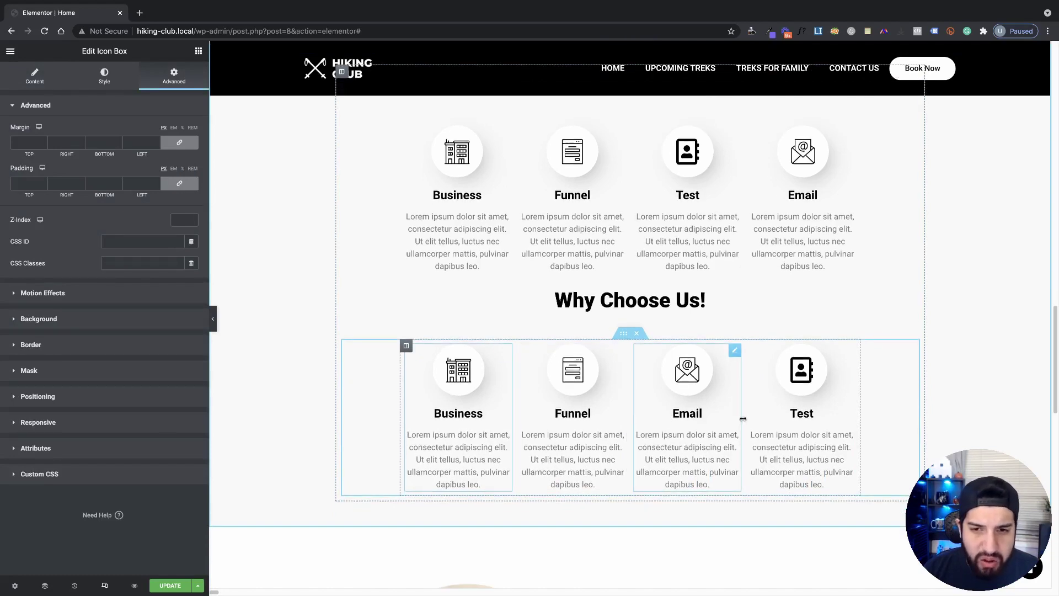
pyautogui.scroll(1, 739, 416)
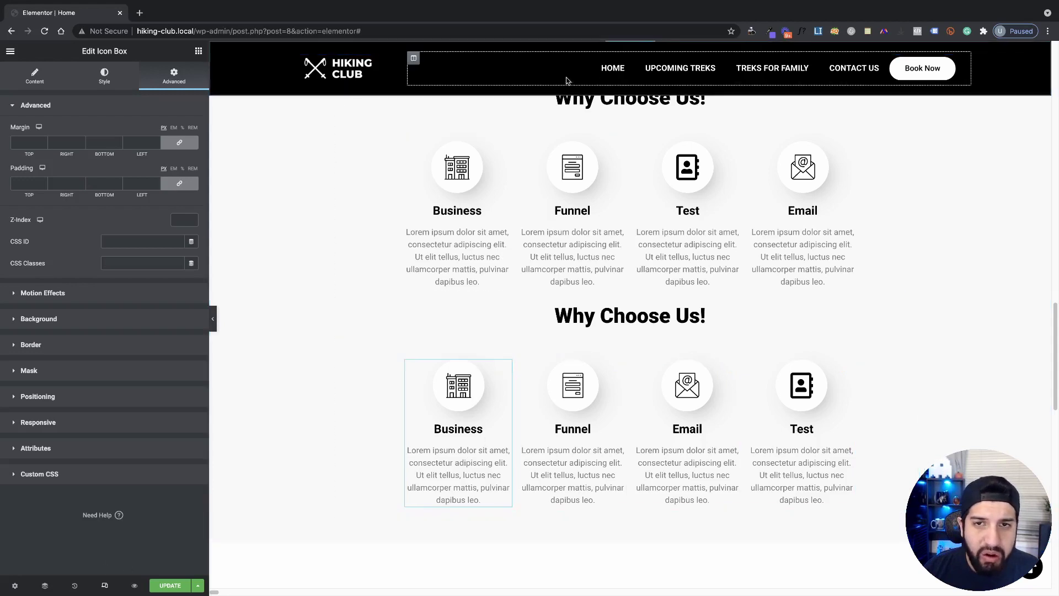
pyautogui.click(105, 585)
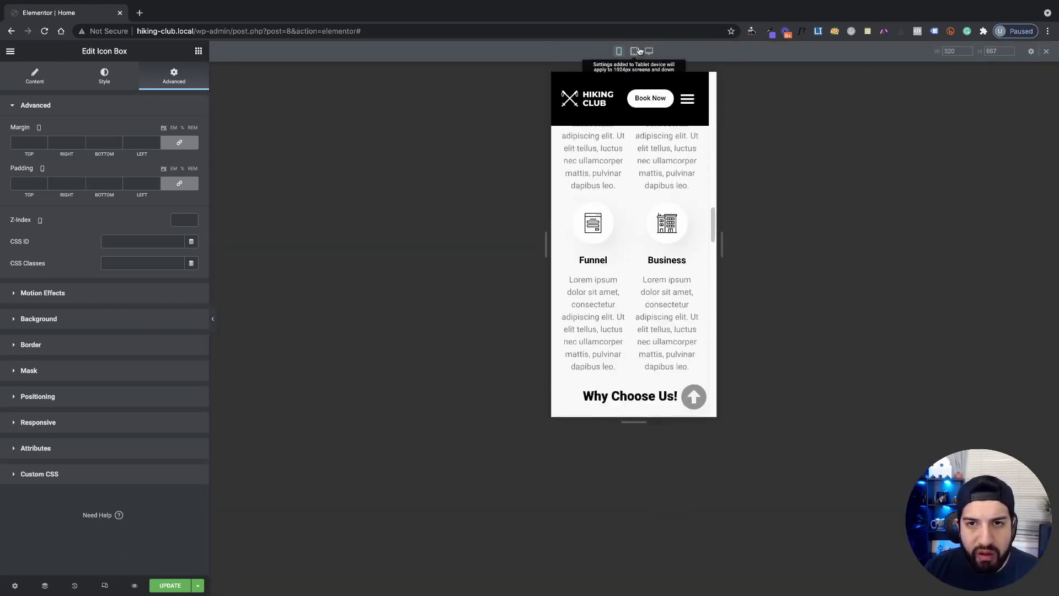
pyautogui.scroll(-3, 659, 304)
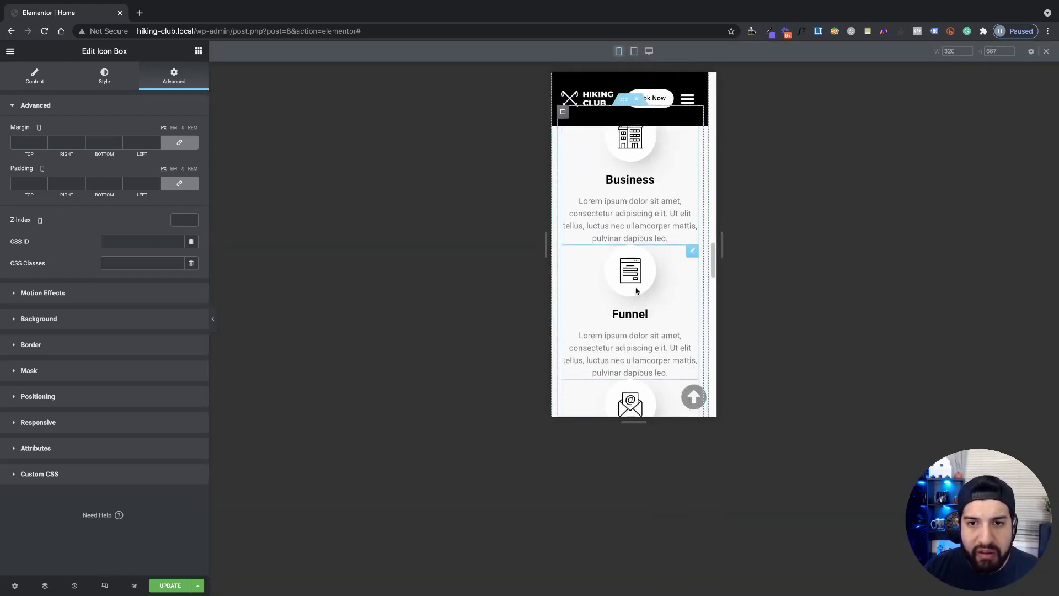
pyautogui.scroll(2, 634, 275)
pyautogui.scroll(-4, 634, 276)
pyautogui.scroll(2, 656, 278)
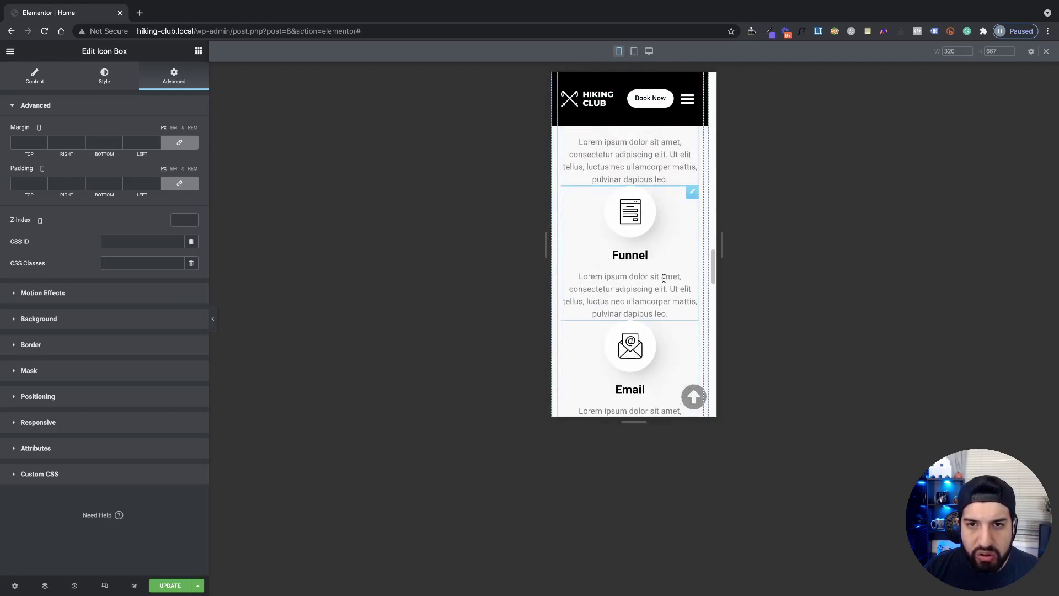
pyautogui.scroll(1, 662, 278)
pyautogui.scroll(2, 651, 286)
pyautogui.scroll(-2, 607, 282)
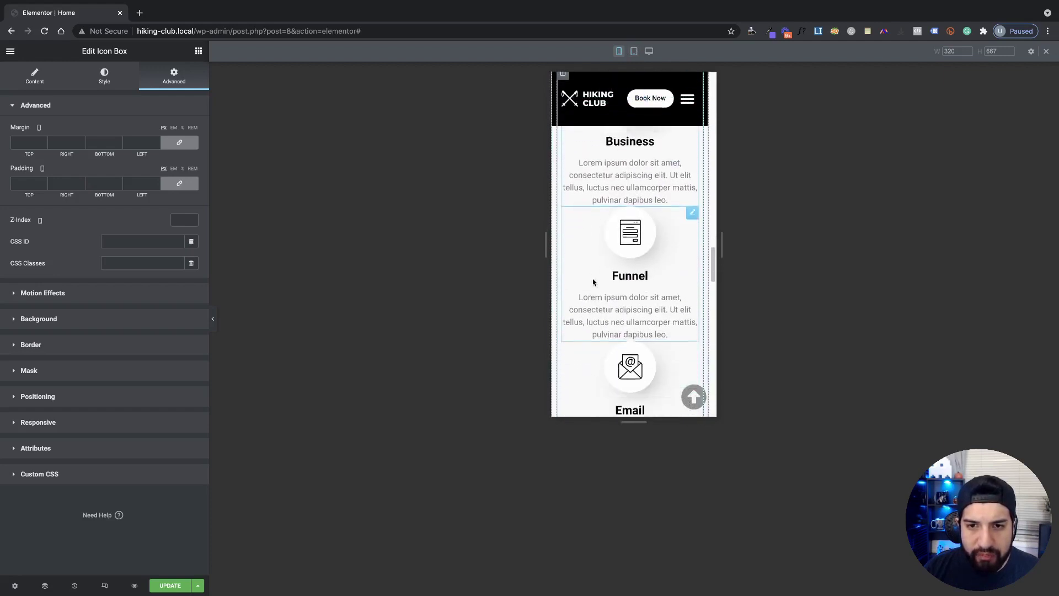
pyautogui.scroll(-2, 593, 287)
pyautogui.scroll(1, 654, 295)
pyautogui.scroll(-2, 653, 295)
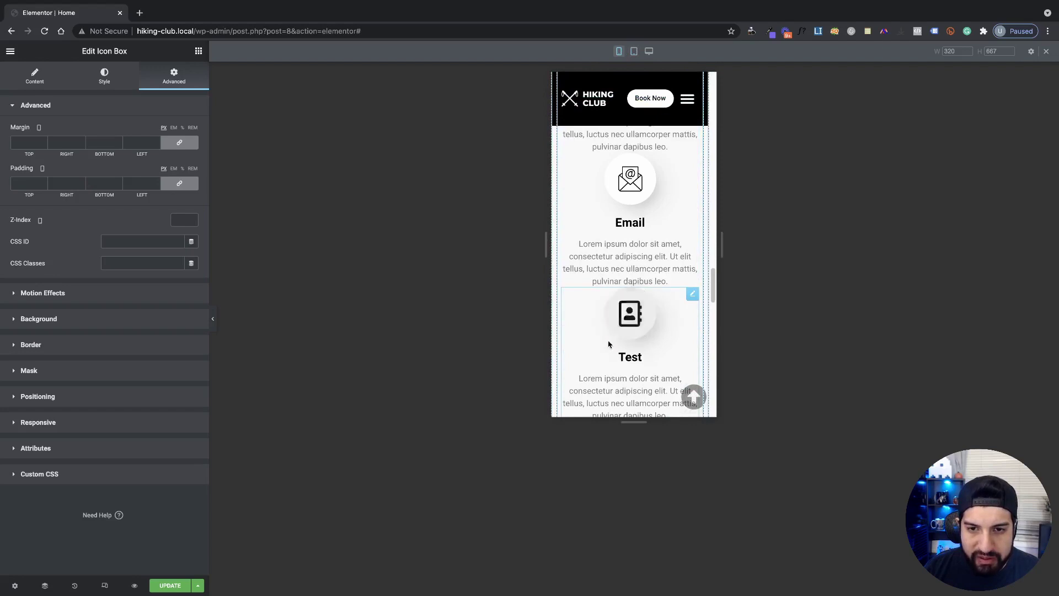
pyautogui.scroll(-1, 609, 344)
pyautogui.scroll(3, 643, 336)
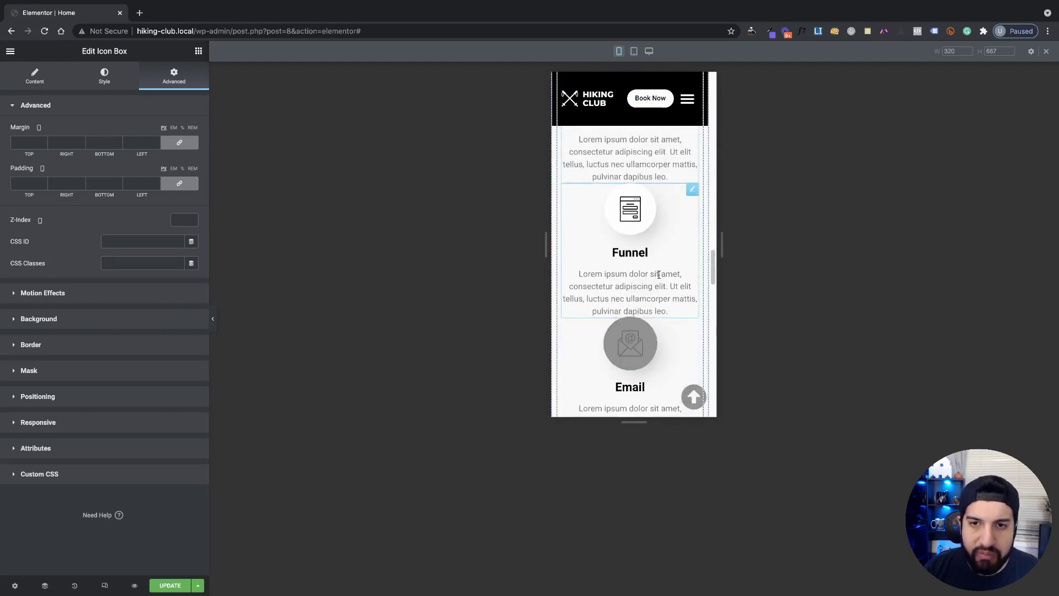
pyautogui.scroll(3, 672, 279)
pyautogui.scroll(-3, 672, 279)
pyautogui.scroll(1, 670, 280)
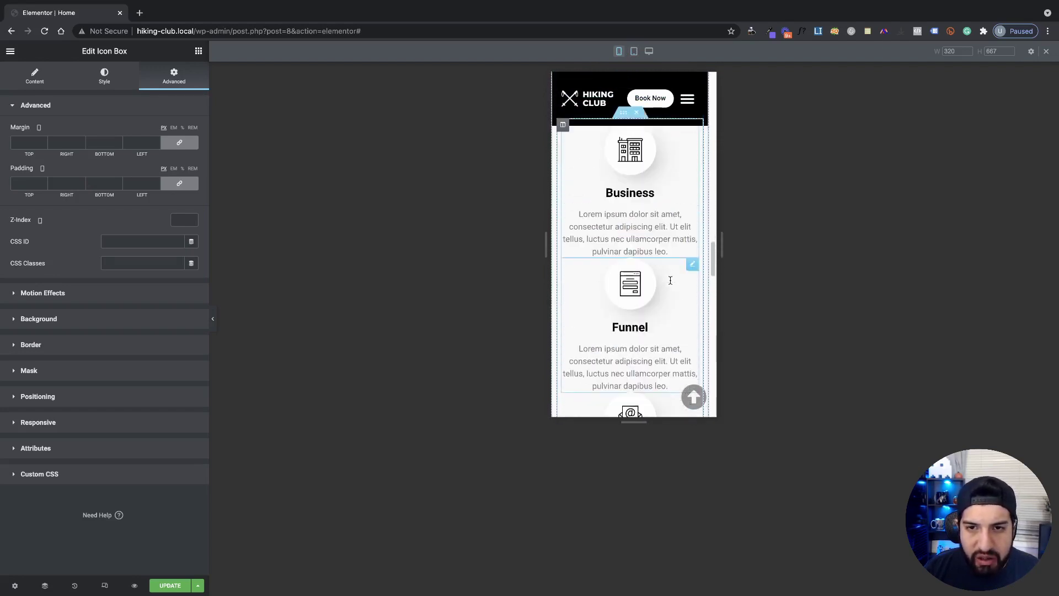
pyautogui.scroll(1, 670, 280)
pyautogui.scroll(-1, 669, 281)
pyautogui.scroll(2, 673, 265)
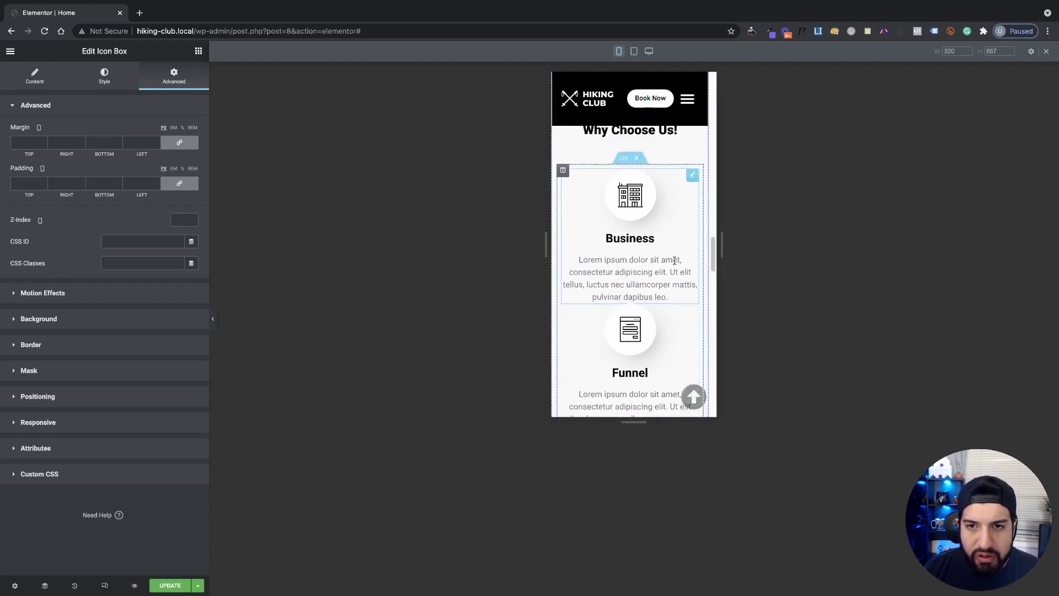
pyautogui.scroll(1, 674, 260)
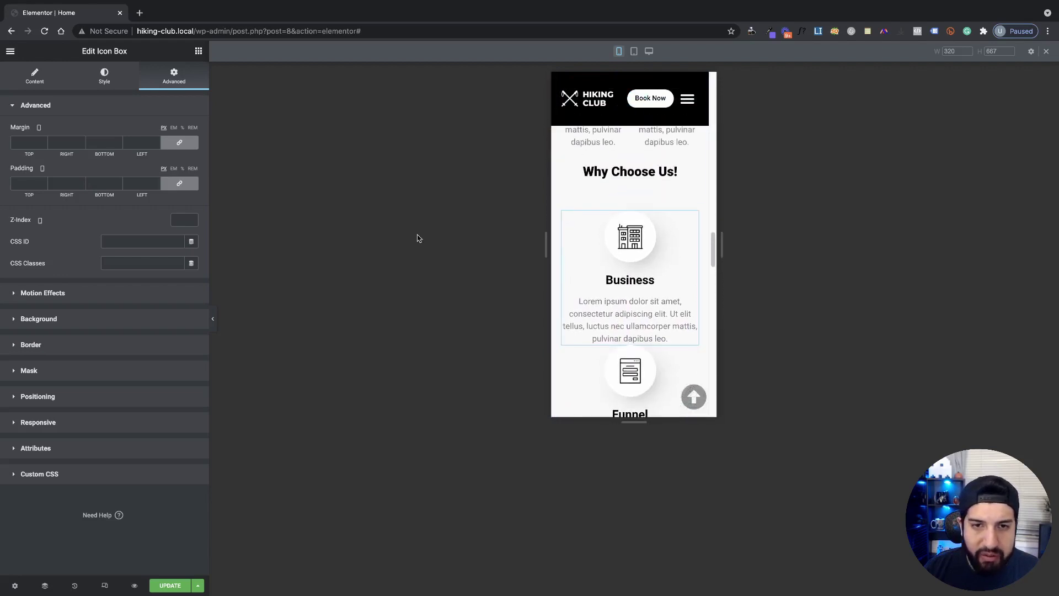
# Paste the max-width 1024px order media query into the custom CSS editor.
pyautogui.click(86, 483)
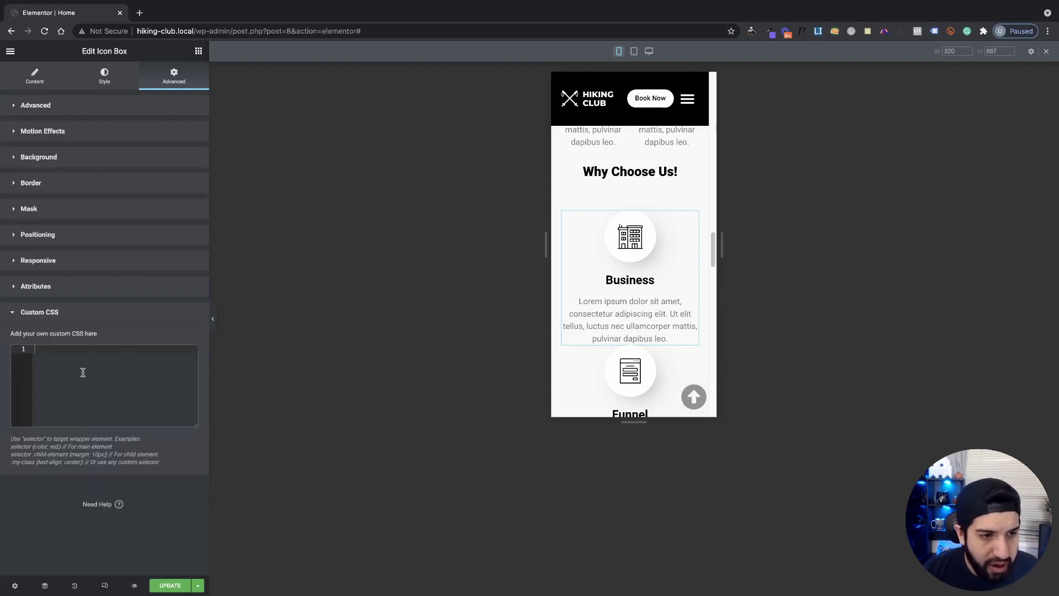
pyautogui.write('@media only screen and (max-width:1024px){     selector{         order:4;     } }')
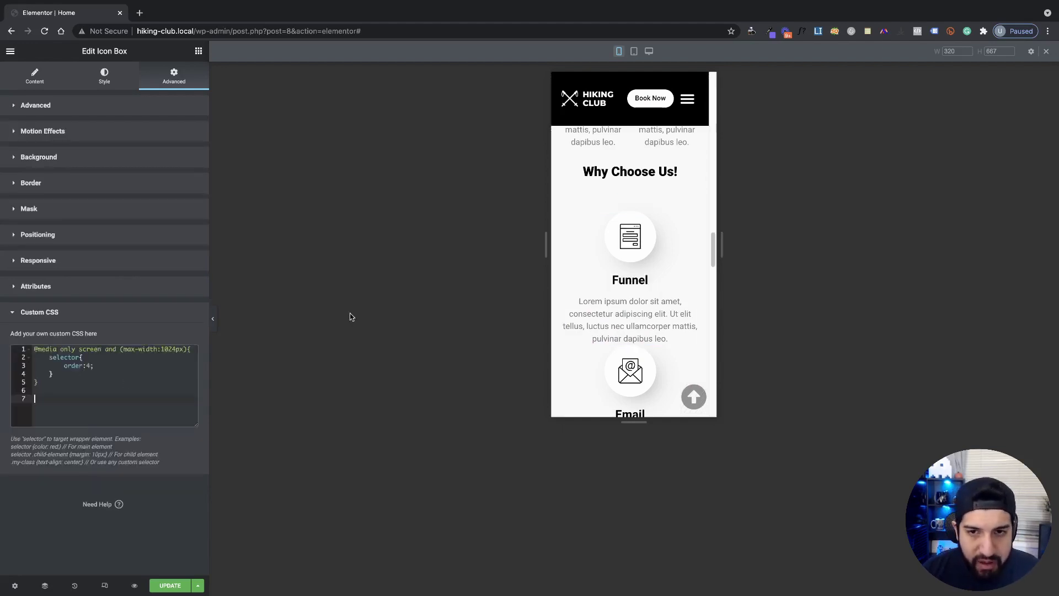
pyautogui.click(35, 382)
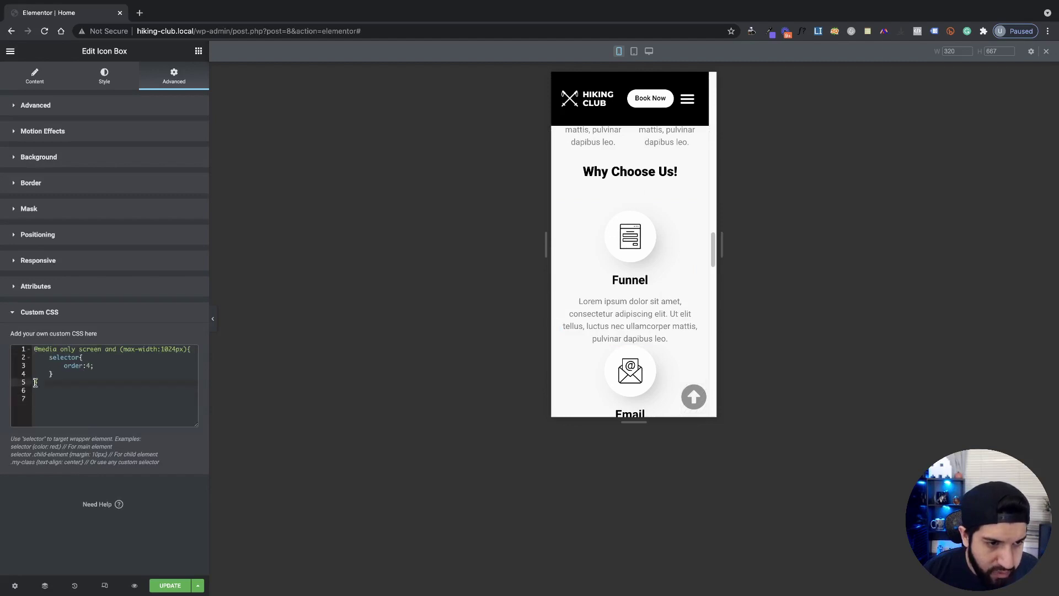
pyautogui.moveTo(9, 381); pyautogui.dragTo(4, 363)
pyautogui.scroll(-6, 634, 275)
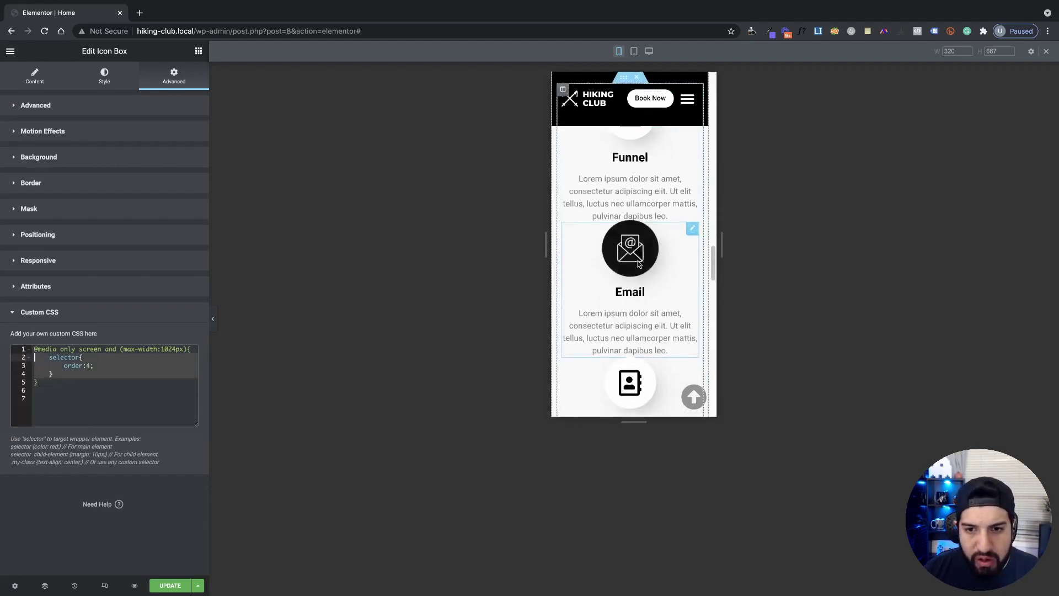
pyautogui.scroll(2, 638, 301)
pyautogui.scroll(5, 638, 302)
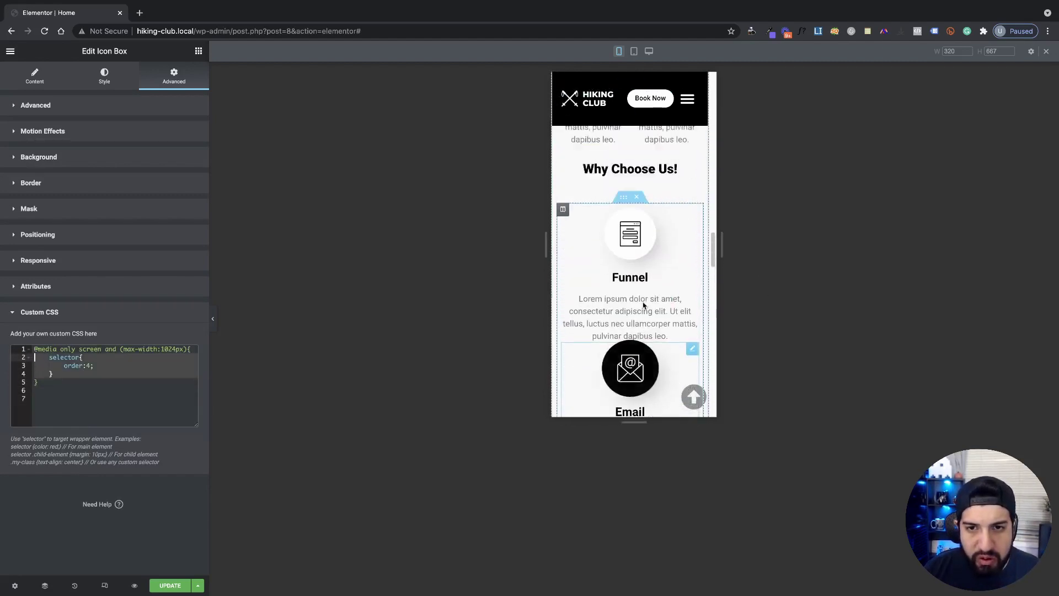
# Paste the 1024px media query into Funnel's Custom CSS, changing the order to 3.
pyautogui.click(693, 242)
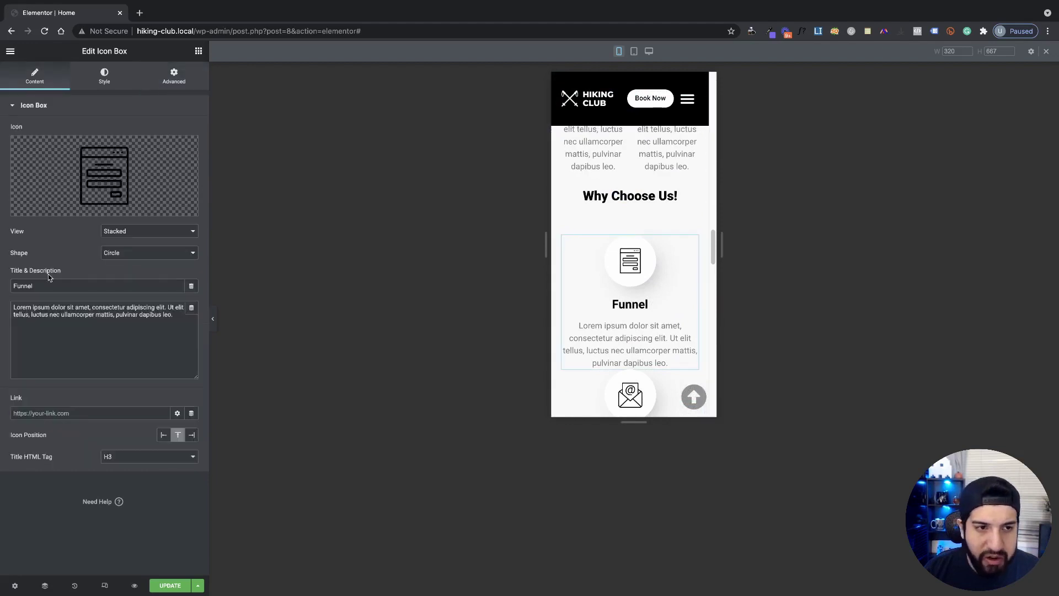
pyautogui.click(174, 75)
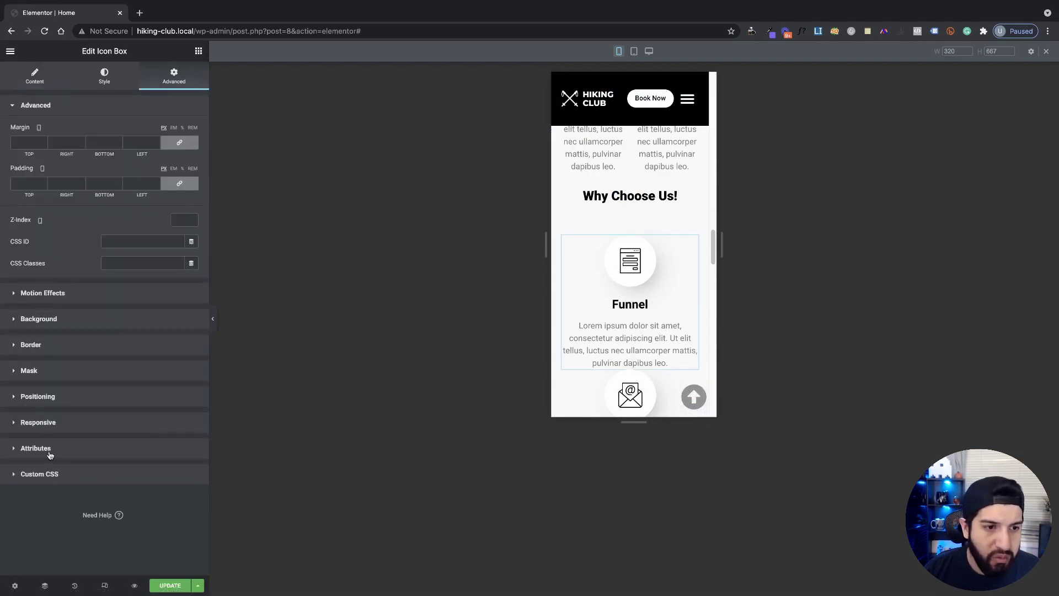
pyautogui.click(57, 474)
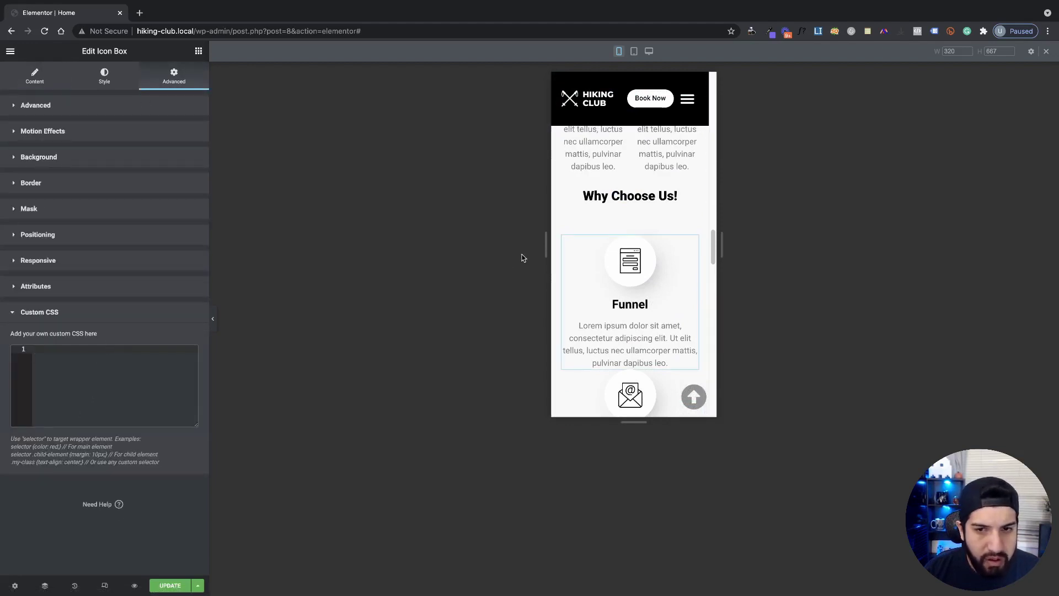
pyautogui.click(80, 343)
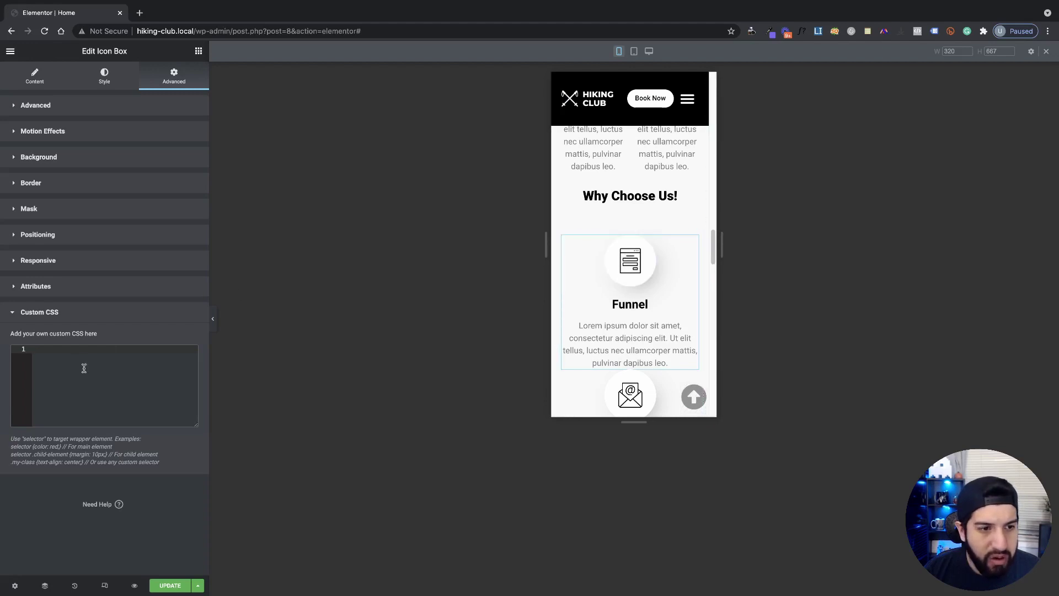
pyautogui.write('@media only screen and (max-width:1024px){     selector{         order:4;     } }')
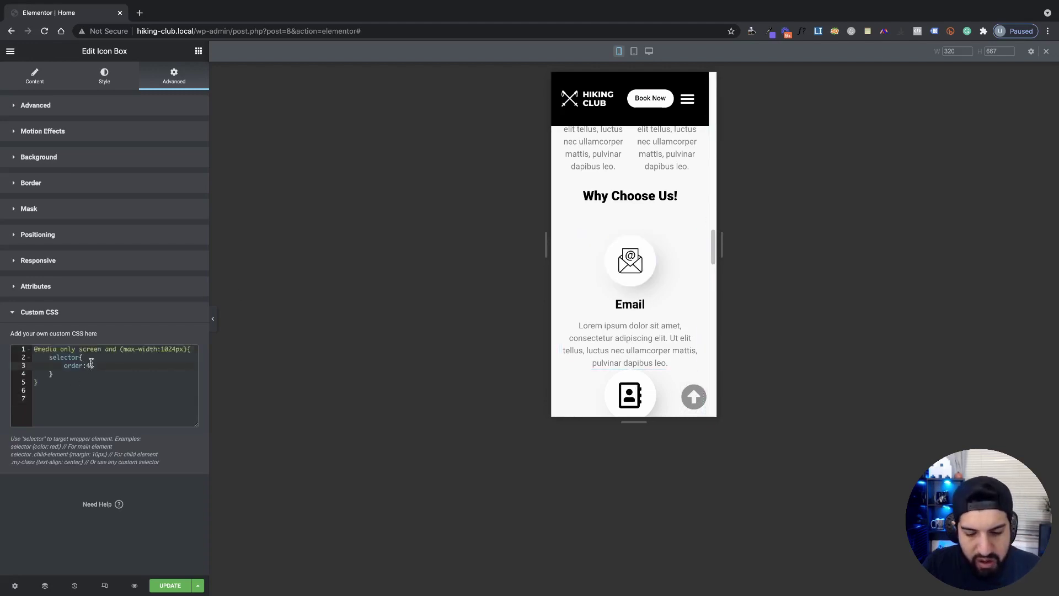
pyautogui.press('BackSpace')
pyautogui.write('3')
pyautogui.scroll(-3, 693, 338)
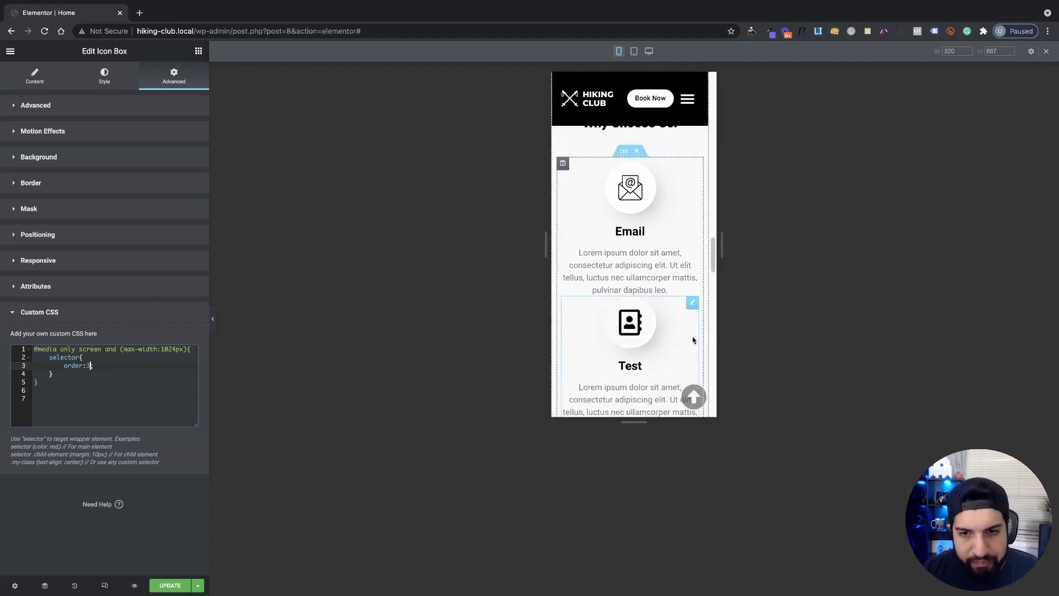
pyautogui.scroll(-3, 678, 295)
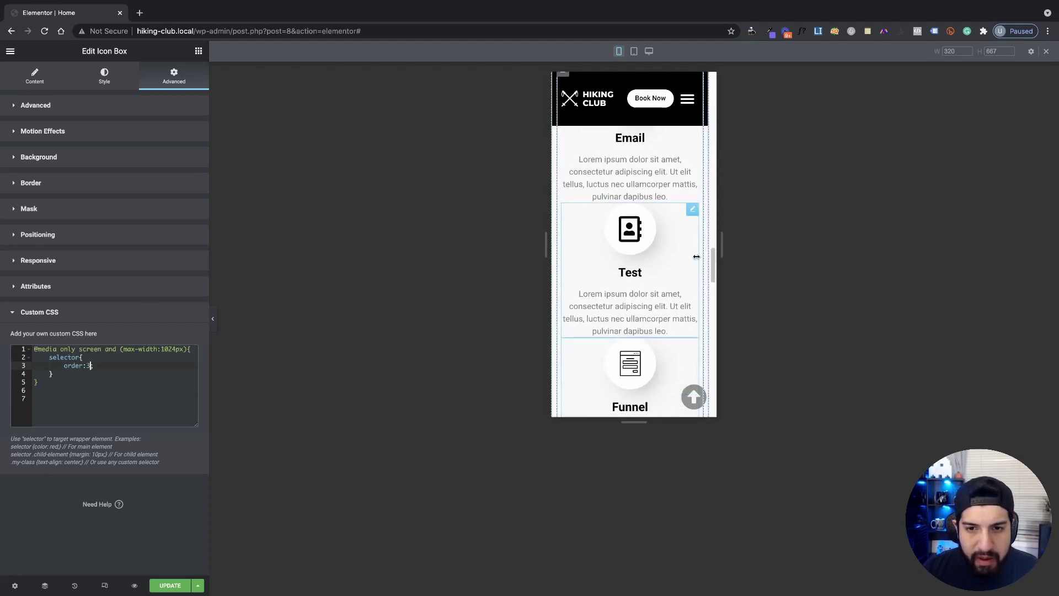
pyautogui.click(693, 212)
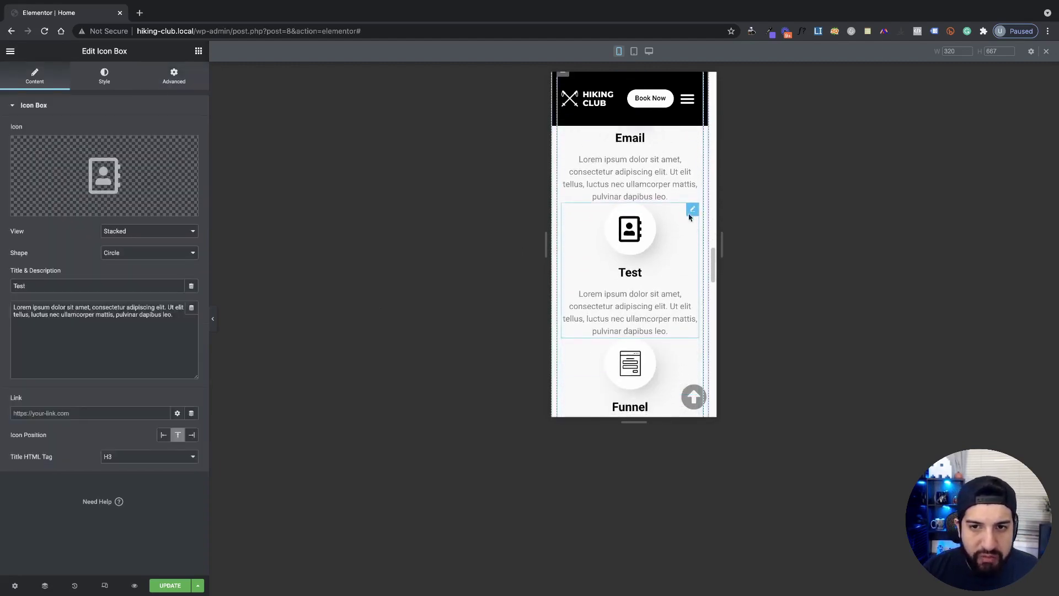
# Paste the 1024px media query into Test's Custom CSS with order 1.
pyautogui.scroll(1, 689, 221)
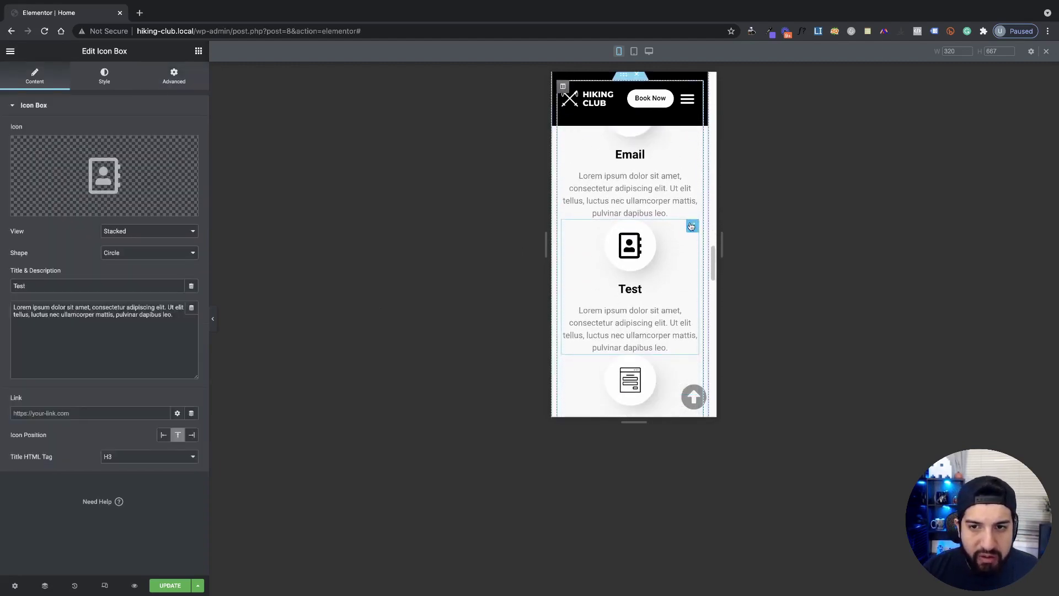
pyautogui.click(172, 76)
pyautogui.click(42, 473)
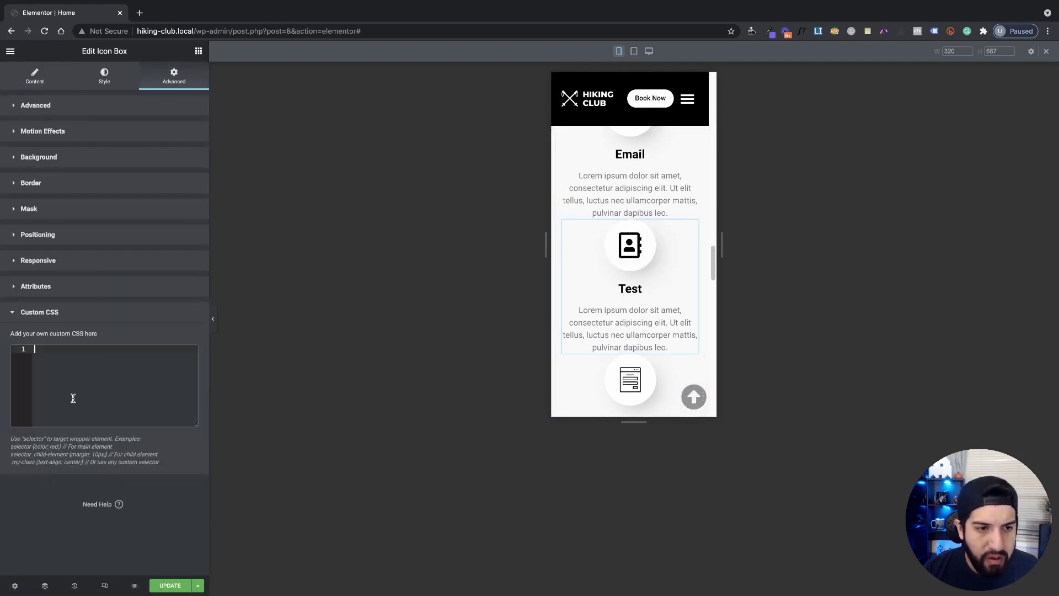
pyautogui.write('@media only screen and (max-width:1024px){     selector{         order:     } }')
pyautogui.write('1')
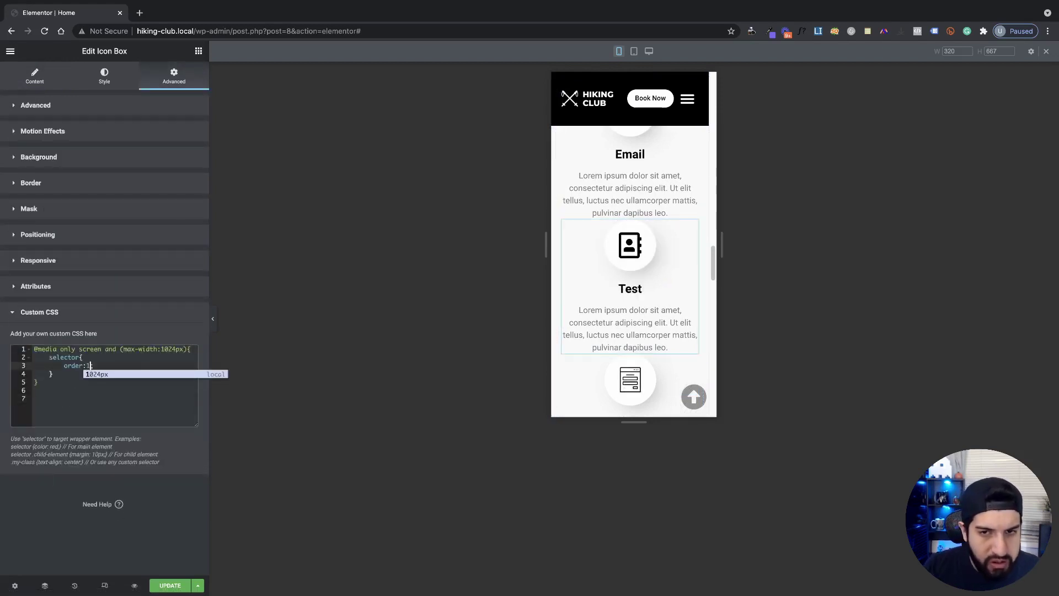
# Paste the media query into Email's Custom CSS, changing order 4 to 2.
pyautogui.scroll(1, 608, 278)
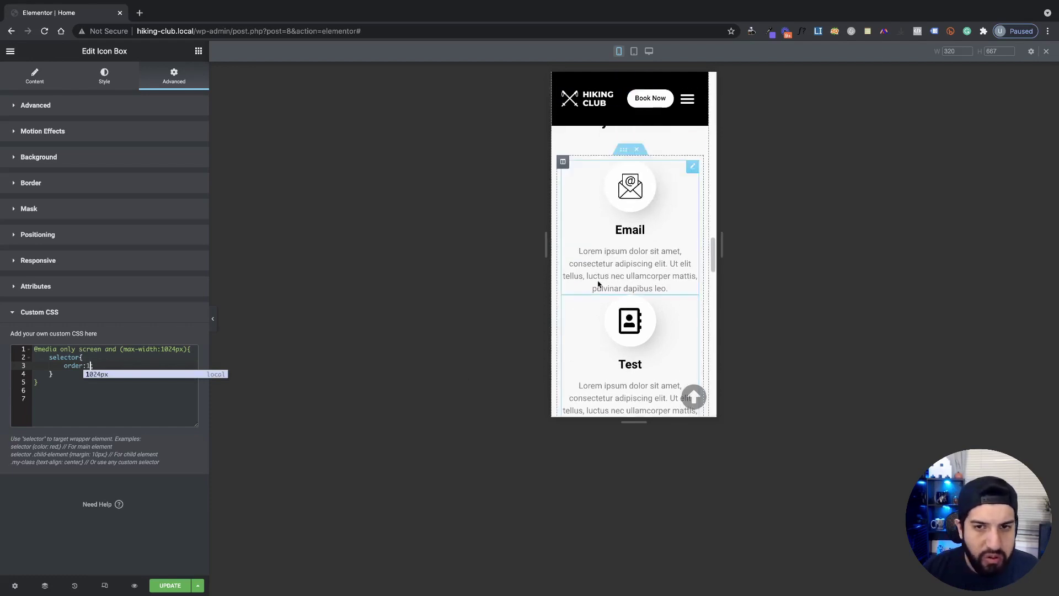
pyautogui.click(693, 166)
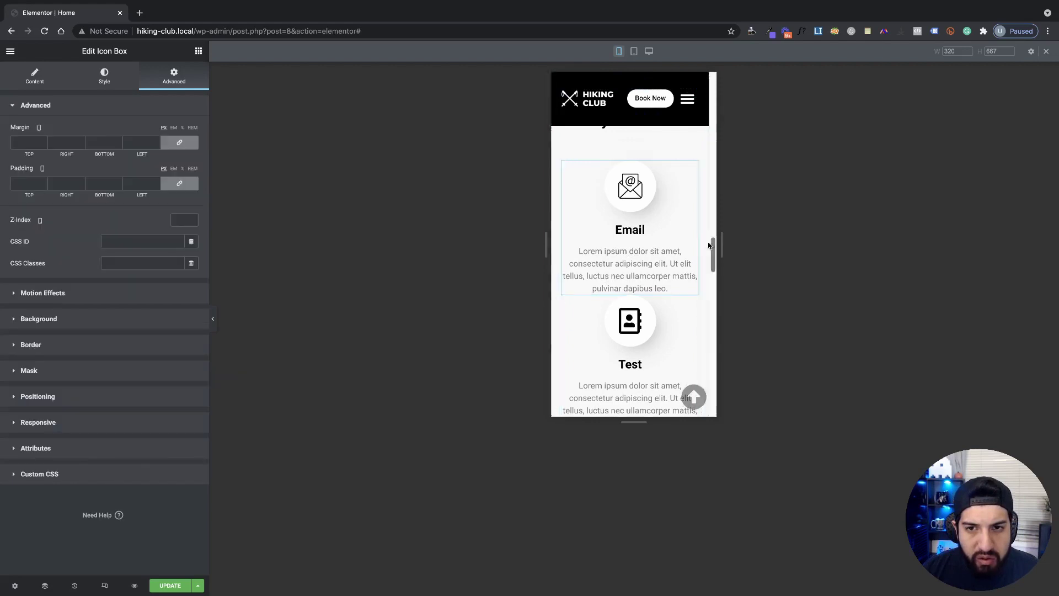
pyautogui.click(83, 479)
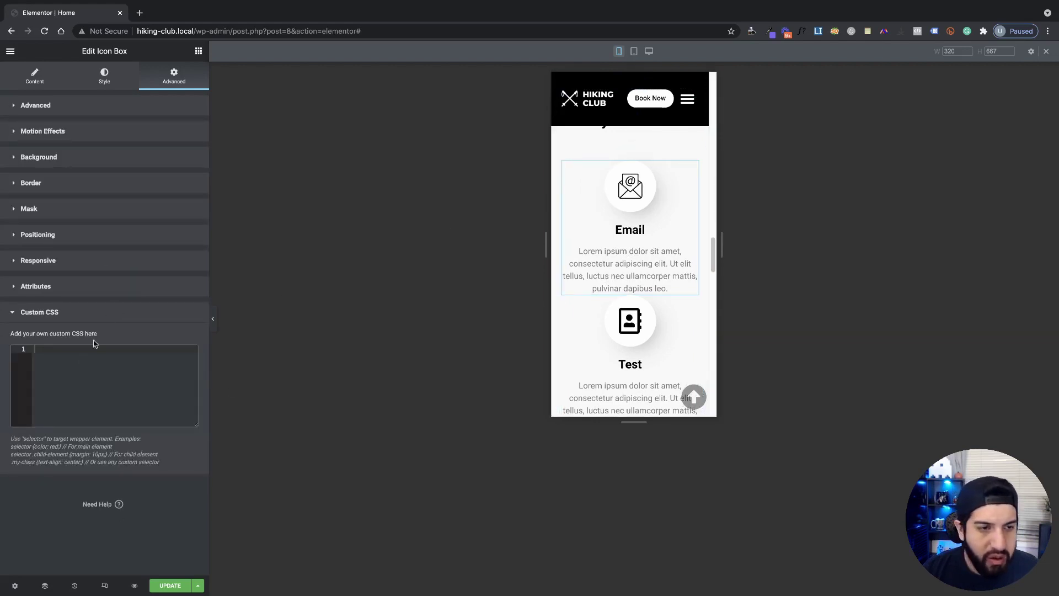
pyautogui.click(94, 373)
pyautogui.write('@media only screen and (max-width:1024px){     selector{         order:4     } }')
pyautogui.click(96, 366)
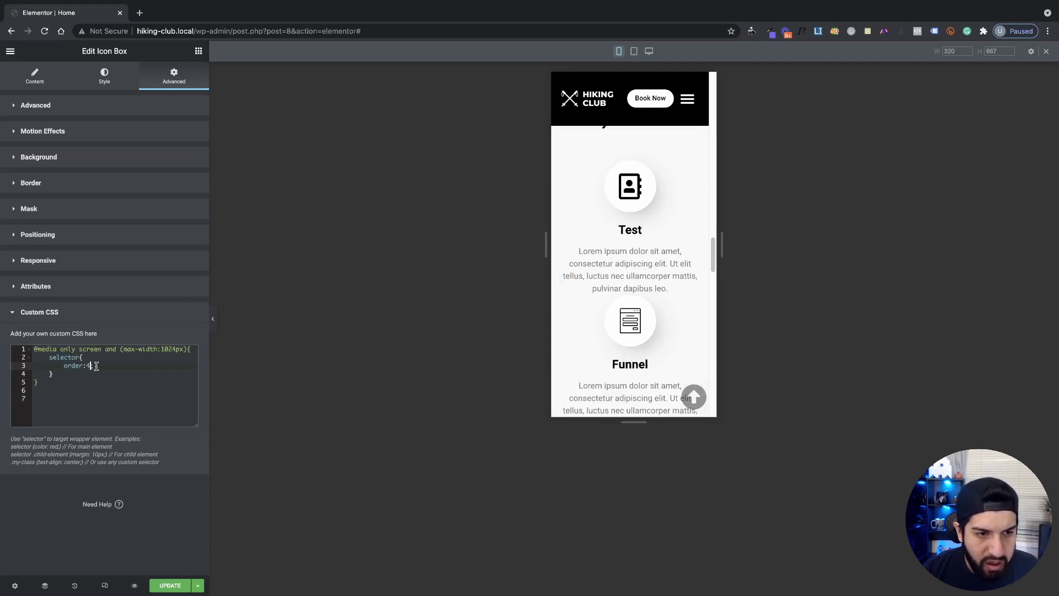
pyautogui.press('Left')
pyautogui.press('BackSpace')
pyautogui.write('2')
# Recheck the order values in Test's, Email's and Funnel's Custom CSS (1, 2, 3).
pyautogui.scroll(2, 663, 281)
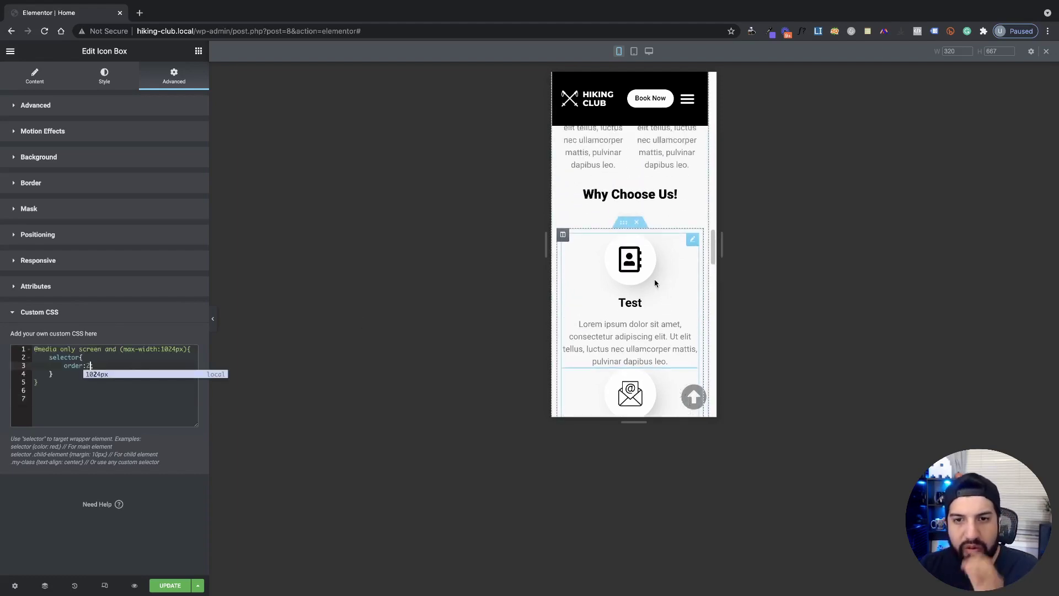
pyautogui.scroll(-1, 662, 281)
pyautogui.click(35, 105)
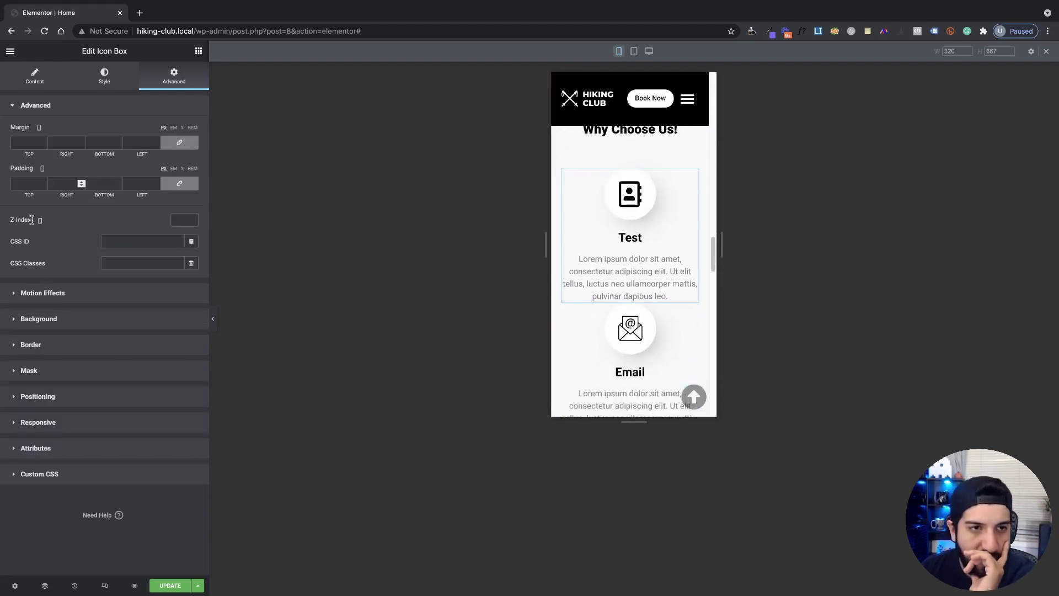
pyautogui.click(70, 474)
pyautogui.scroll(-1, 663, 265)
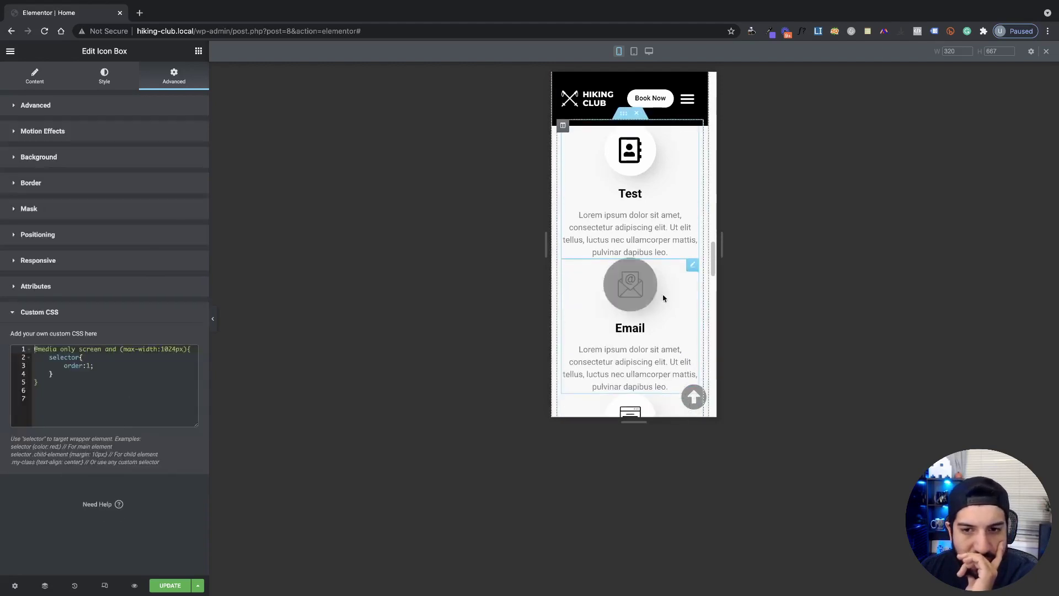
pyautogui.click(690, 268)
pyautogui.click(90, 475)
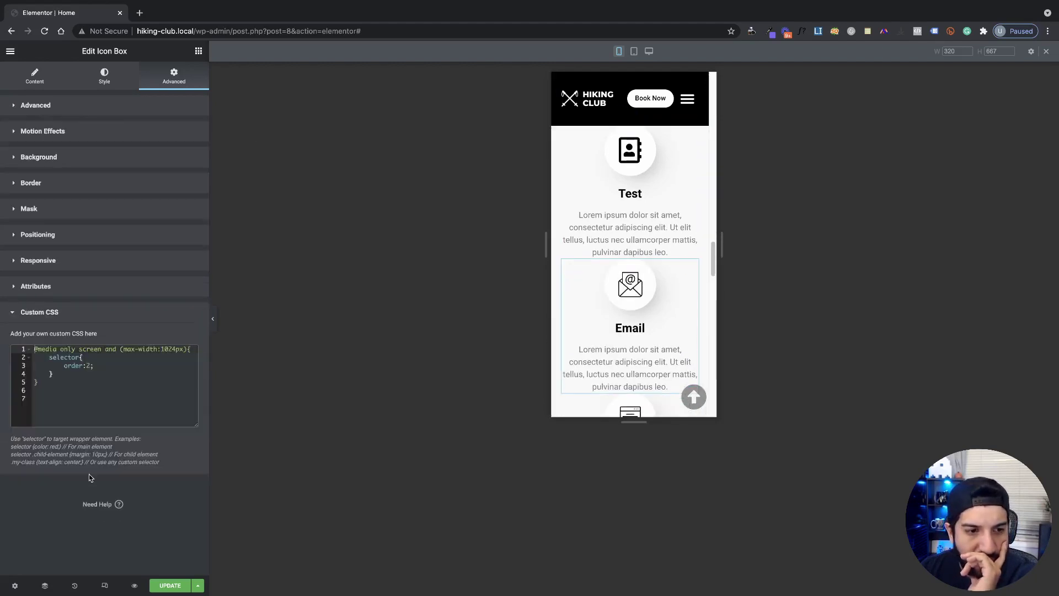
pyautogui.scroll(-2, 692, 276)
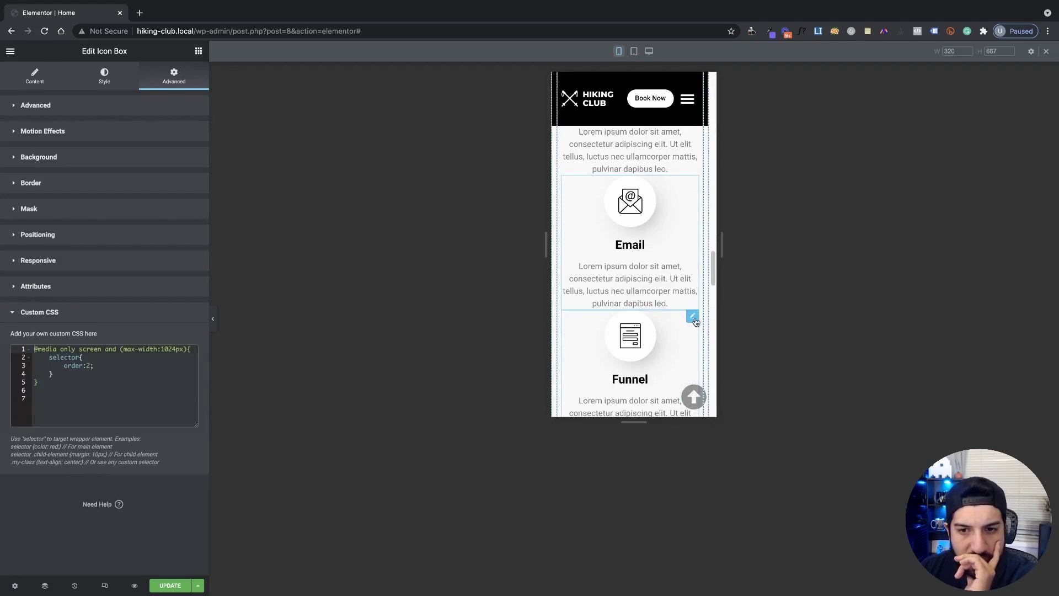
pyautogui.click(693, 314)
pyautogui.click(133, 475)
pyautogui.scroll(-4, 648, 350)
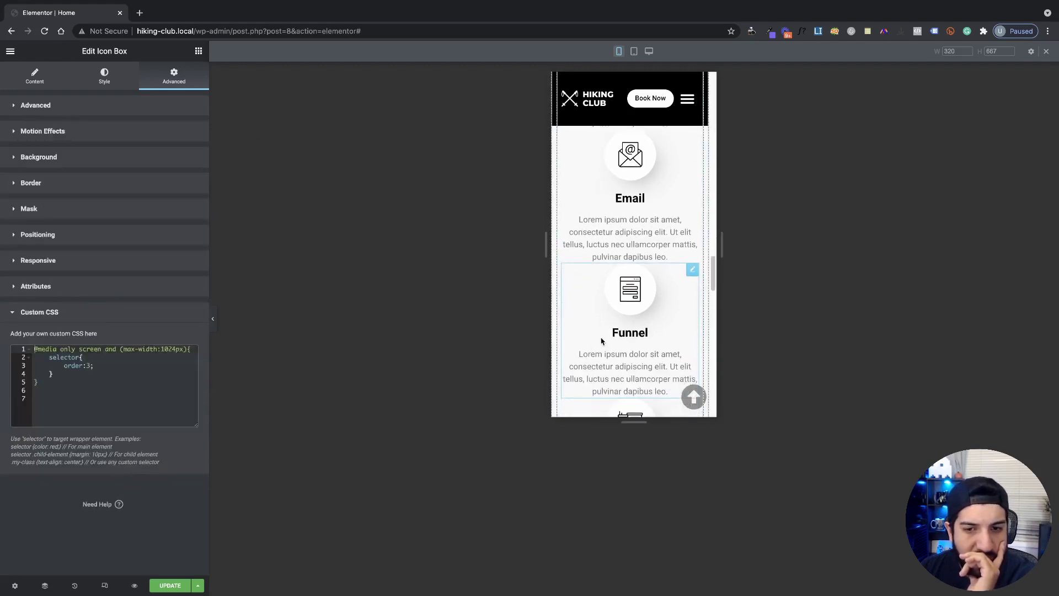
# Check the reordered row at 768px tablet width, then return the preview to desktop.
pyautogui.click(633, 51)
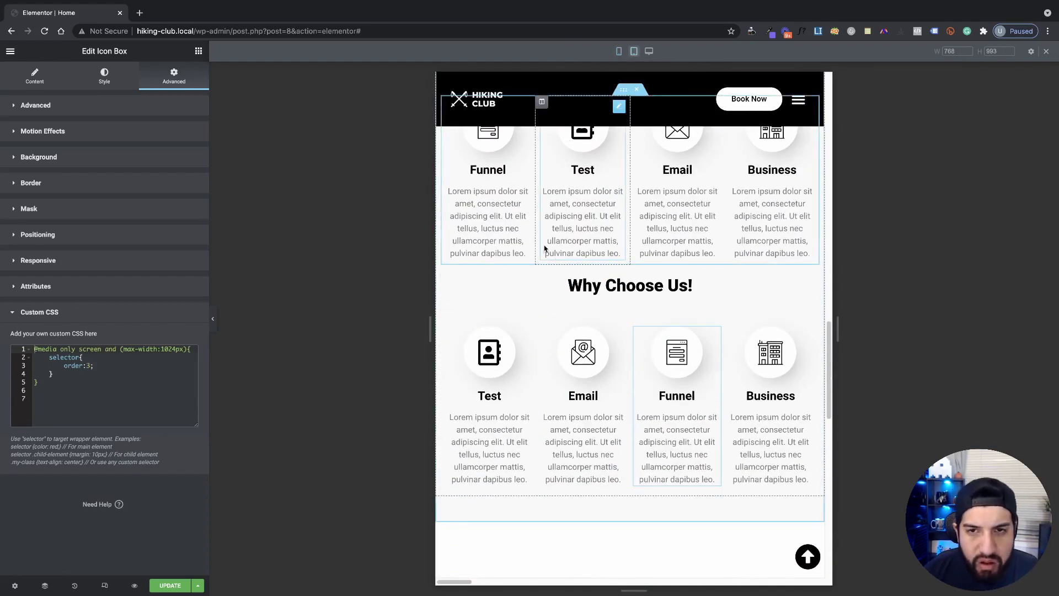
pyautogui.scroll(2, 709, 270)
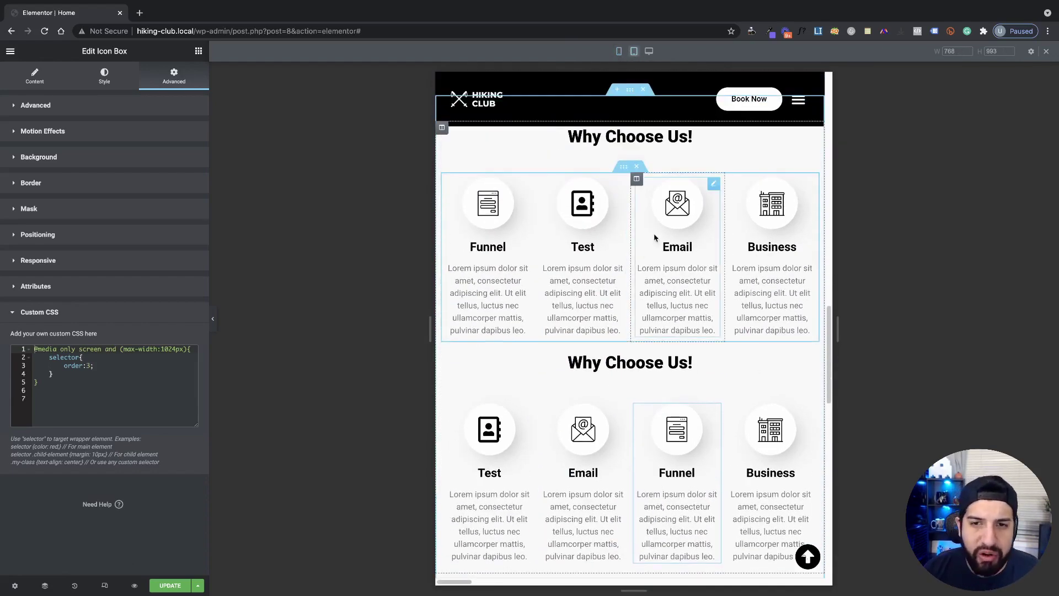
pyautogui.scroll(-2, 703, 263)
pyautogui.scroll(3, 755, 293)
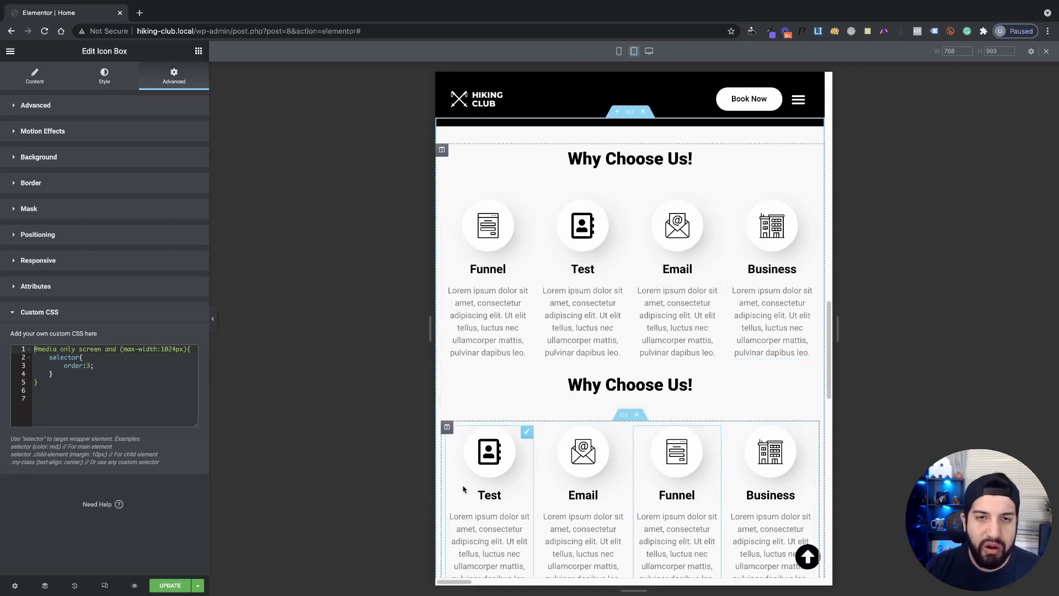
pyautogui.click(104, 589)
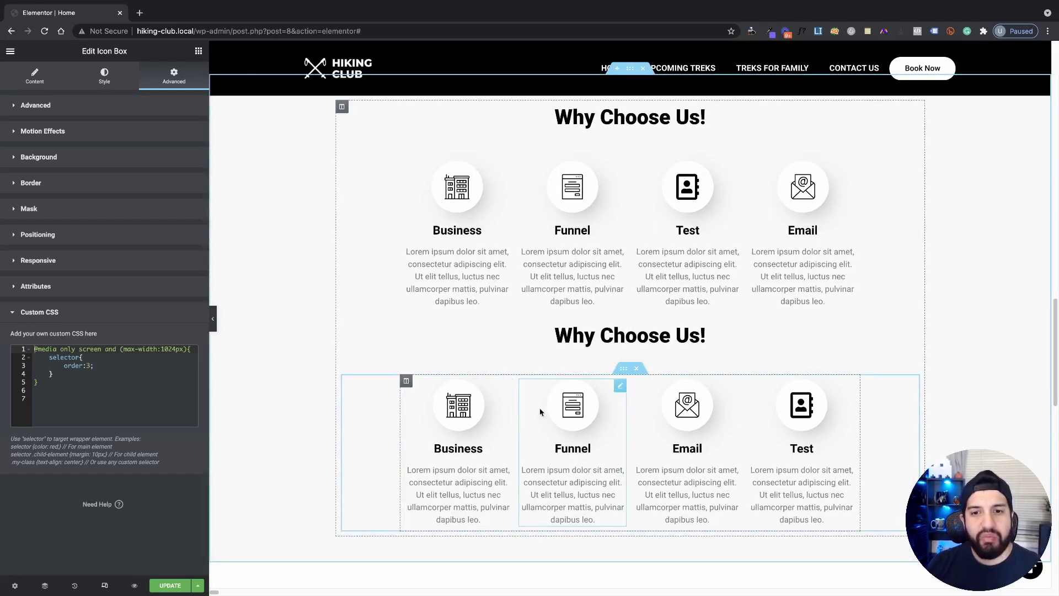